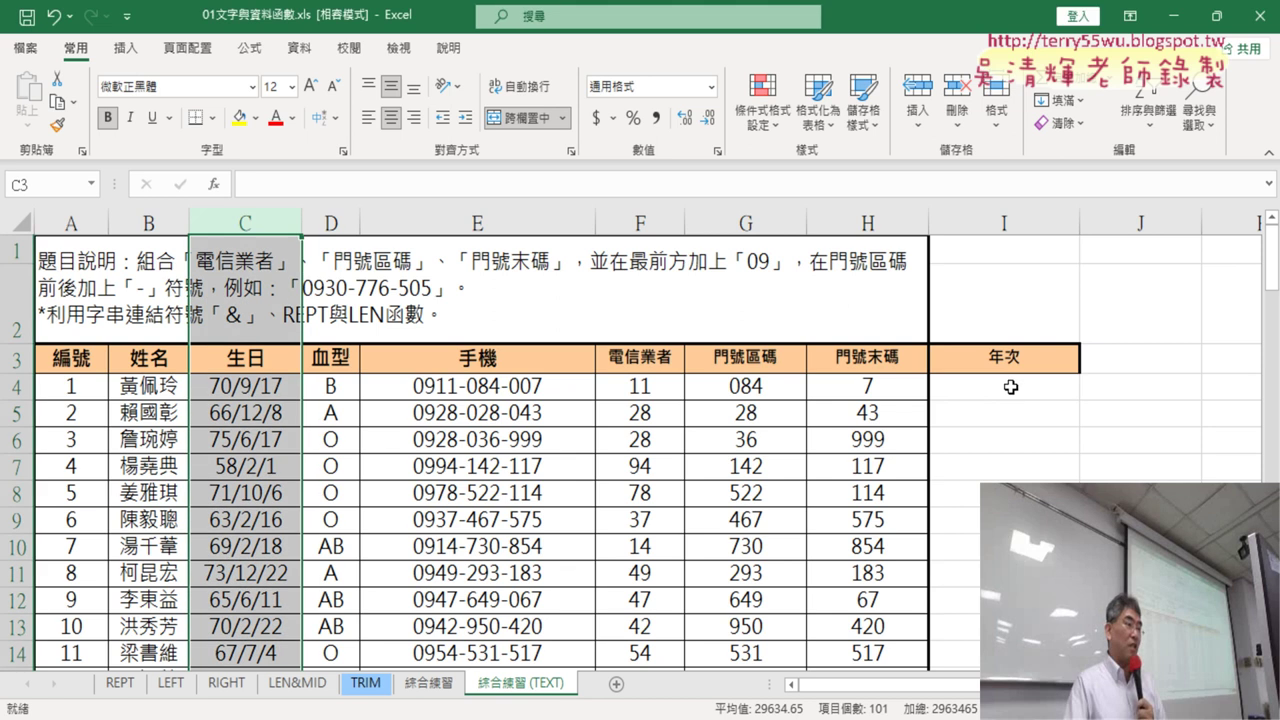
# Step: Copy C4's custom date format code [$-zh-TW]e/m/d;@ from its Format Cells settings without changing it
pyautogui.click(963, 393)
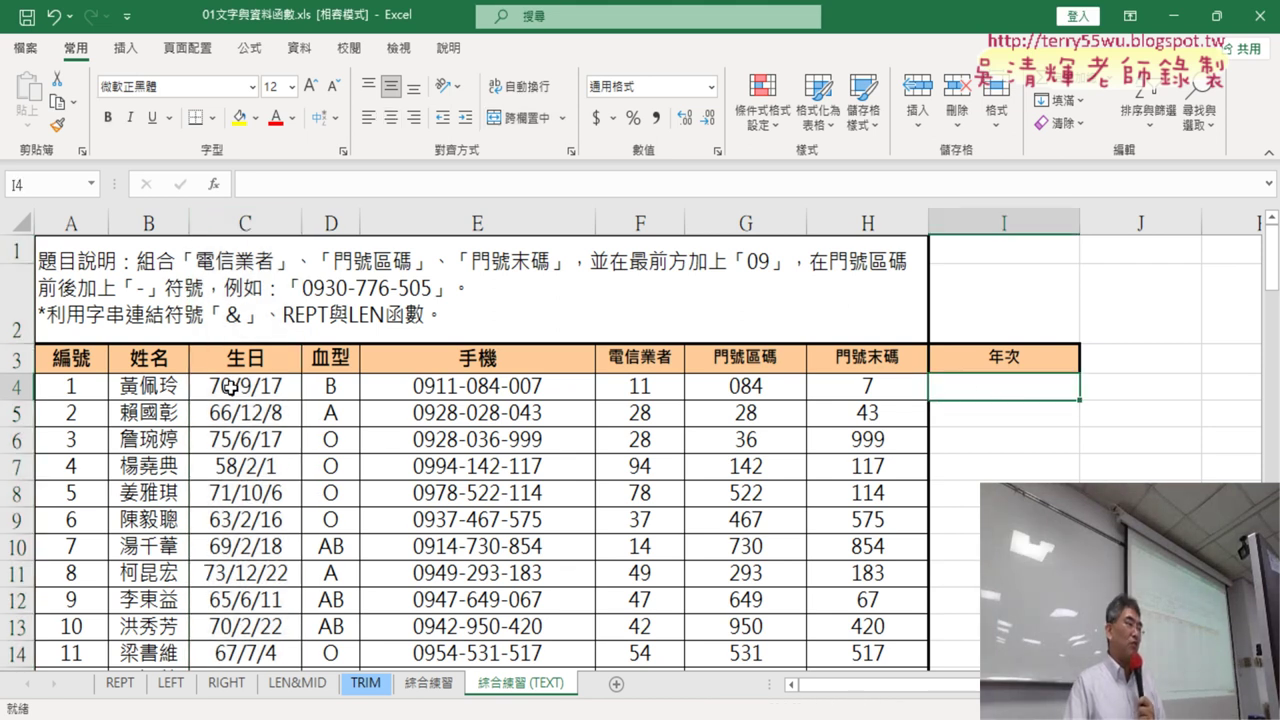
pyautogui.click(230, 387)
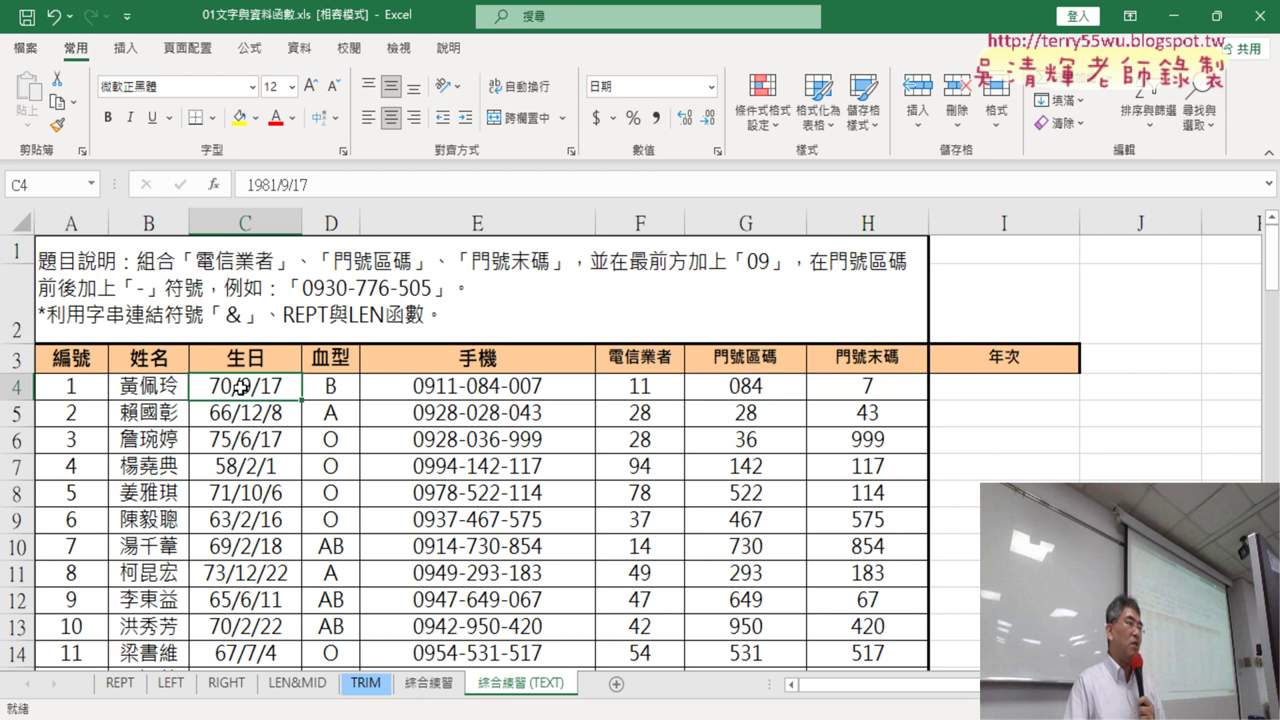
pyautogui.rightClick(242, 396)
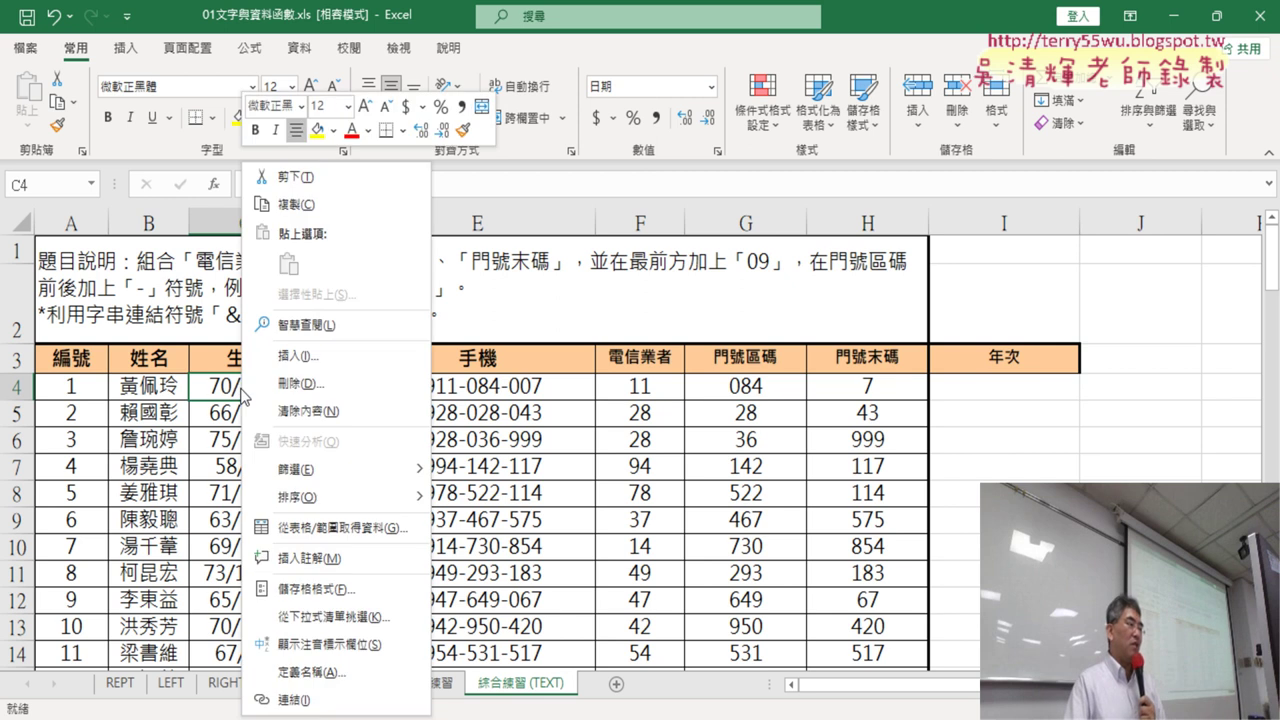
pyautogui.click(312, 590)
pyautogui.moveTo(401, 178); pyautogui.dragTo(716, 68)
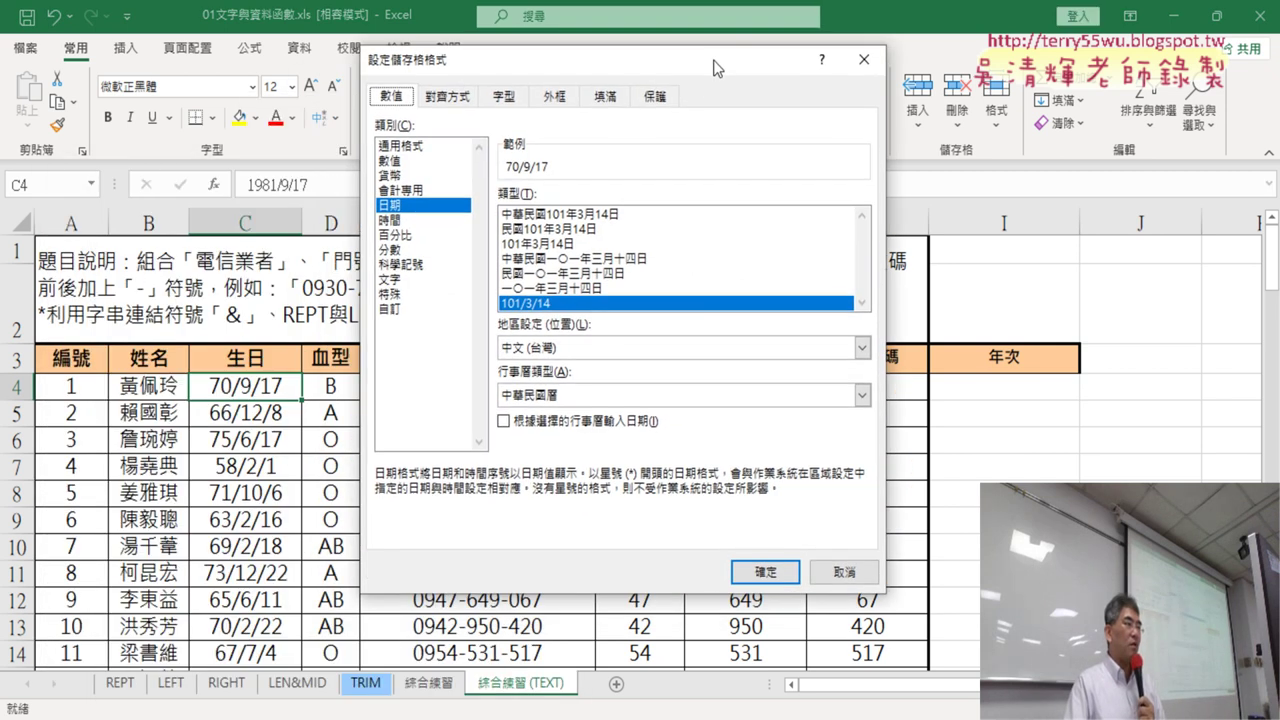
pyautogui.click(399, 310)
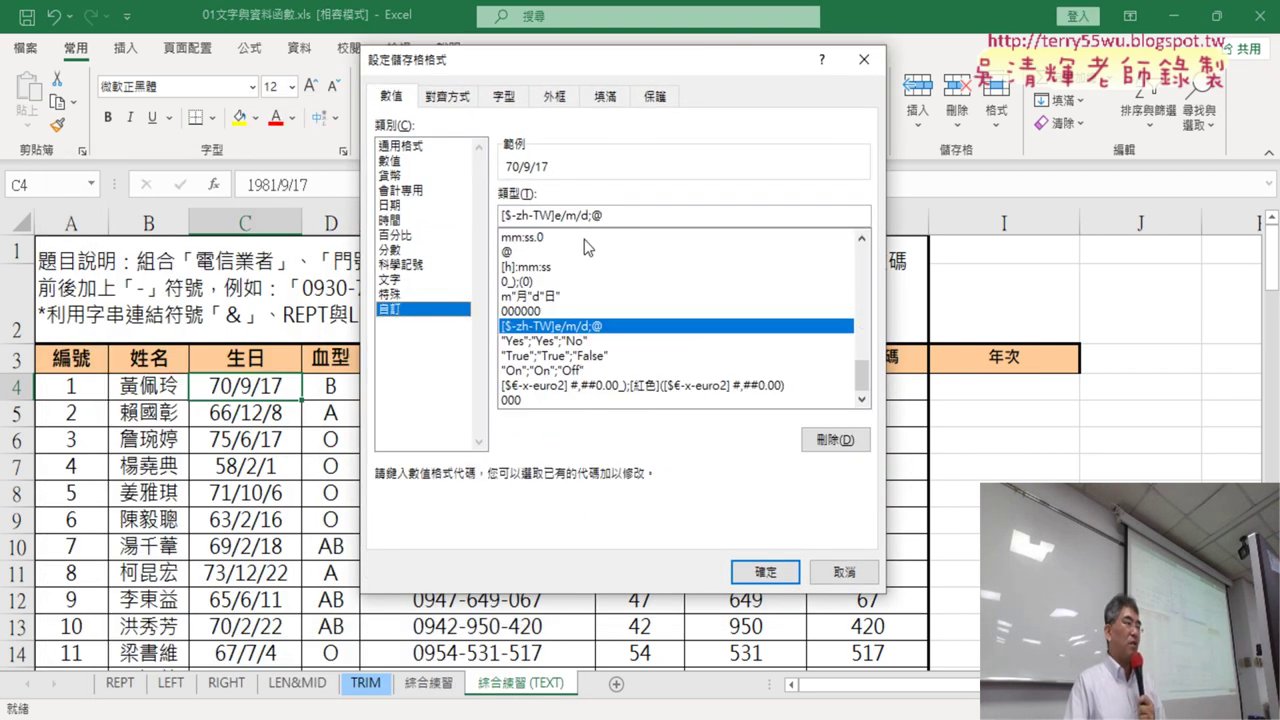
pyautogui.moveTo(624, 216); pyautogui.dragTo(476, 221)
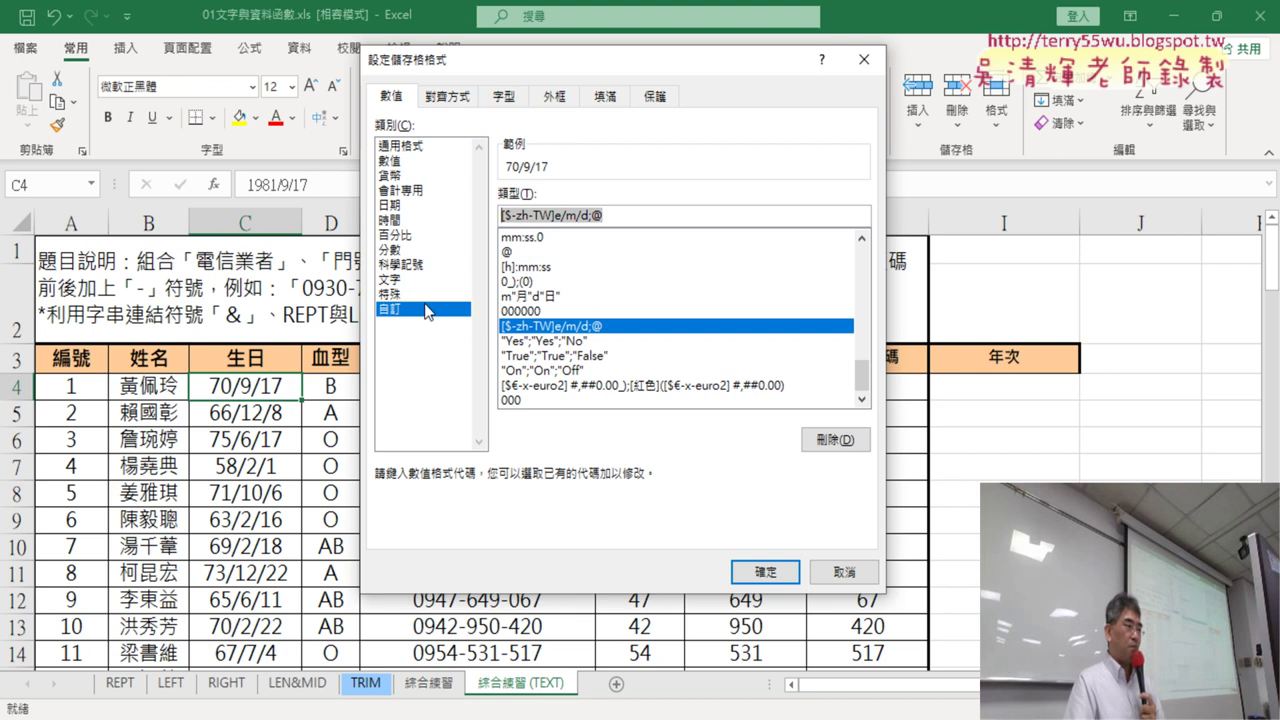
pyautogui.rightClick(540, 206)
pyautogui.click(572, 255)
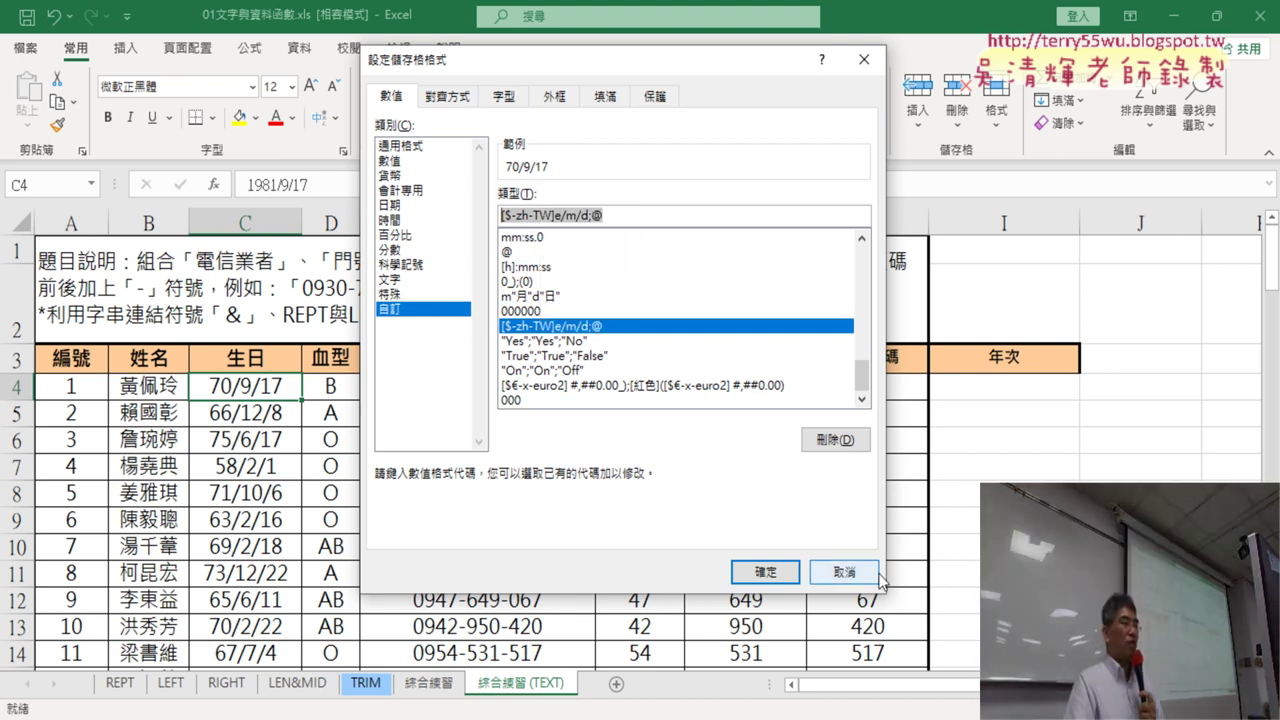
pyautogui.click(843, 574)
# Step: Enter =TEXT(C4,"[$-zh-TW]e/m/d;@") in I4 via the TEXT function, showing 70/9/17
pyautogui.click(1022, 386)
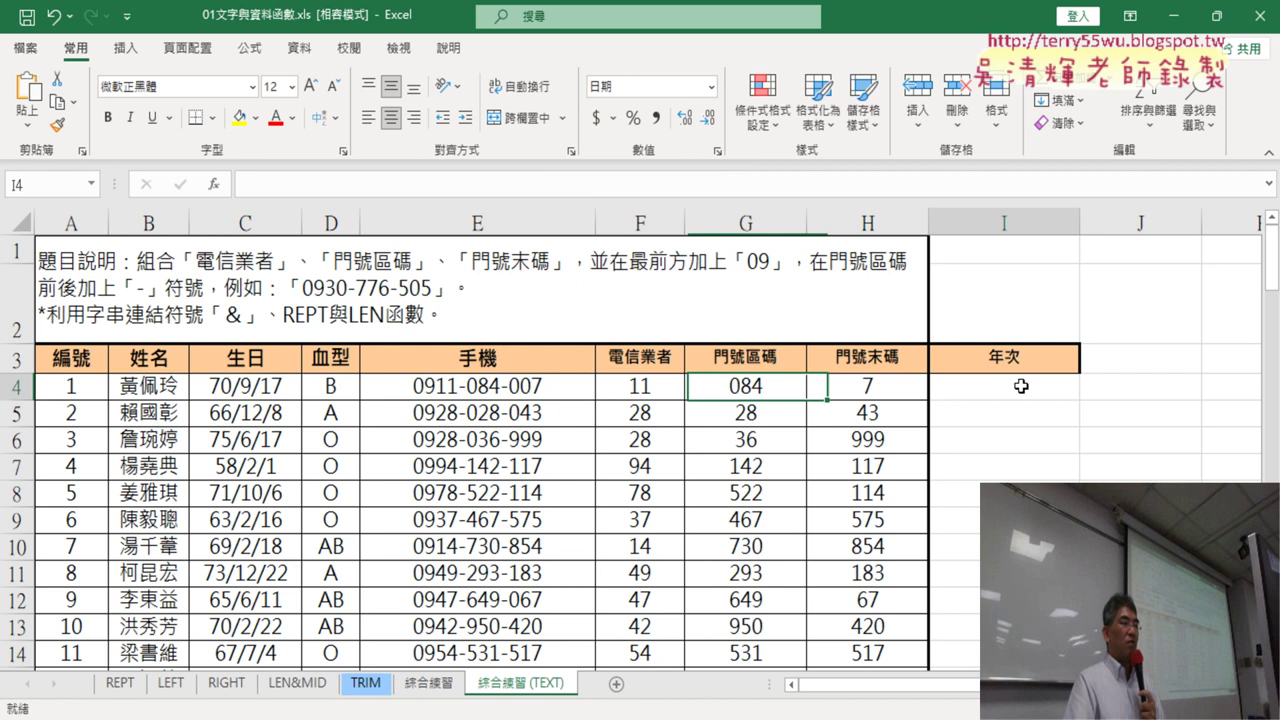
pyautogui.click(213, 184)
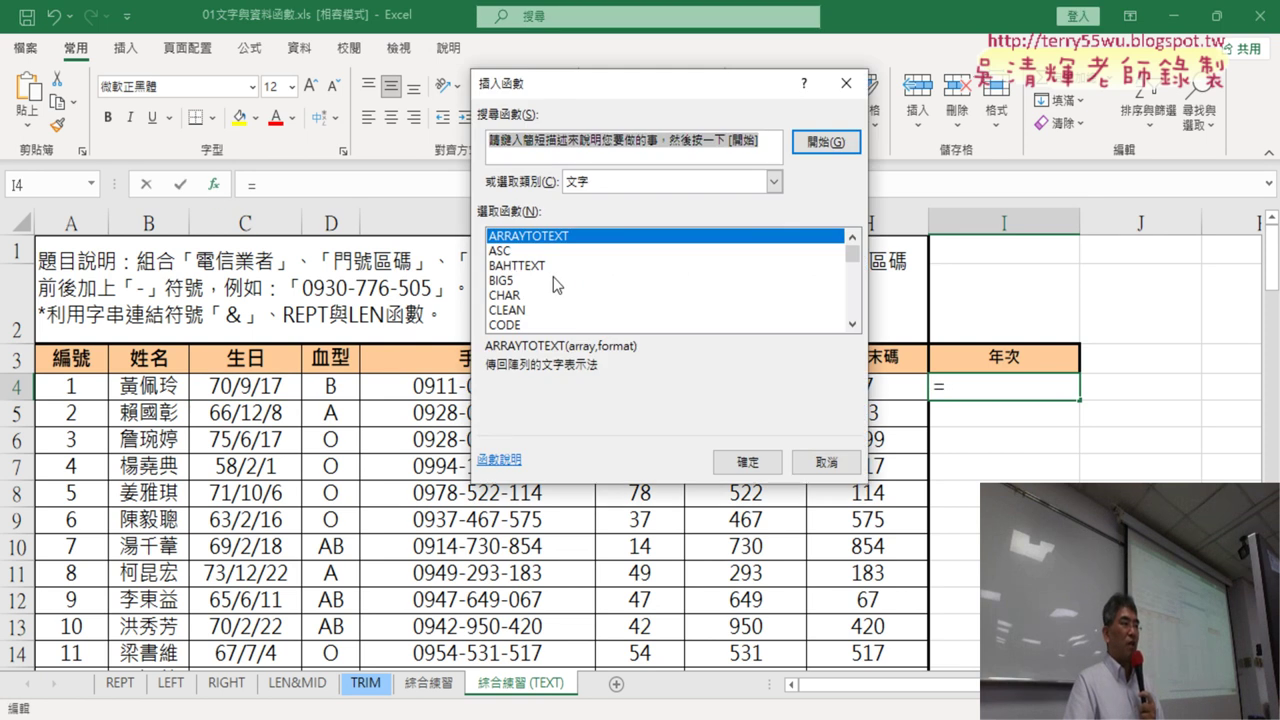
pyautogui.click(852, 324)
pyautogui.moveTo(852, 324); pyautogui.dragTo(857, 326)
pyautogui.doubleClick(585, 325)
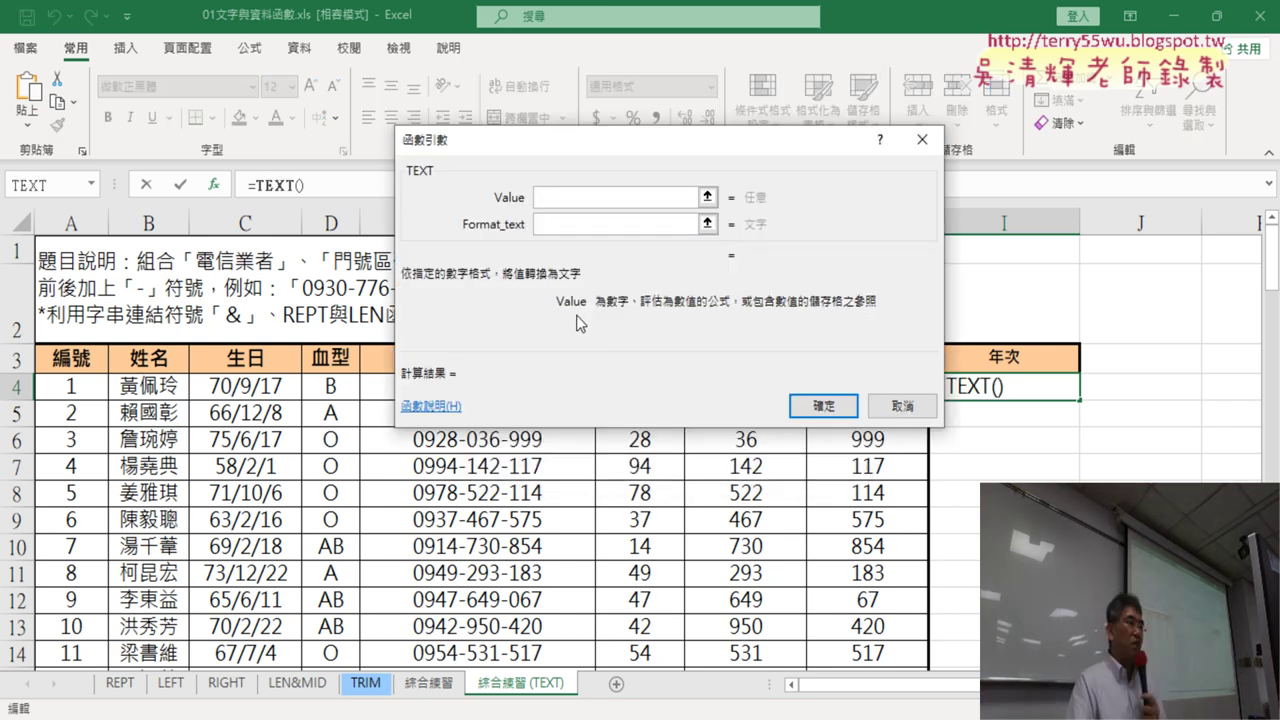
pyautogui.click(560, 228)
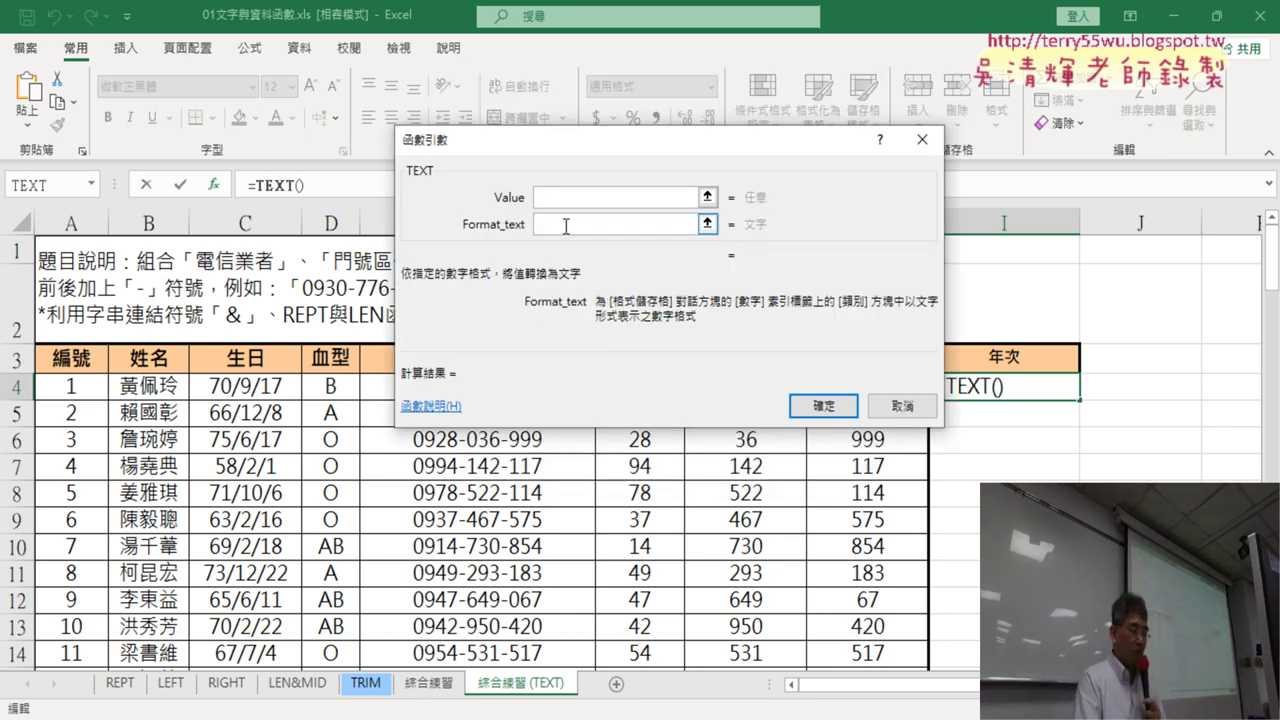
pyautogui.write('""')
pyautogui.press('Left')
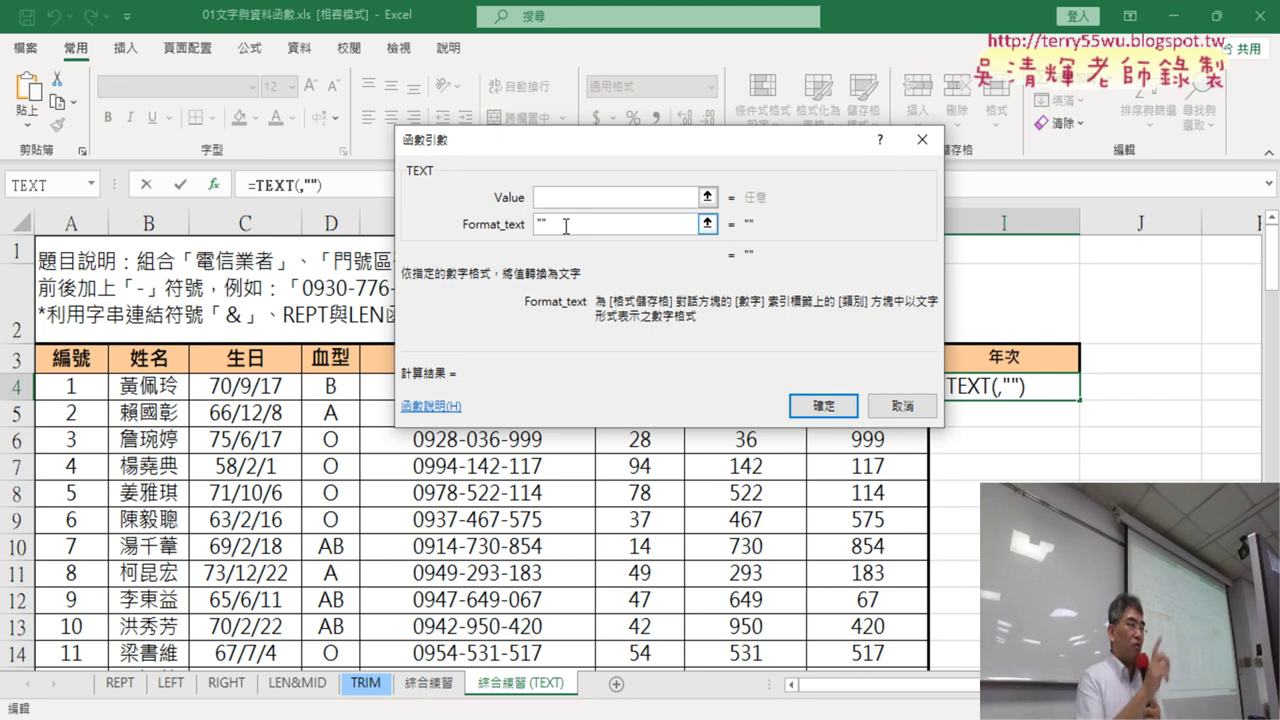
pyautogui.hotkey('ctrl', 'v')
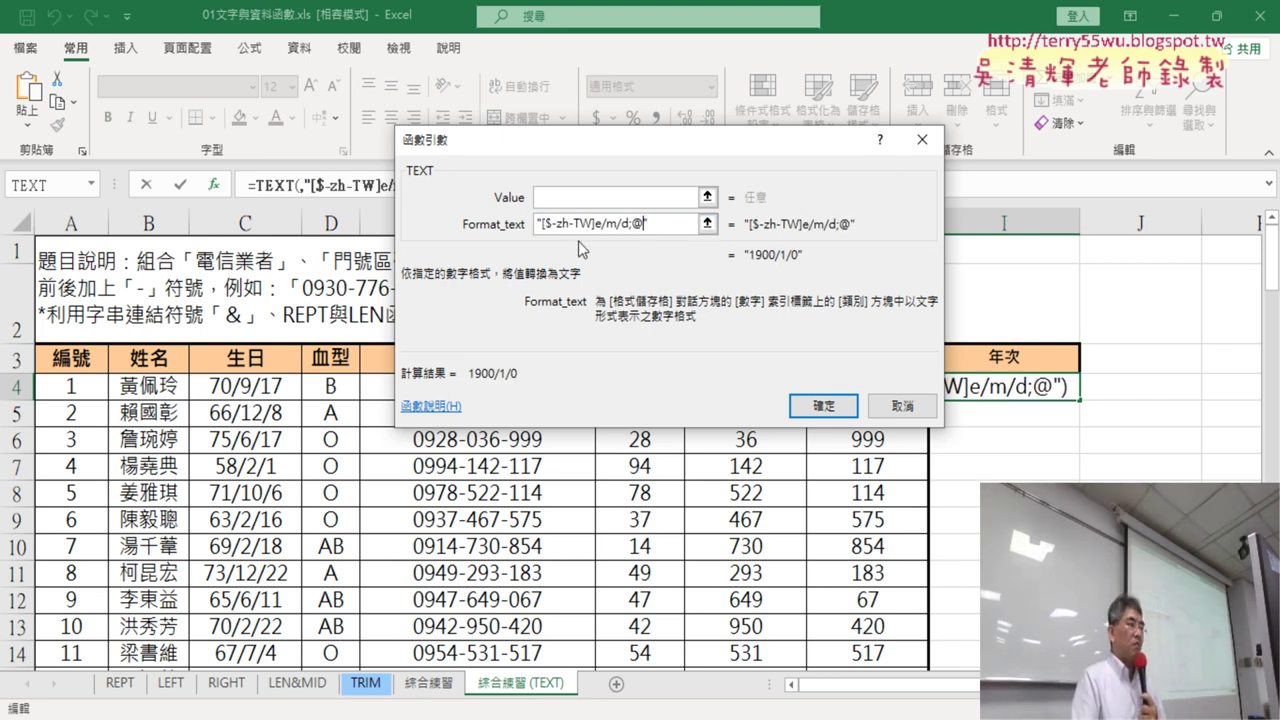
pyautogui.hotkey('shift', 'Tab')
pyautogui.click(249, 392)
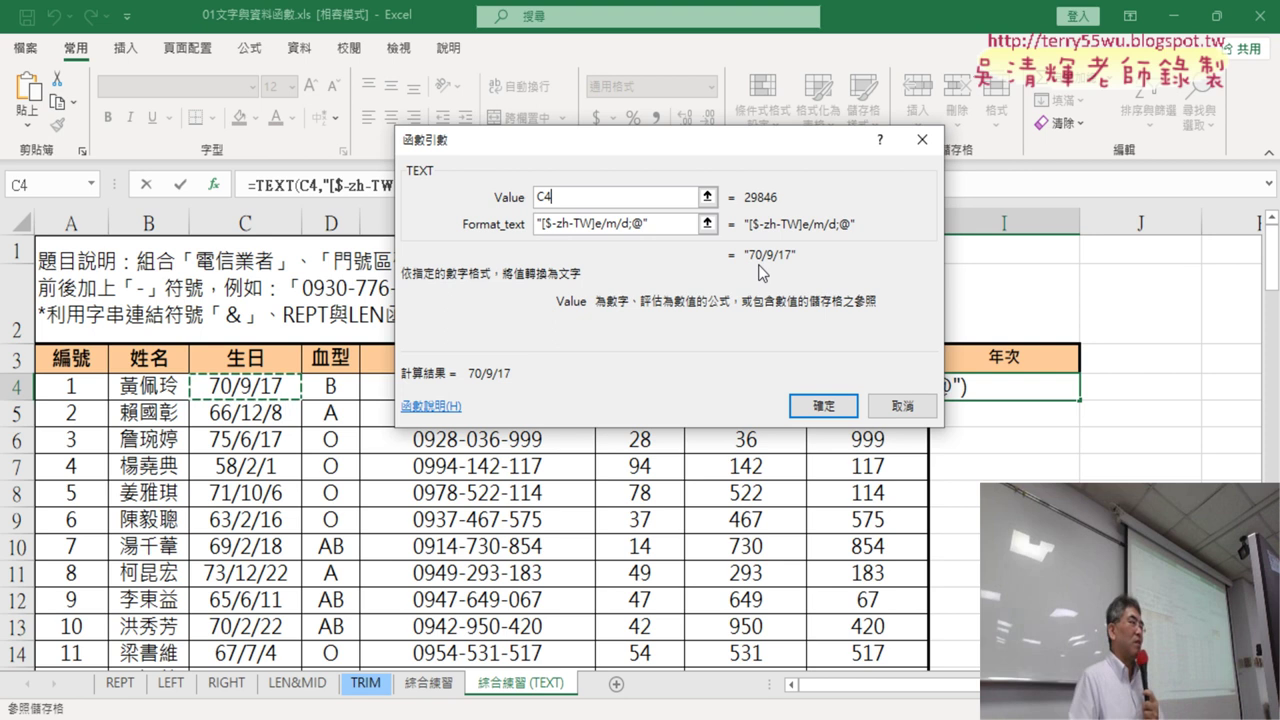
pyautogui.click(827, 405)
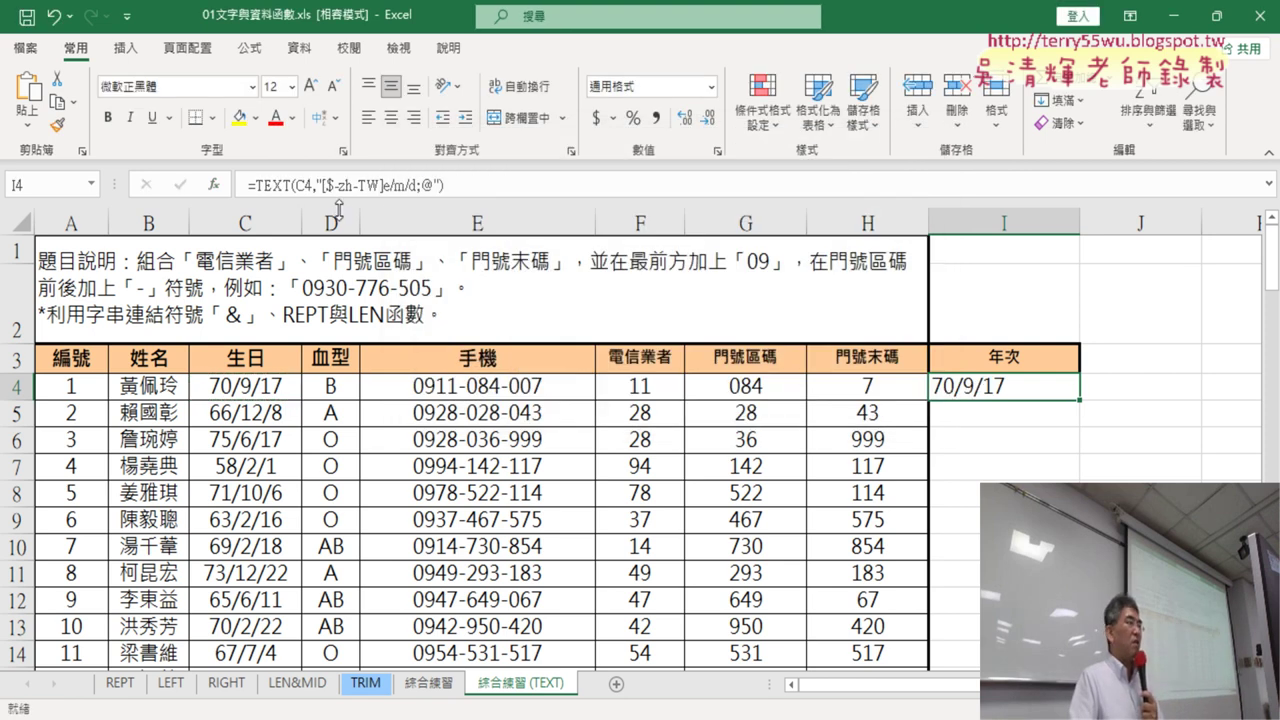
# Step: Wrap I4's formula as =LEFT(TEXT(C4,"[$-zh-TW]e/m/d;@"),2) so it displays 70
pyautogui.click(254, 186)
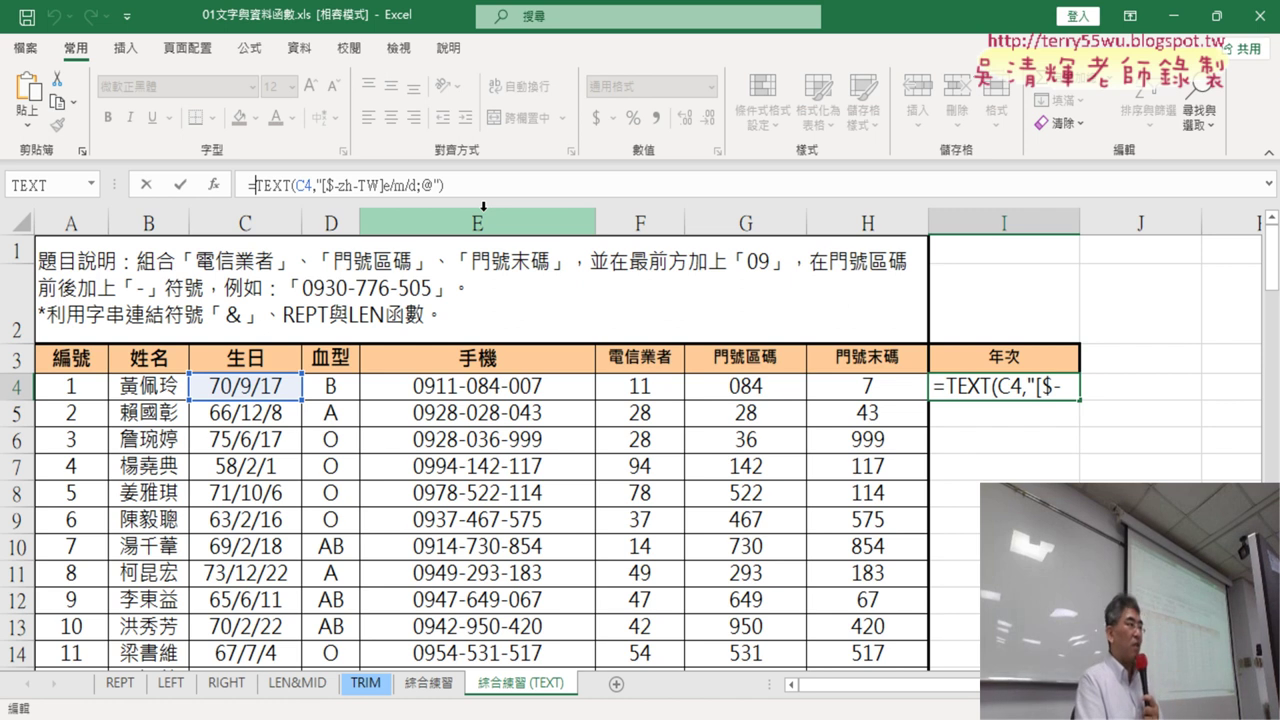
pyautogui.write('方')
pyautogui.press('BackSpace')
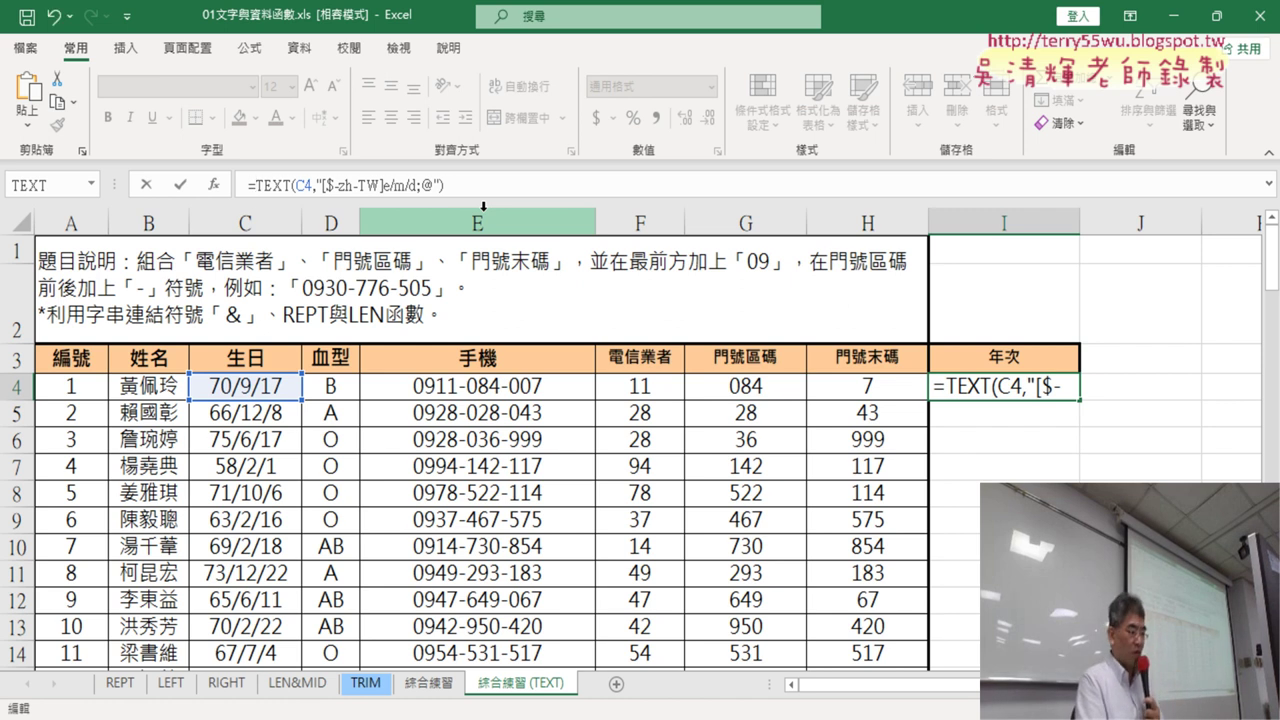
pyautogui.write('left')
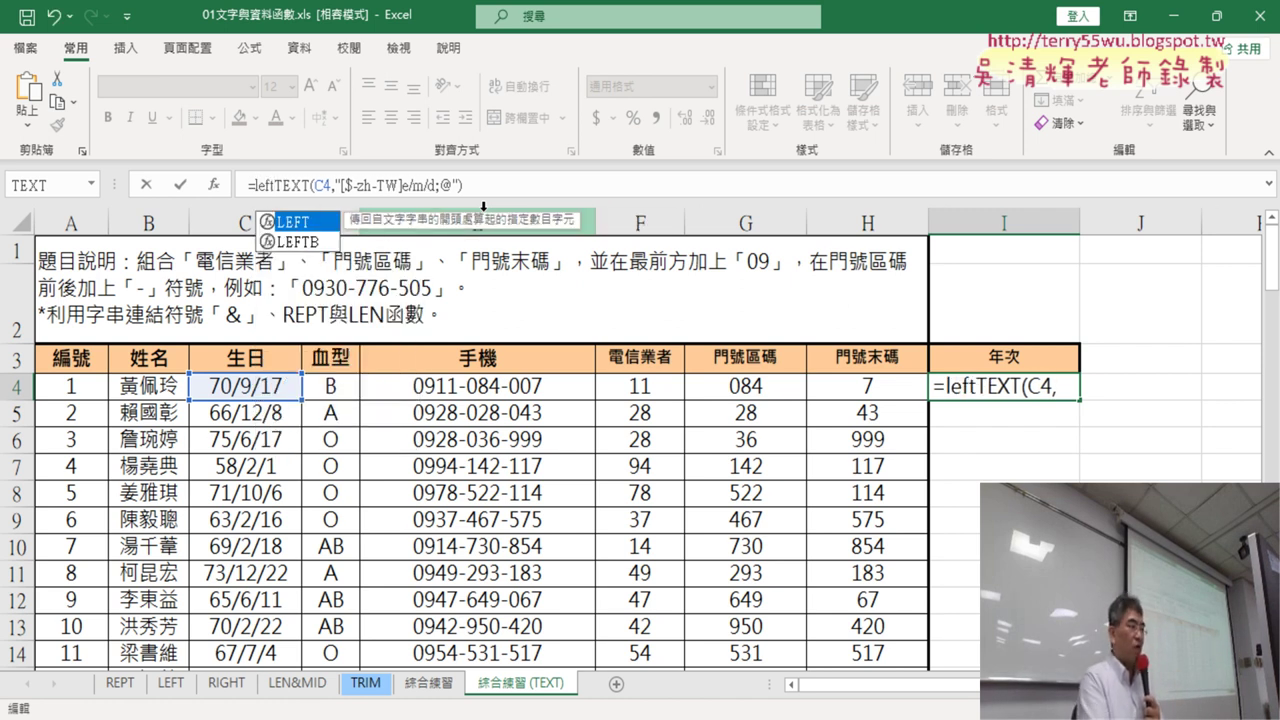
pyautogui.write('(')
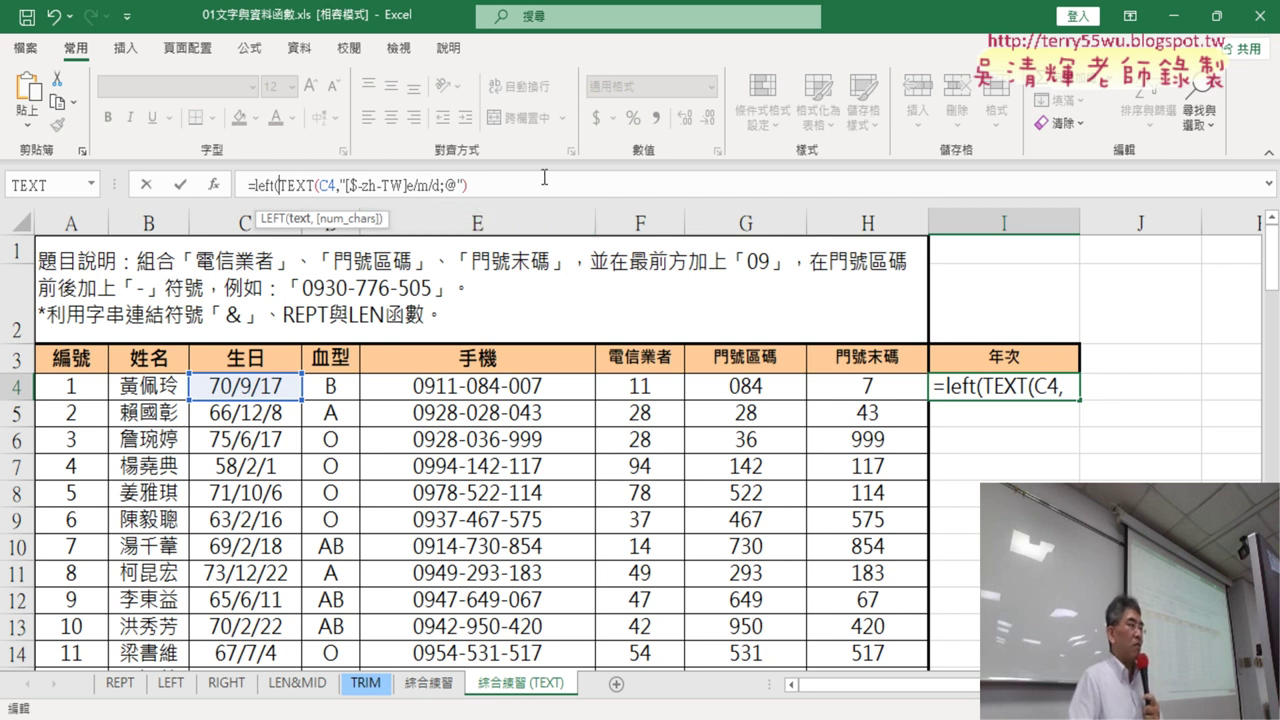
pyautogui.click(545, 183)
pyautogui.write(',')
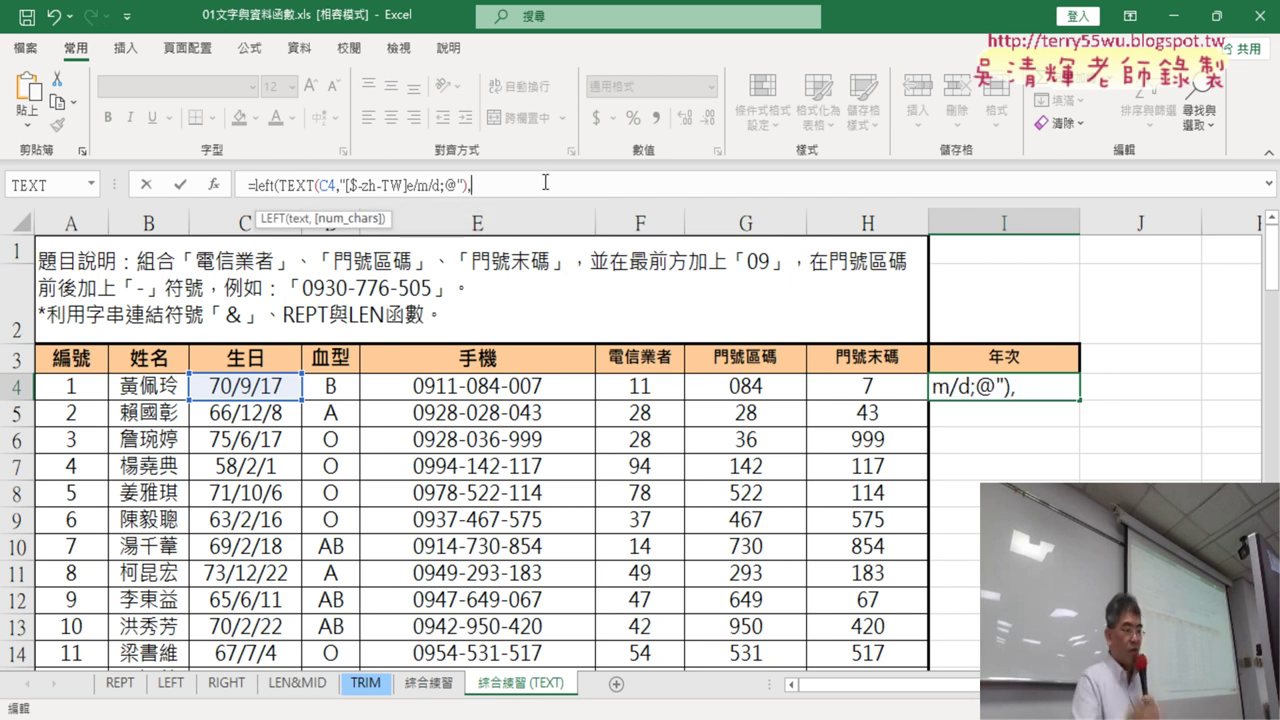
pyautogui.write('2)')
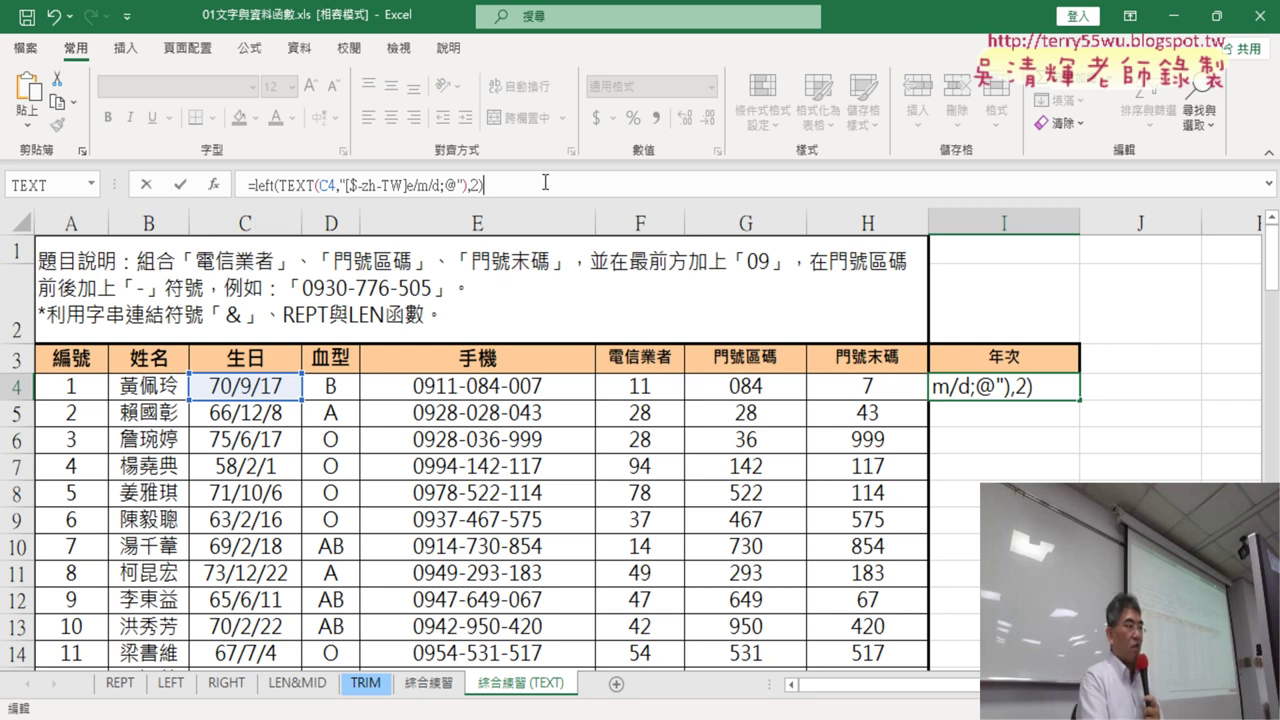
pyautogui.click(185, 183)
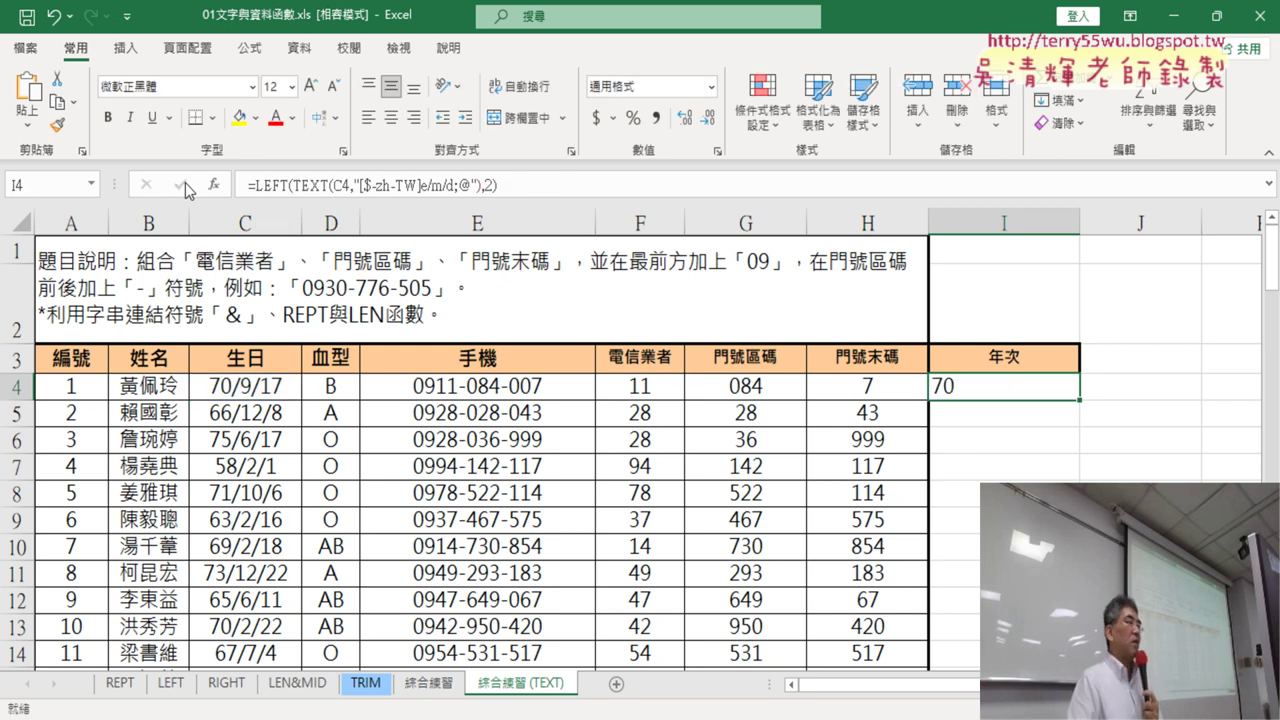
# Step: Fill I4's LEFT/TEXT formula down column I, producing years like 66, 75 and 58
pyautogui.doubleClick(1081, 401)
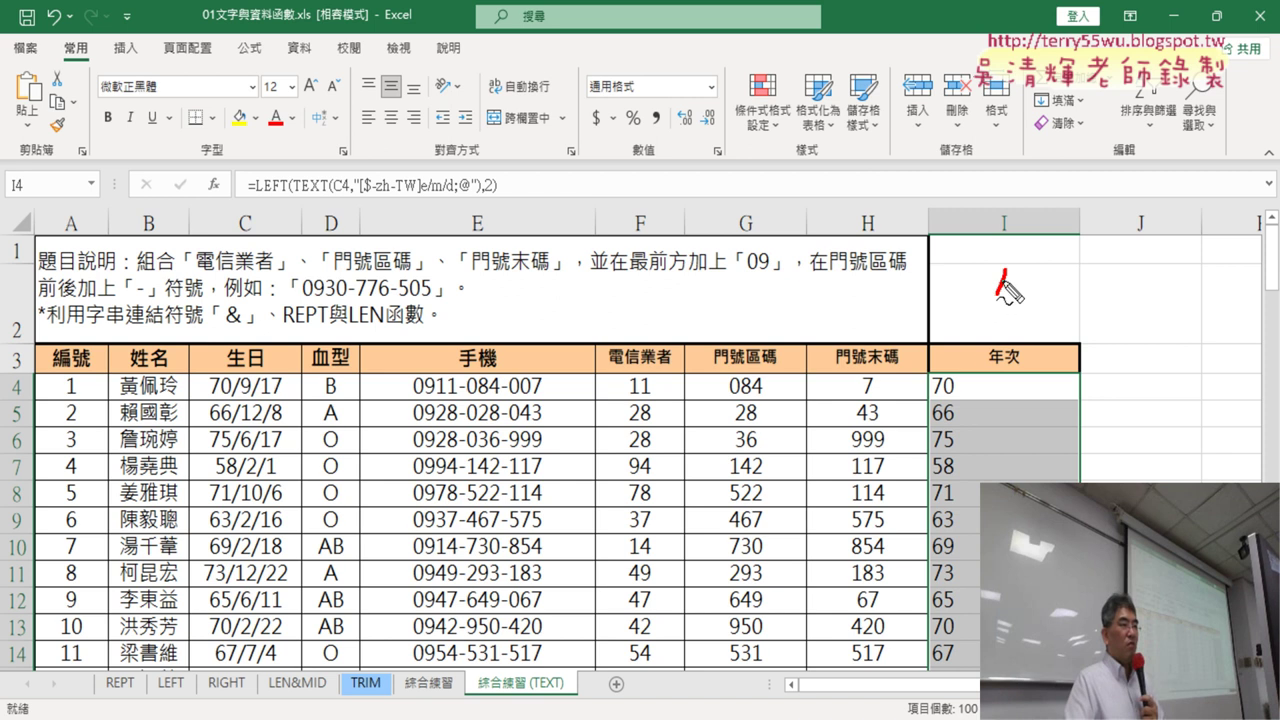
pyautogui.moveTo(1003, 297)
pyautogui.mouseDown()
pyautogui.moveTo(955, 372)
pyautogui.moveTo(985, 355)
pyautogui.moveTo(918, 400)
pyautogui.moveTo(1070, 408)
pyautogui.mouseUp()
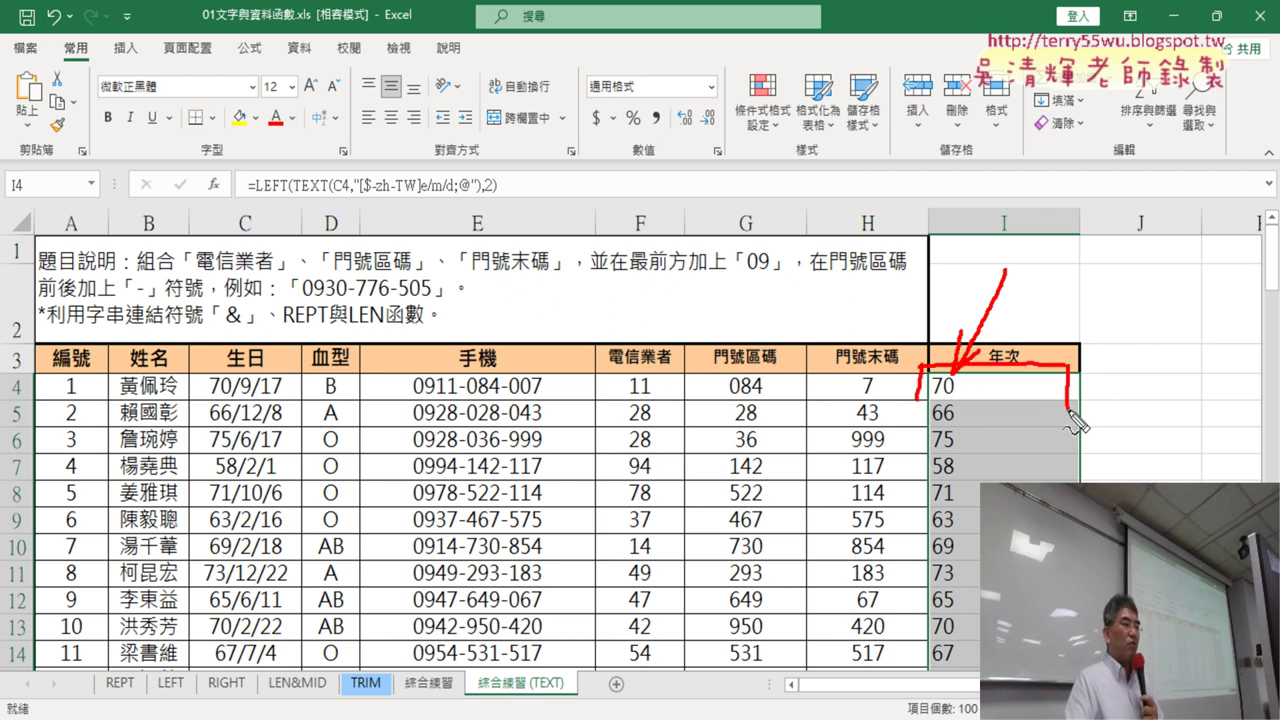
pyautogui.moveTo(920, 402); pyautogui.dragTo(1083, 404)
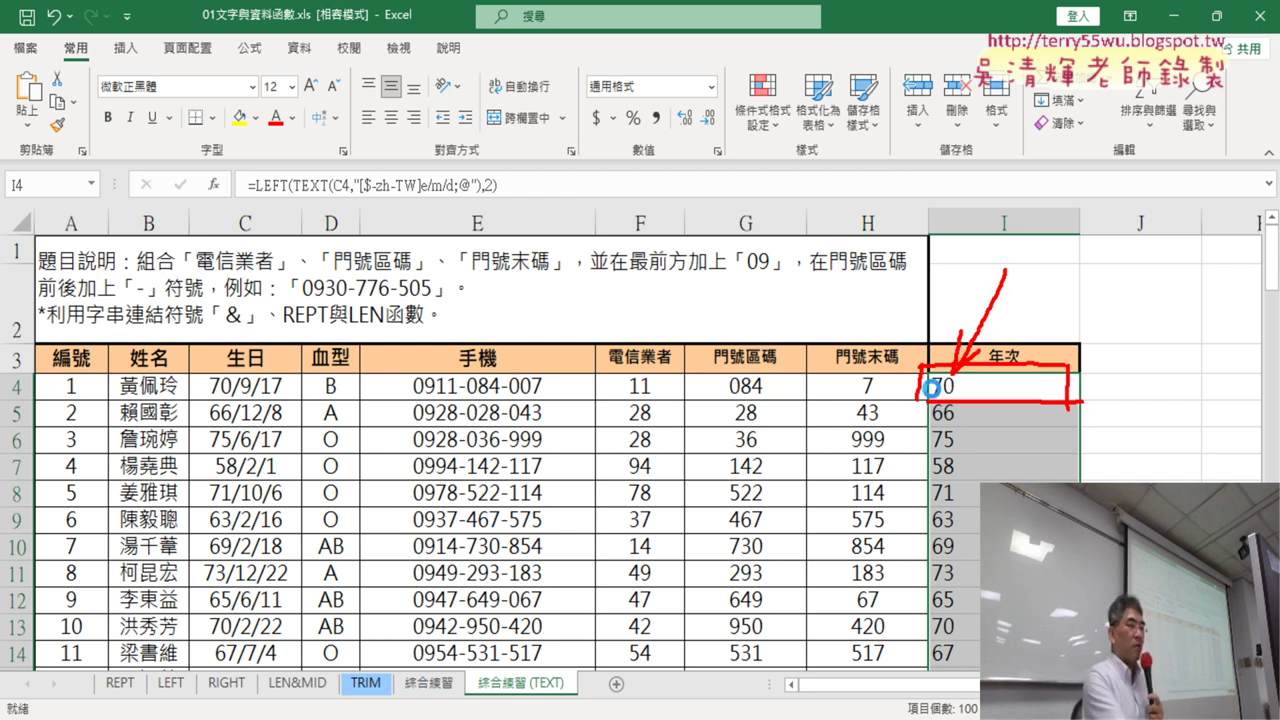
pyautogui.press('Escape')
# Step: Look up the VALUE function's description in Insert Function from J4, then cancel
pyautogui.click(1152, 393)
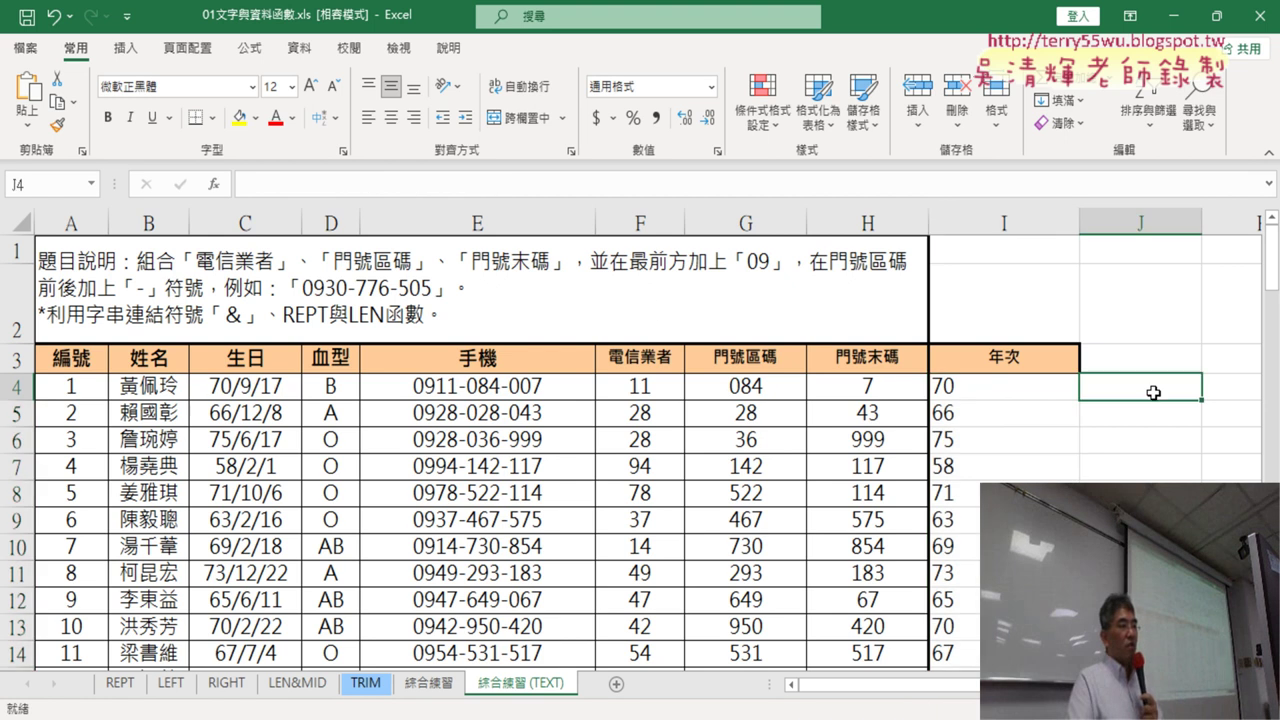
pyautogui.click(212, 185)
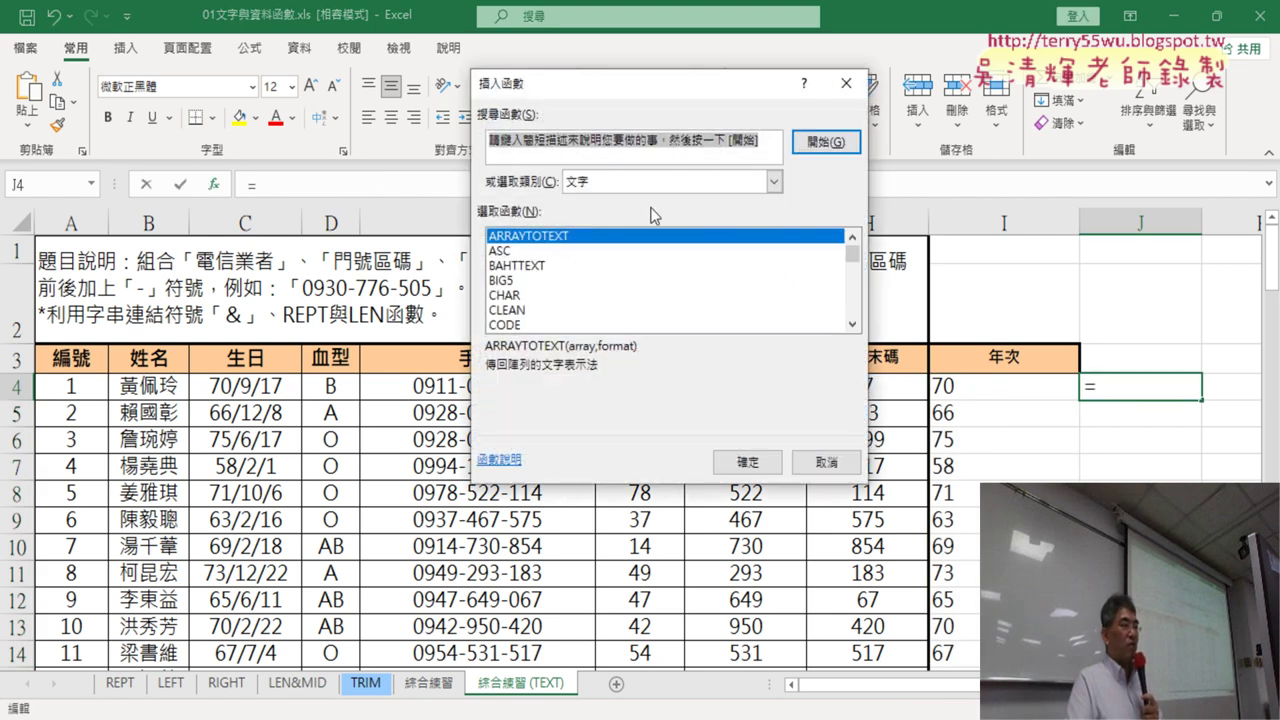
pyautogui.scroll(-12, 825, 280)
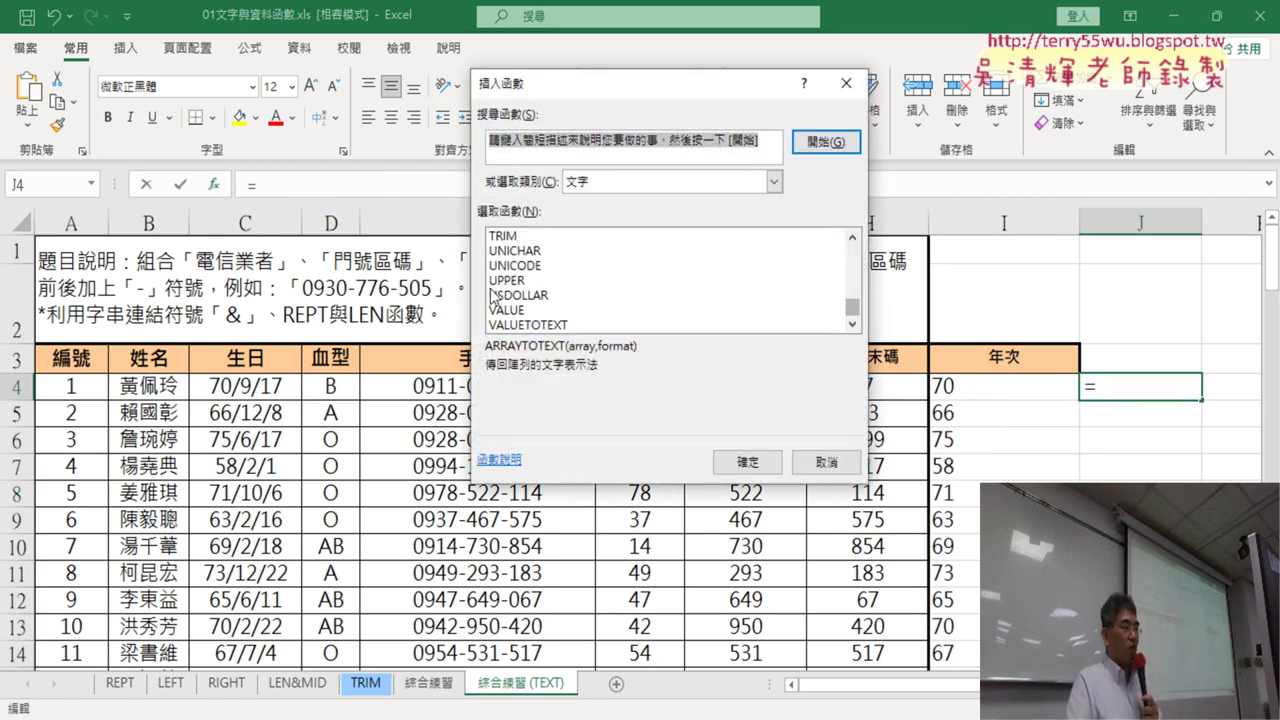
pyautogui.click(496, 310)
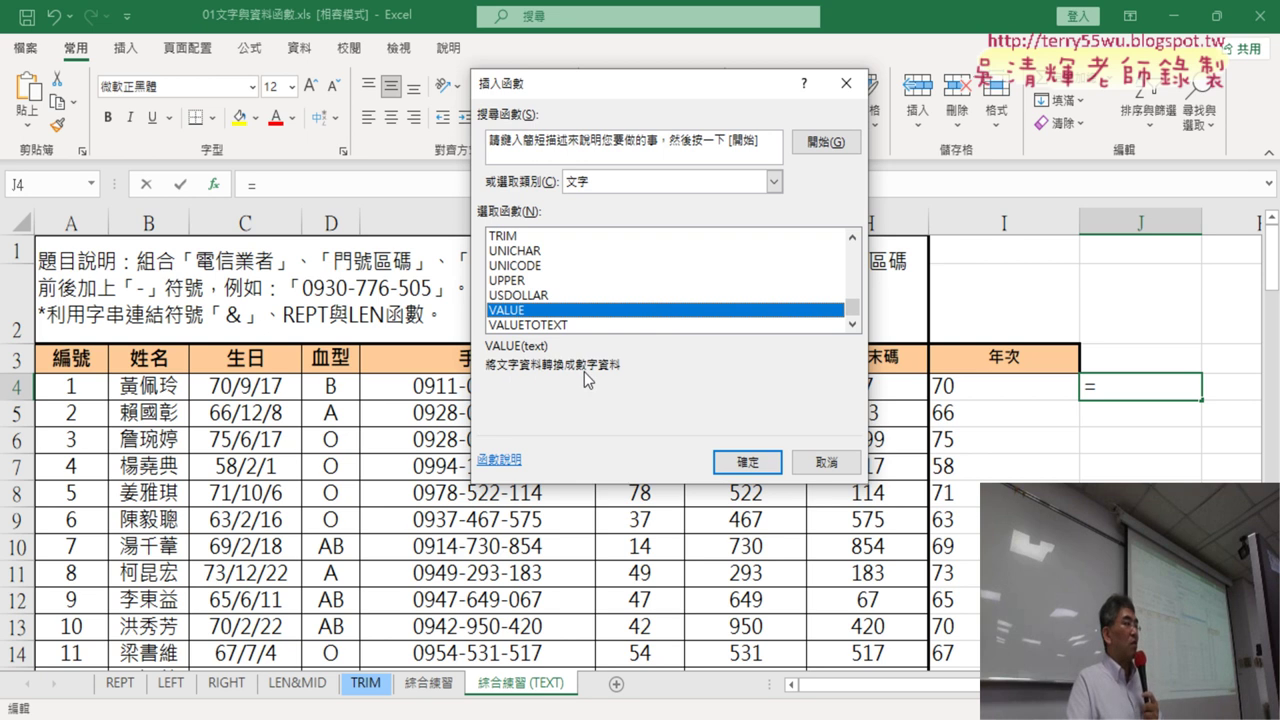
pyautogui.click(838, 465)
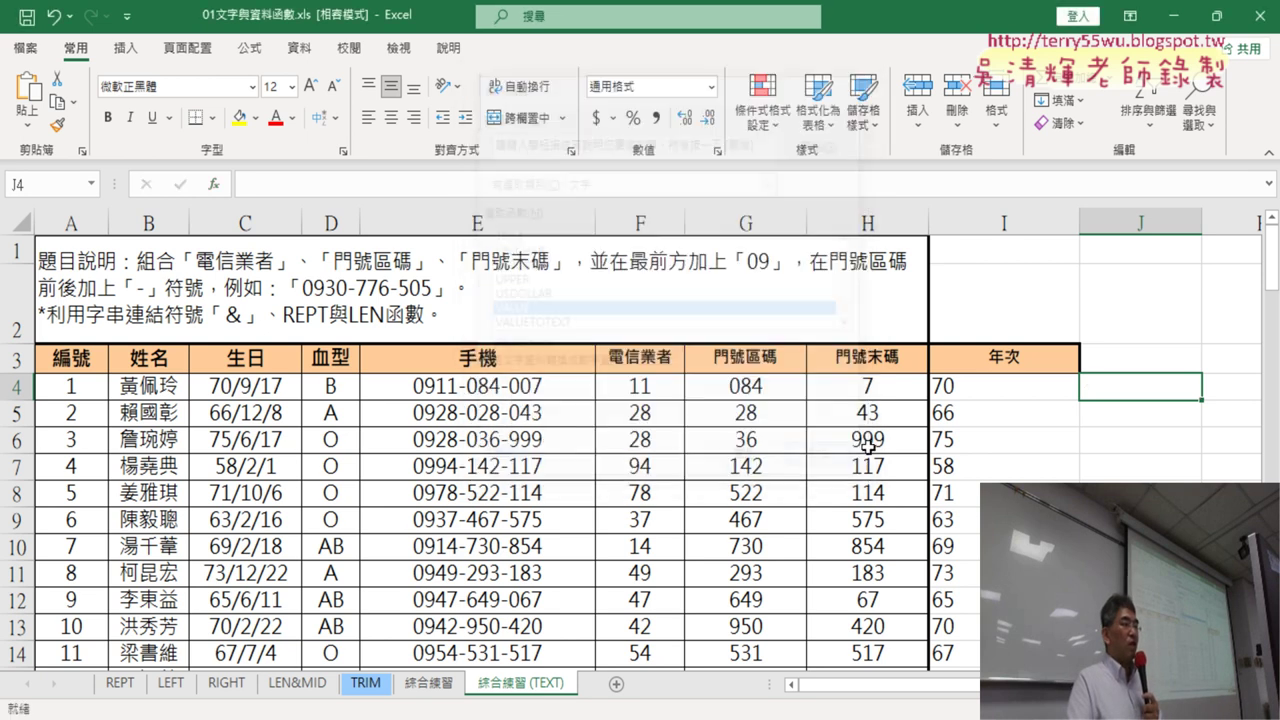
# Step: Change I4 to =VALUE(LEFT(TEXT(C4,"[$-zh-TW]e/m/d;@"),2)) so it returns the number 70
pyautogui.click(956, 390)
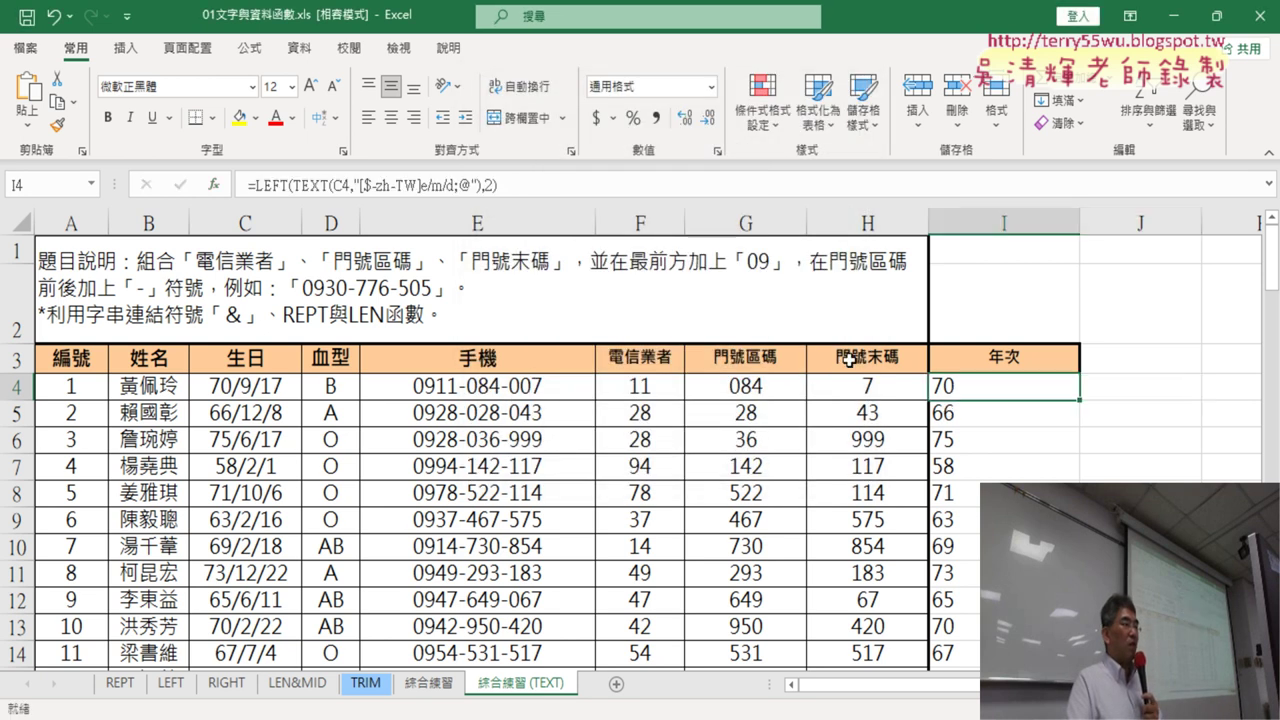
pyautogui.click(257, 184)
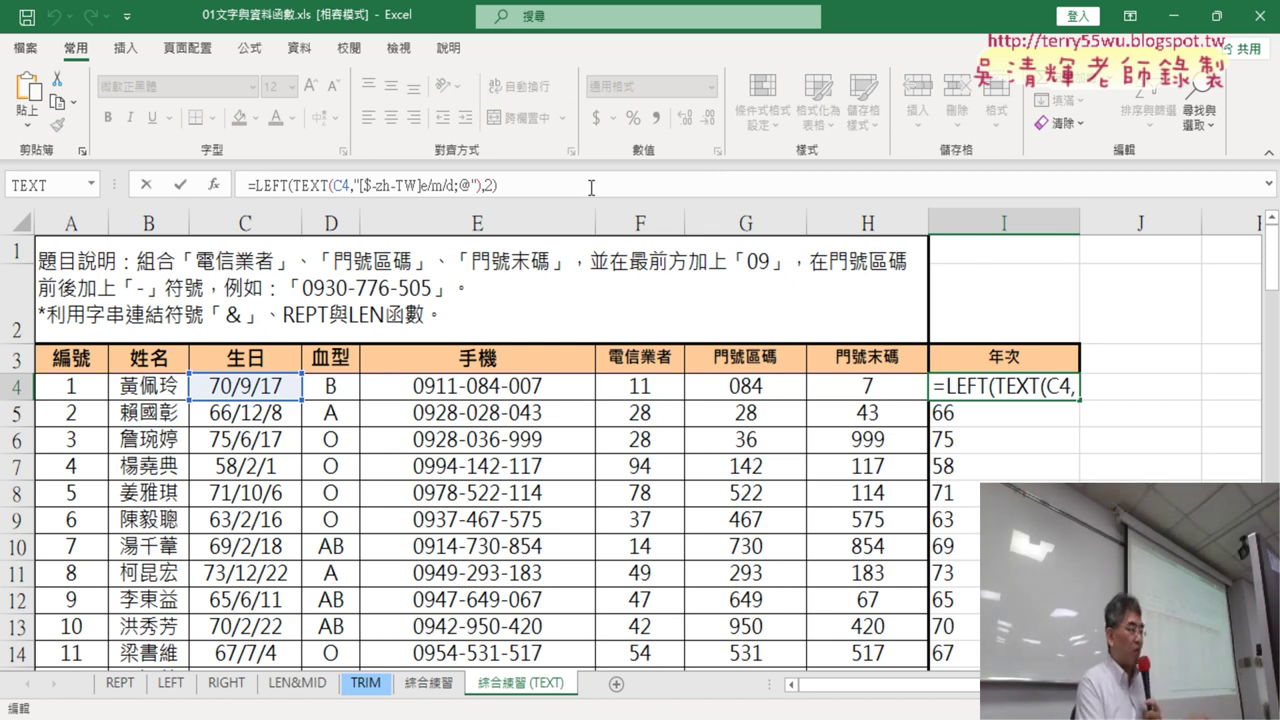
pyautogui.write('v')
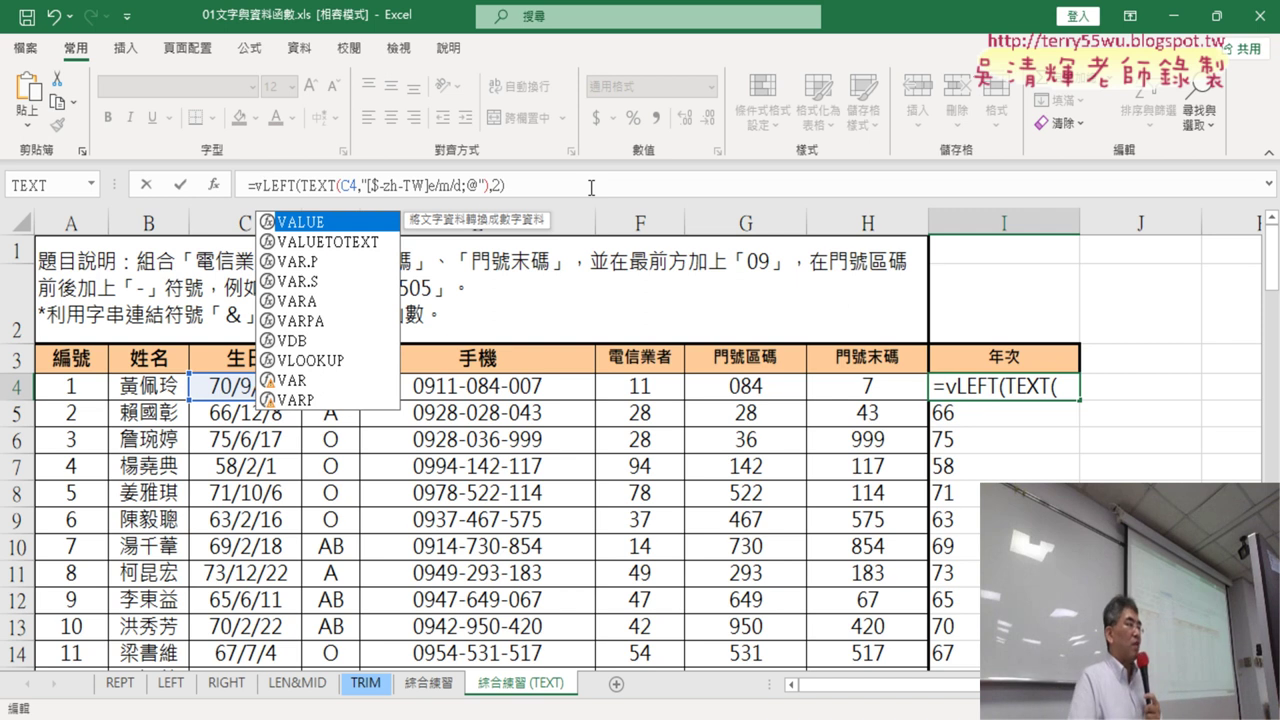
pyautogui.doubleClick(348, 227)
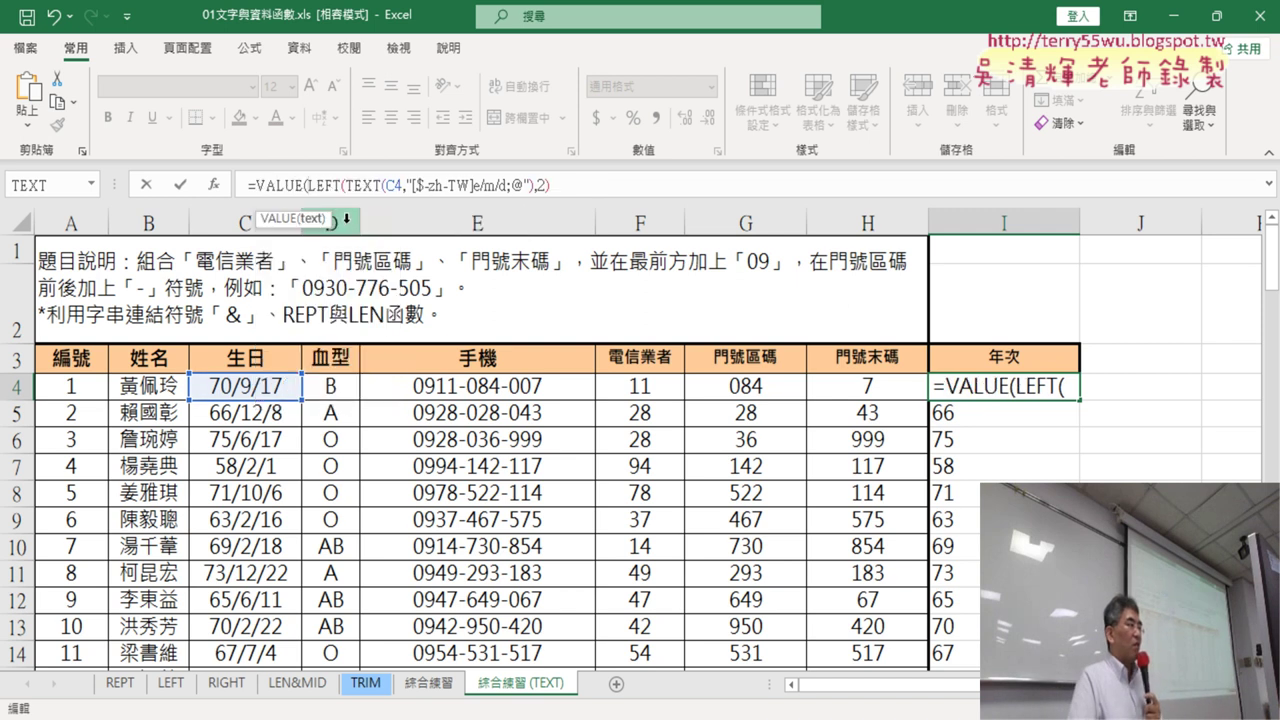
pyautogui.moveTo(304, 186); pyautogui.dragTo(255, 186)
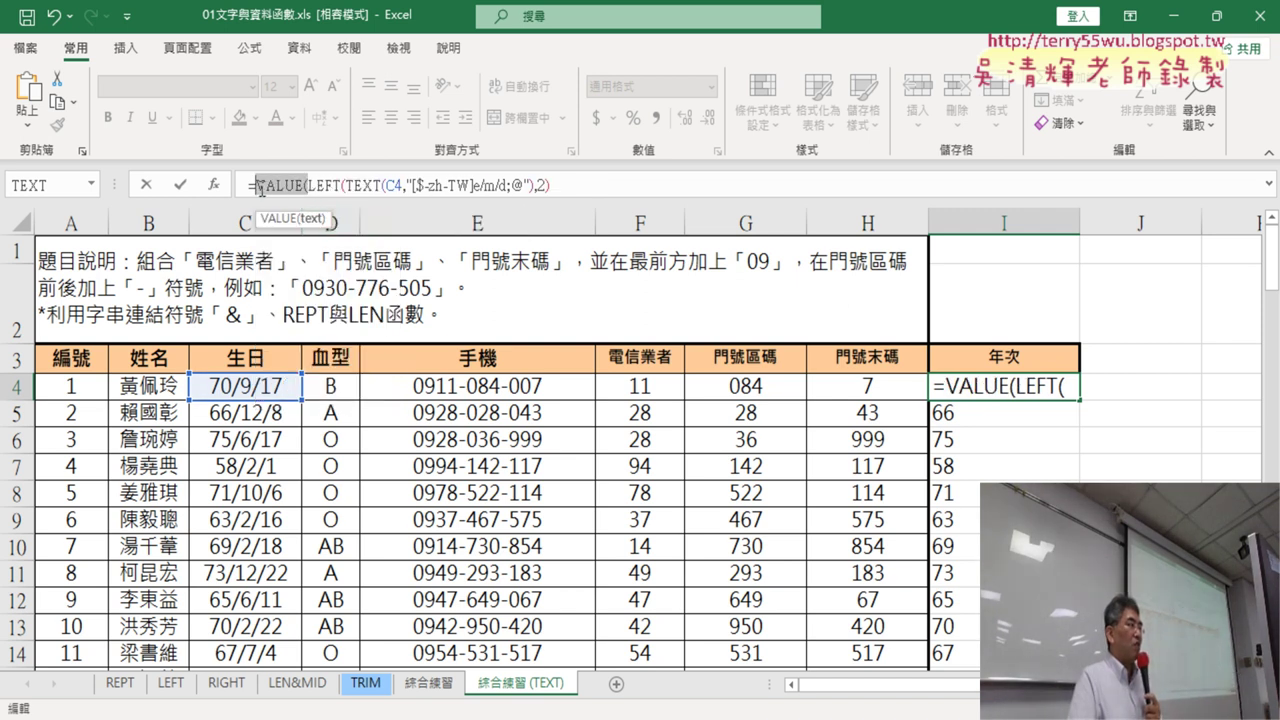
pyautogui.click(567, 188)
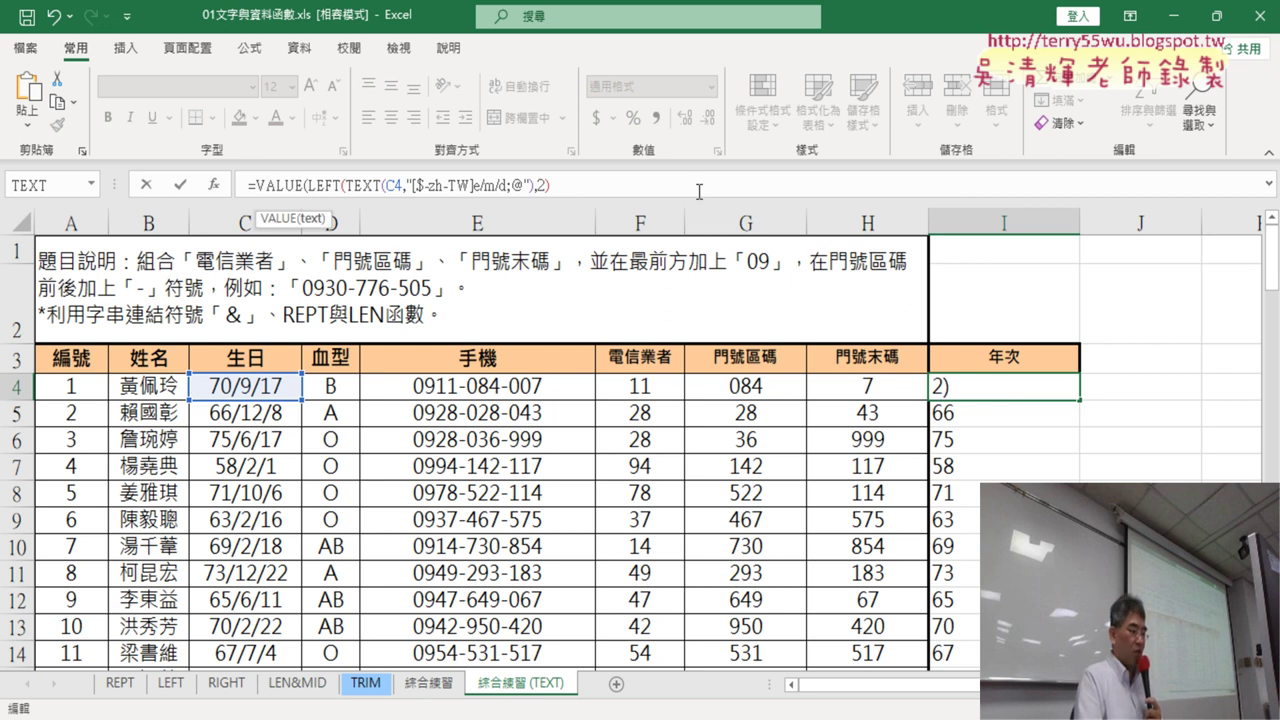
pyautogui.write(')')
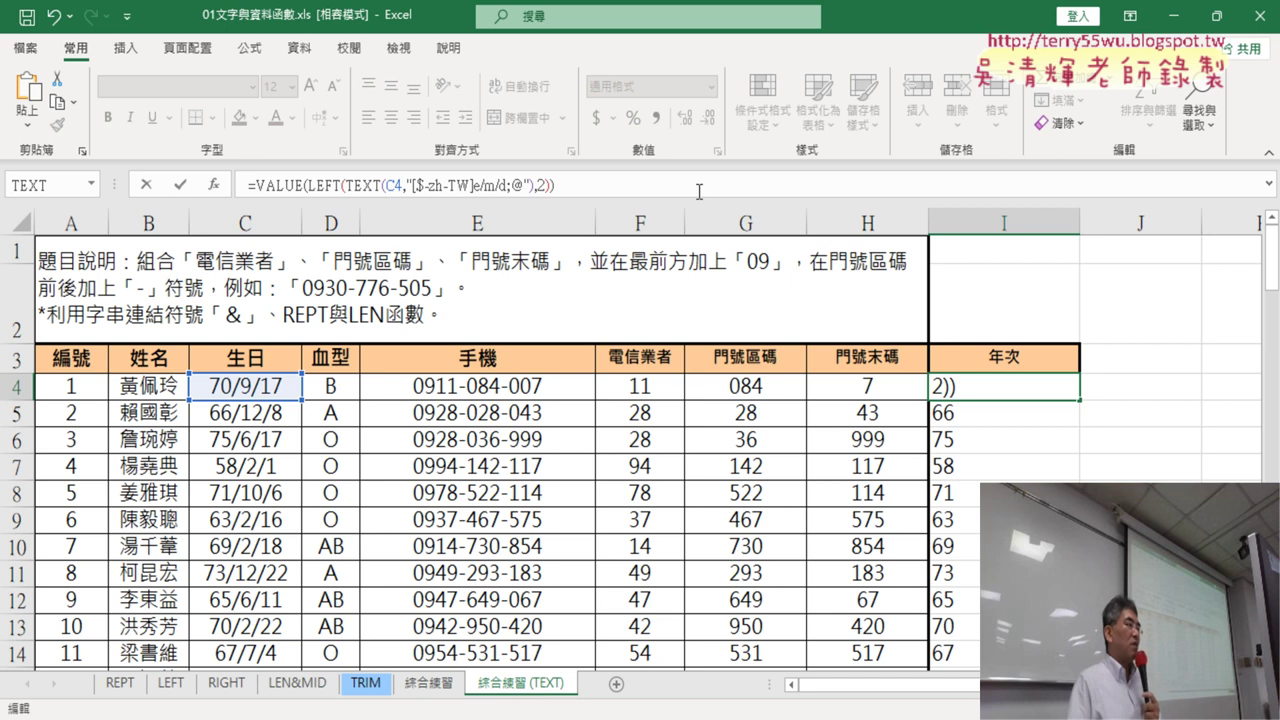
pyautogui.click(180, 186)
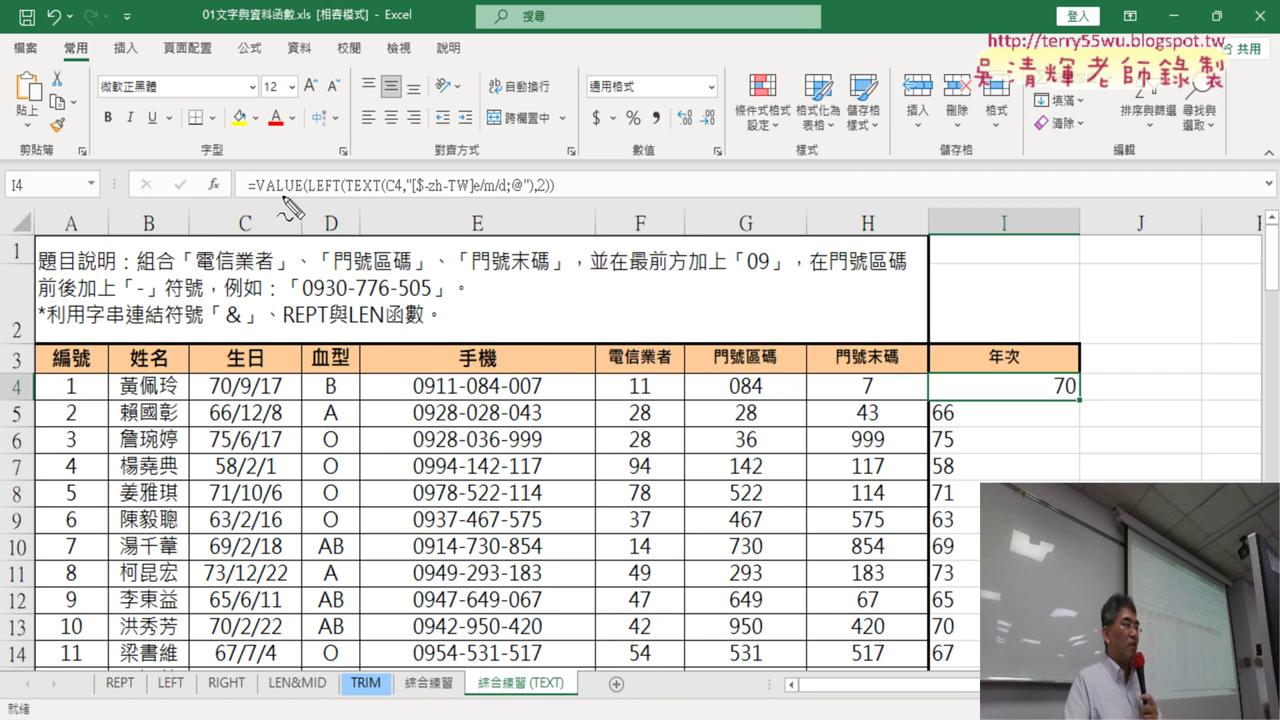
# Step: Annotate the VALUE wrapper and the numeric result 70 on screen, then clear the marks
pyautogui.moveTo(255, 195); pyautogui.dragTo(306, 205)
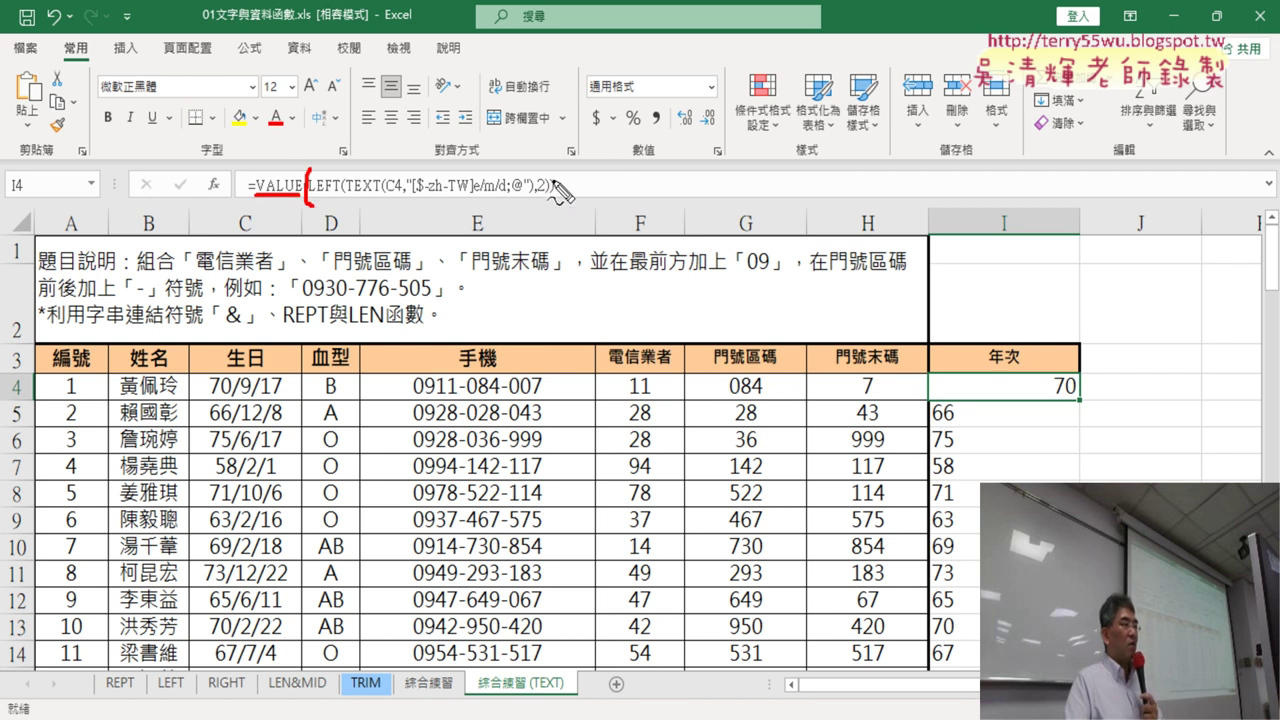
pyautogui.moveTo(542, 170); pyautogui.dragTo(545, 229)
pyautogui.moveTo(1062, 362); pyautogui.dragTo(1072, 412)
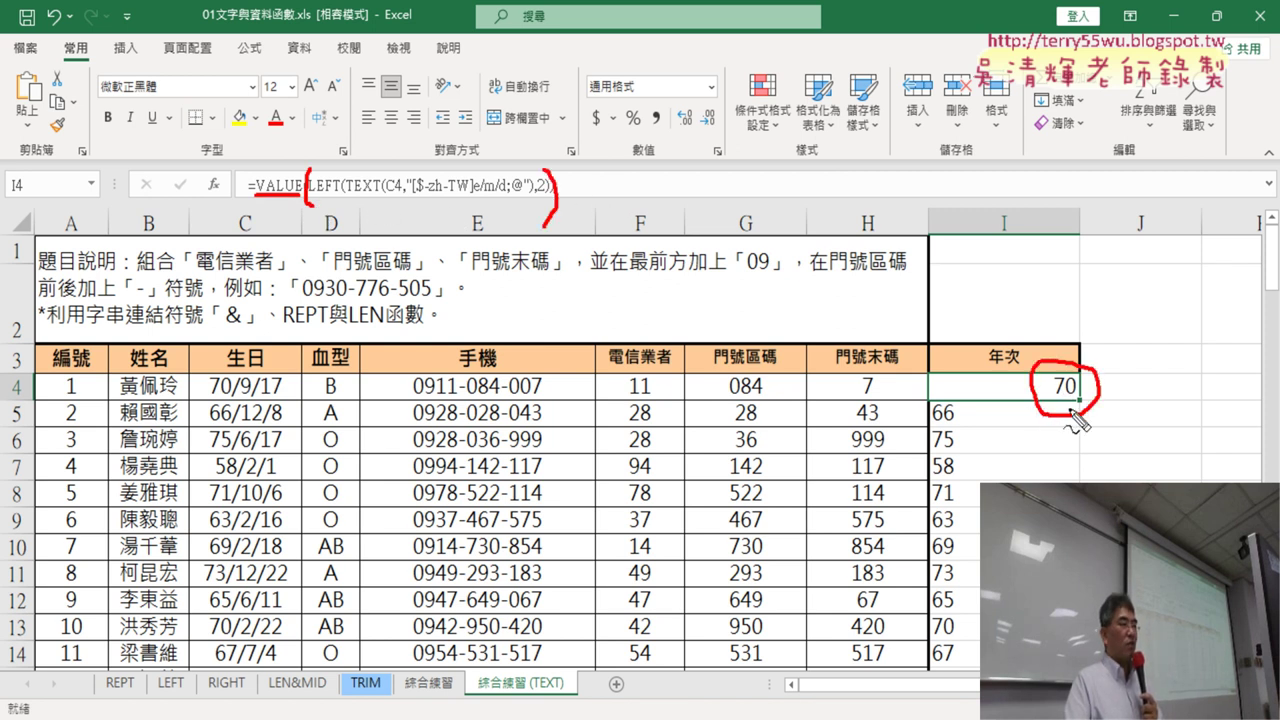
pyautogui.moveTo(932, 388); pyautogui.dragTo(1016, 388)
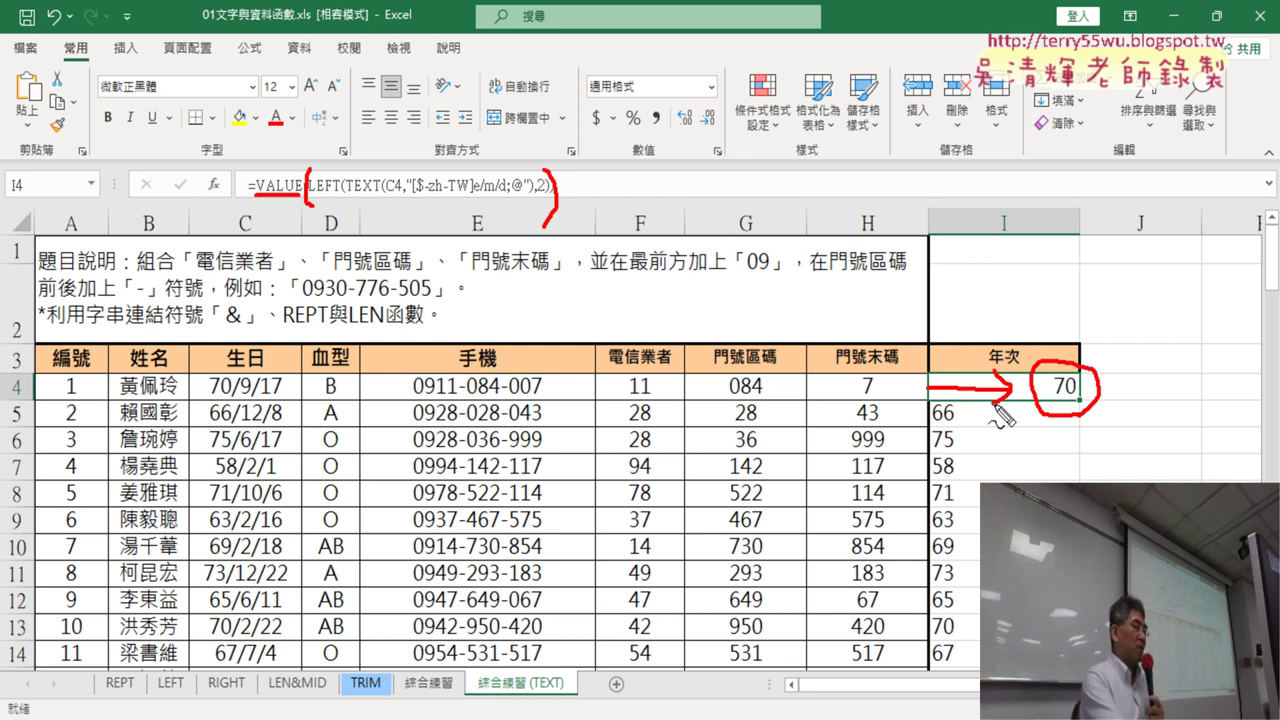
pyautogui.press('Escape')
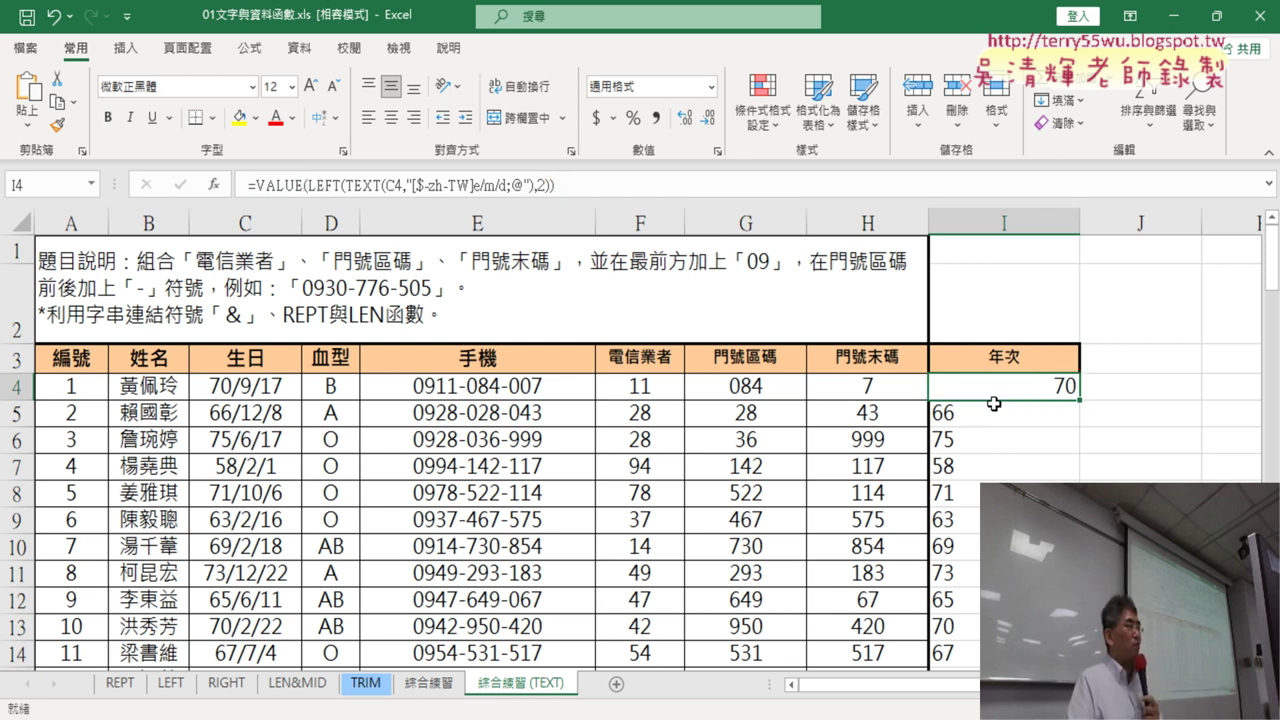
# Step: Copy the VALUE year formula down all 100 rows of column I and narrow the column
pyautogui.doubleClick(1079, 401)
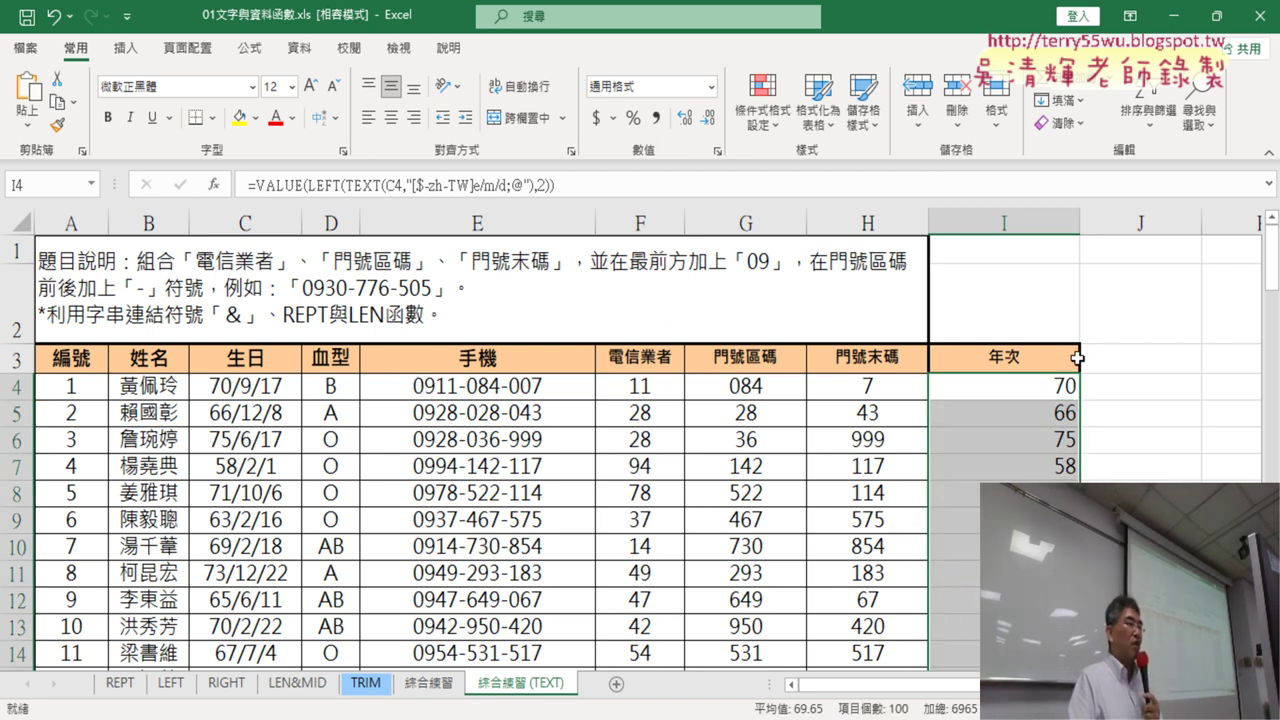
pyautogui.moveTo(1080, 222); pyautogui.dragTo(986, 222)
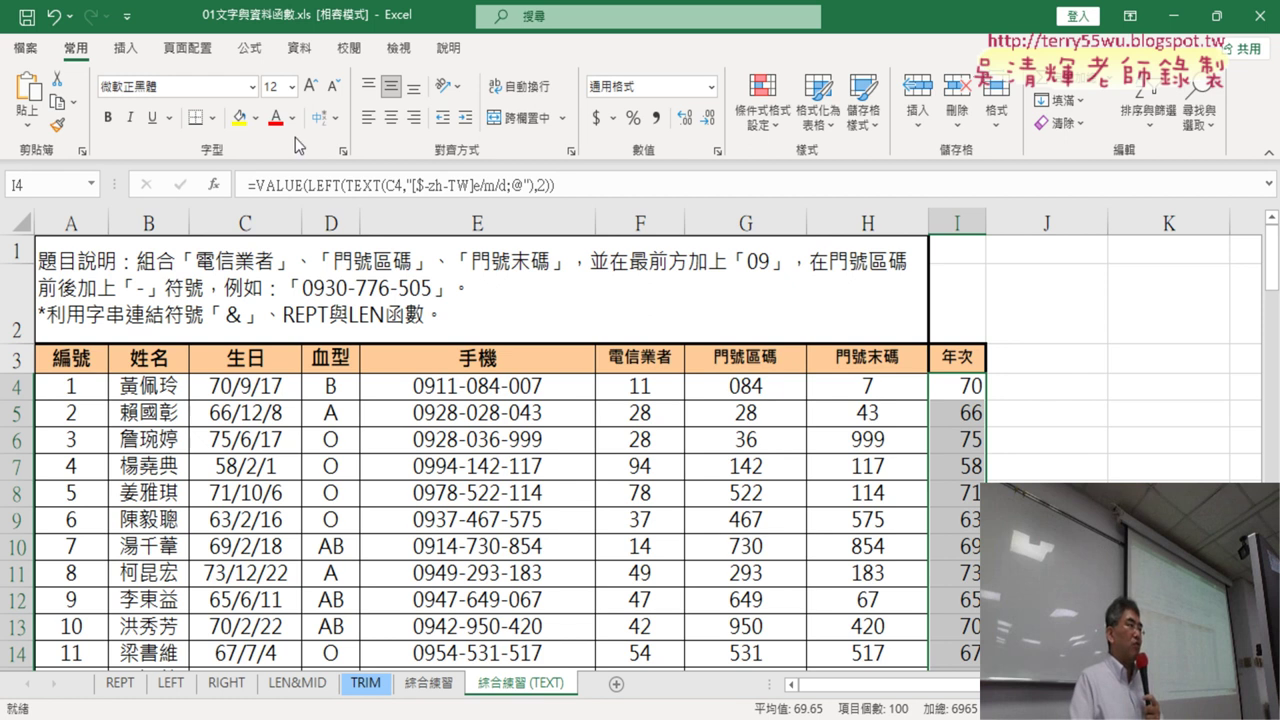
pyautogui.click(127, 52)
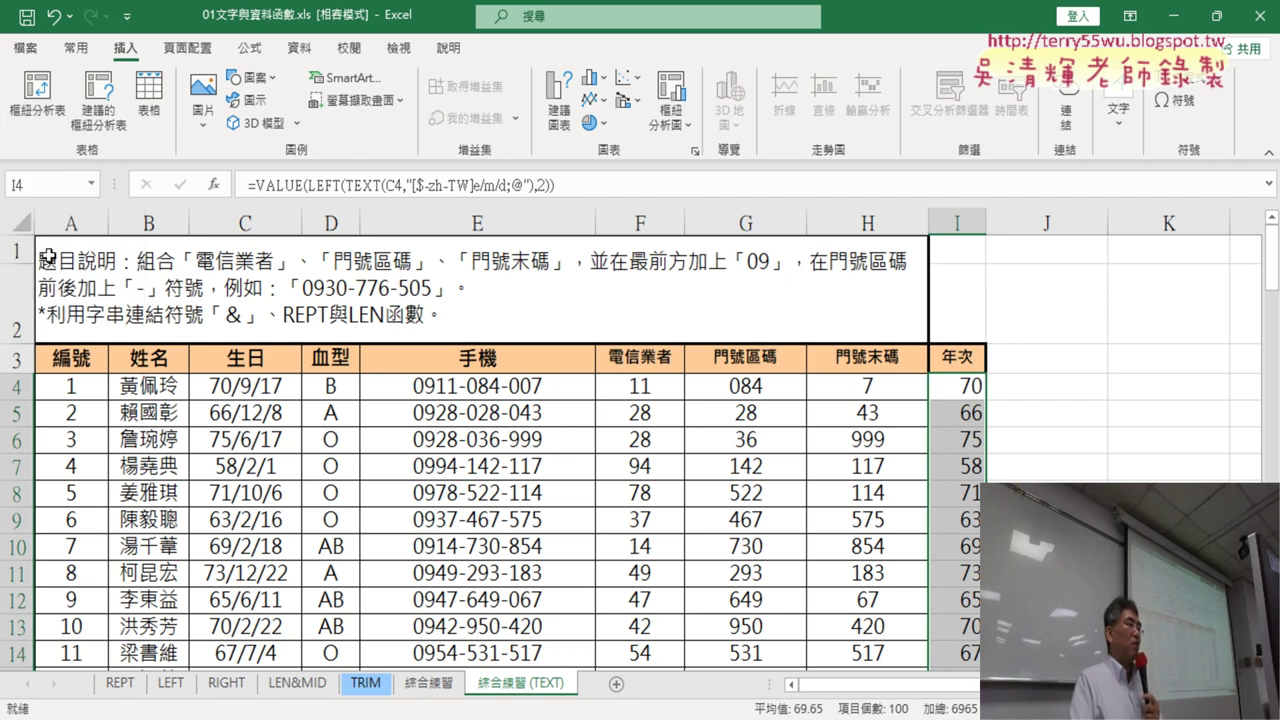
# Step: Delete rows 1–2 holding the task description so the 編號 header row becomes row 1
pyautogui.moveTo(18, 250); pyautogui.dragTo(18, 330)
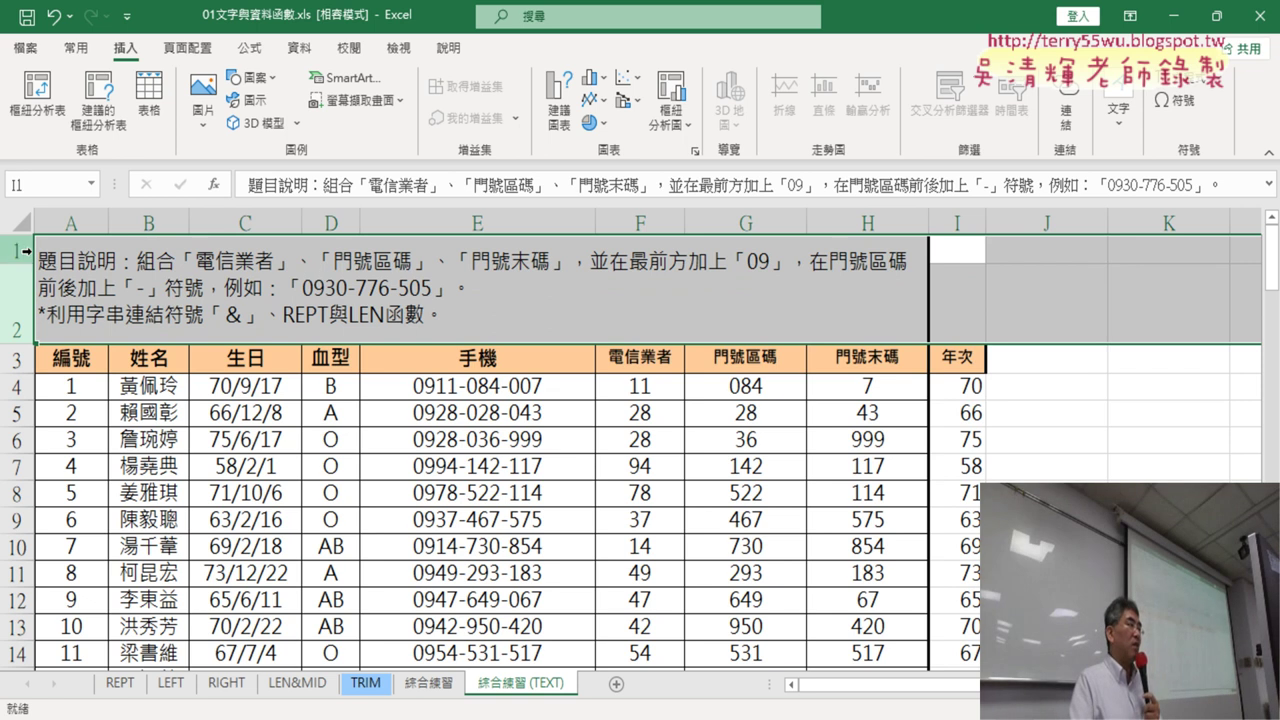
pyautogui.rightClick(273, 289)
pyautogui.click(330, 480)
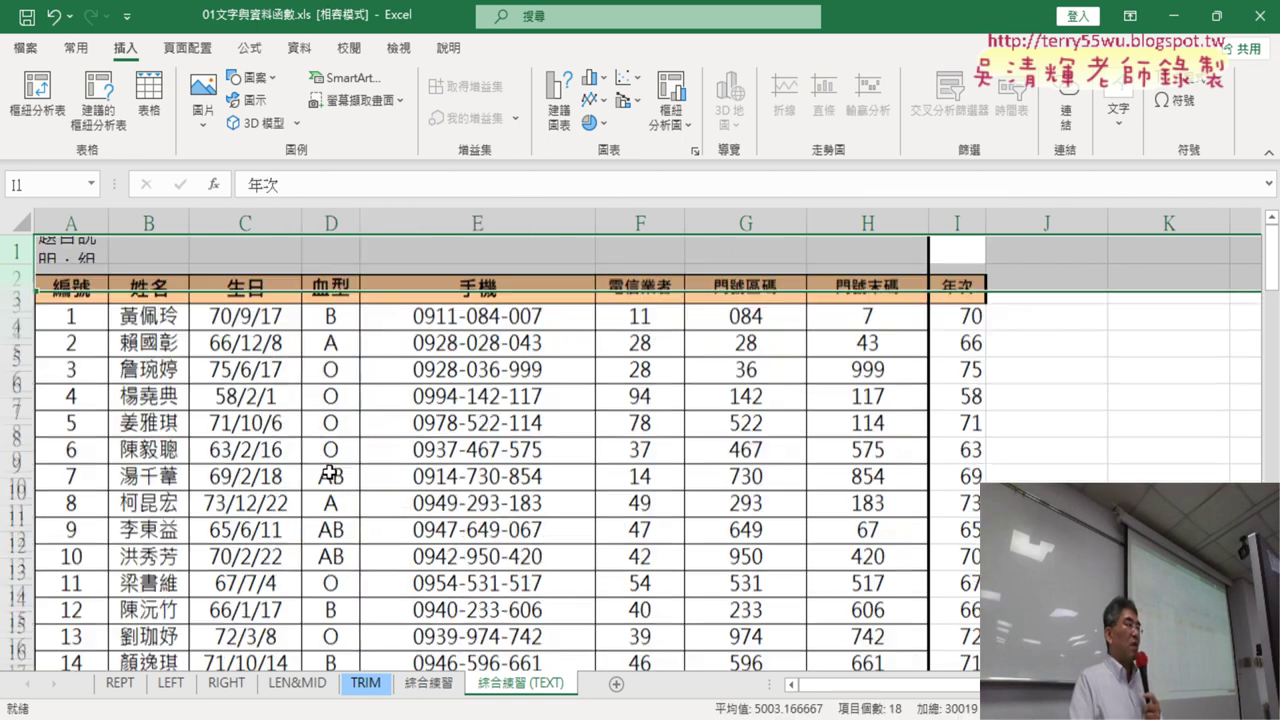
pyautogui.click(18, 251)
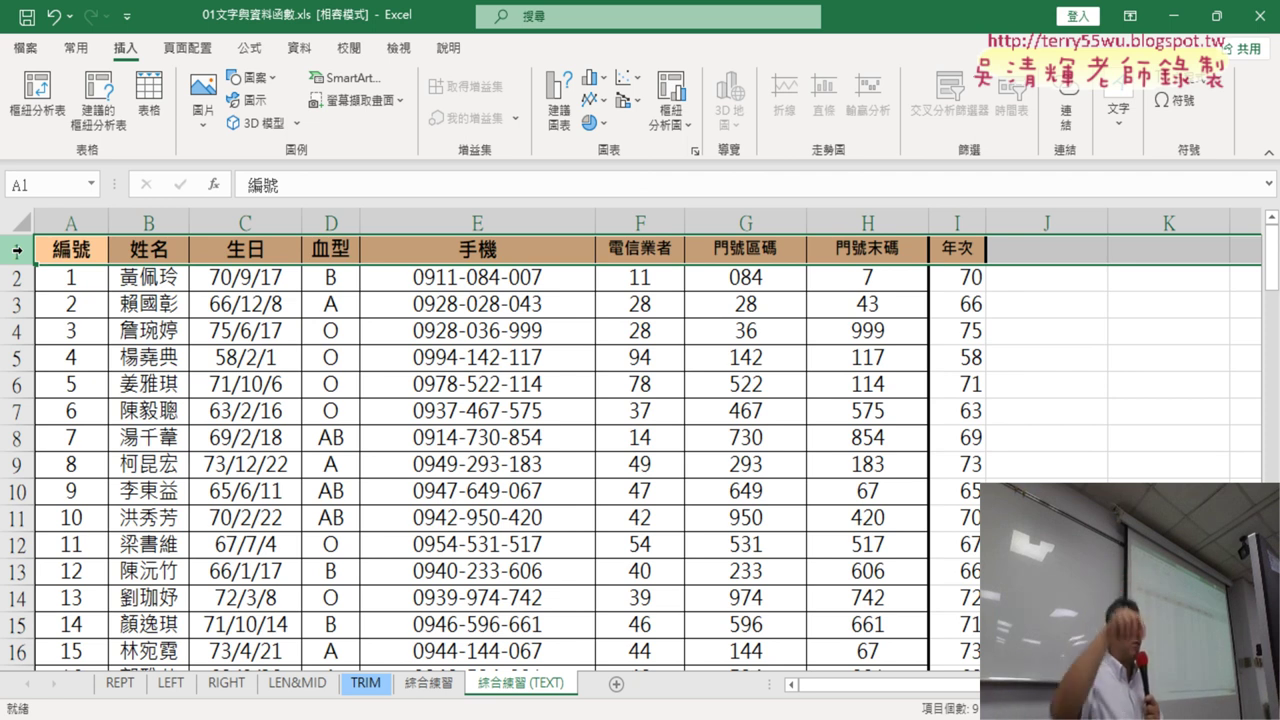
pyautogui.click(540, 382)
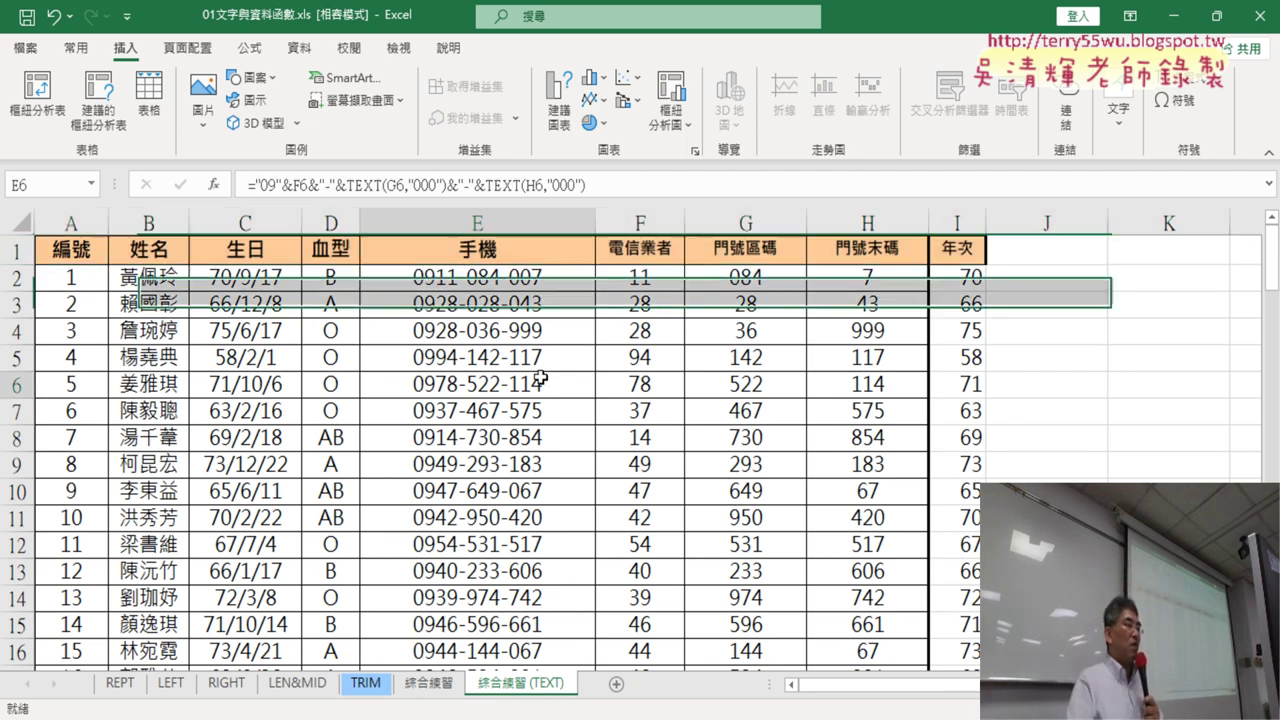
# Step: Insert a pivot table on a new sheet with 年次 in both Rows and Values
pyautogui.click(40, 108)
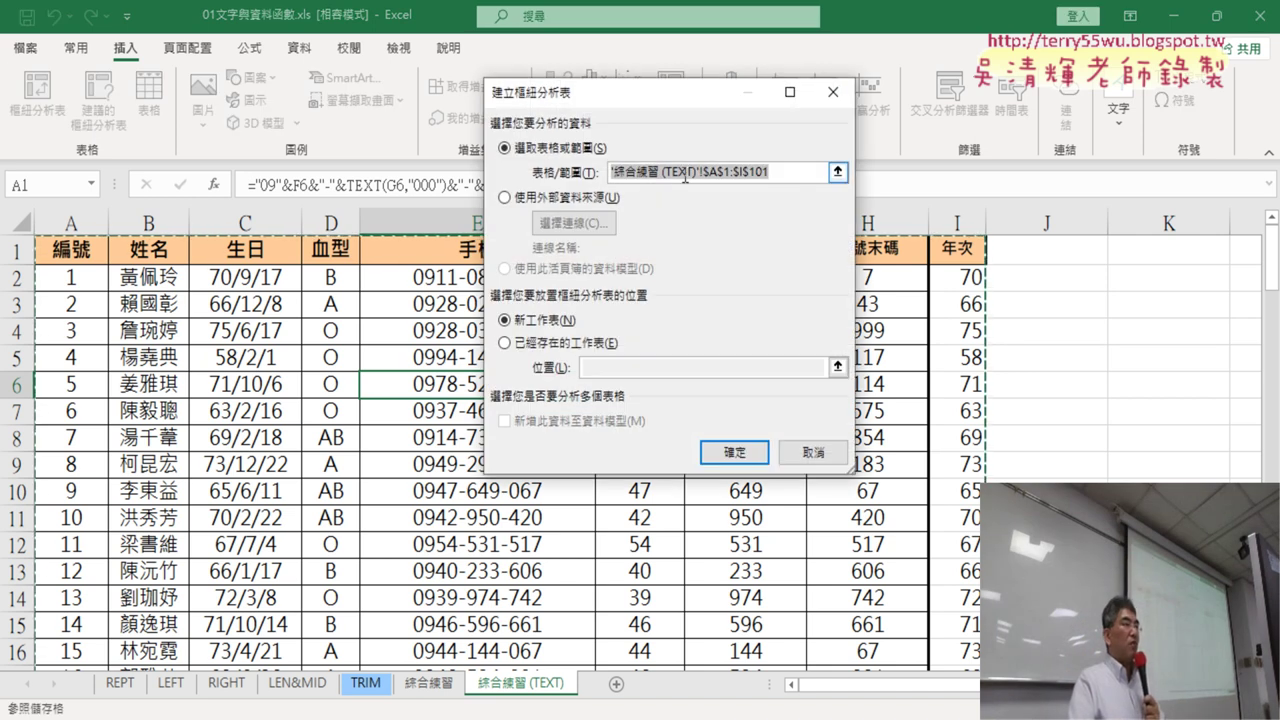
pyautogui.click(740, 447)
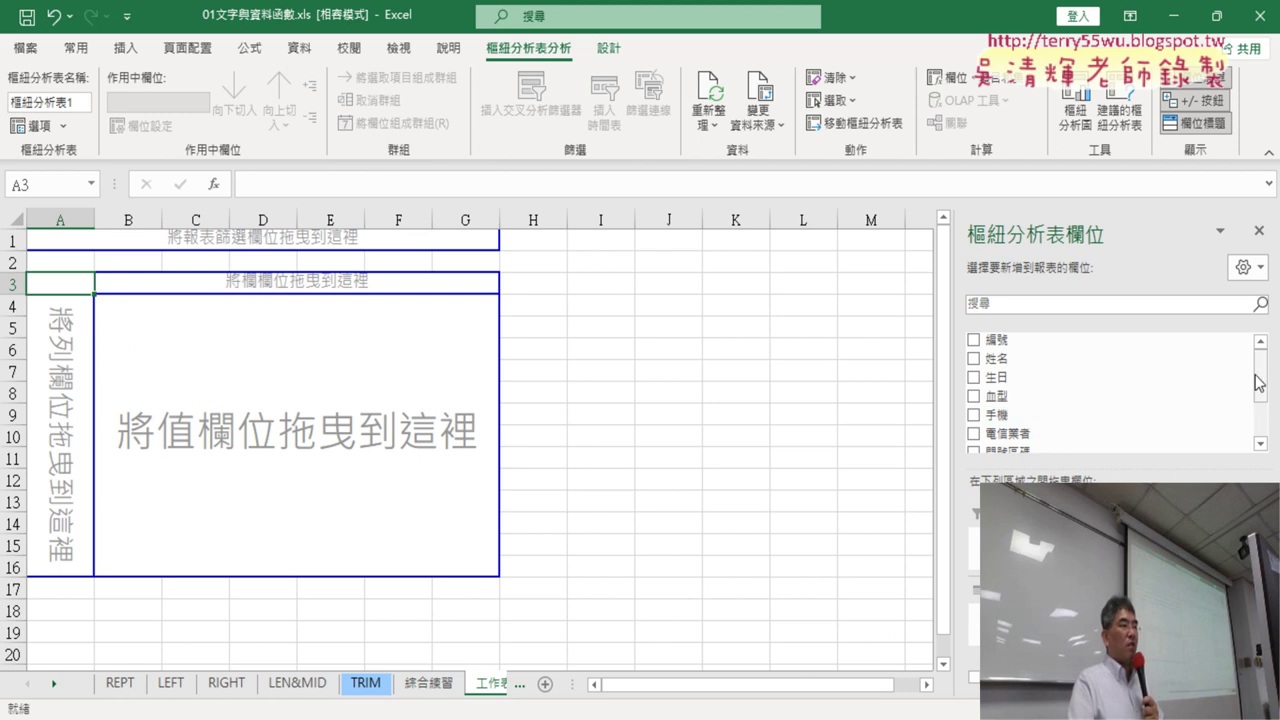
pyautogui.moveTo(1262, 368); pyautogui.dragTo(1262, 402)
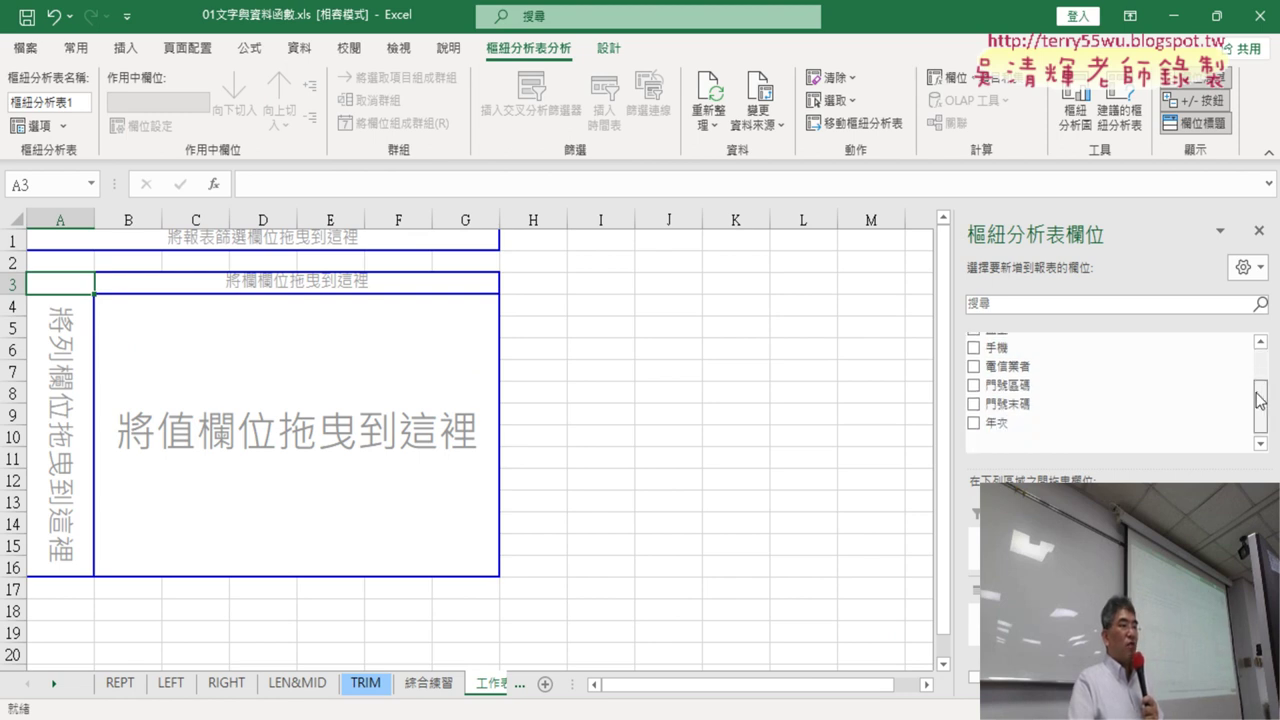
pyautogui.moveTo(995, 415); pyautogui.dragTo(1030, 630)
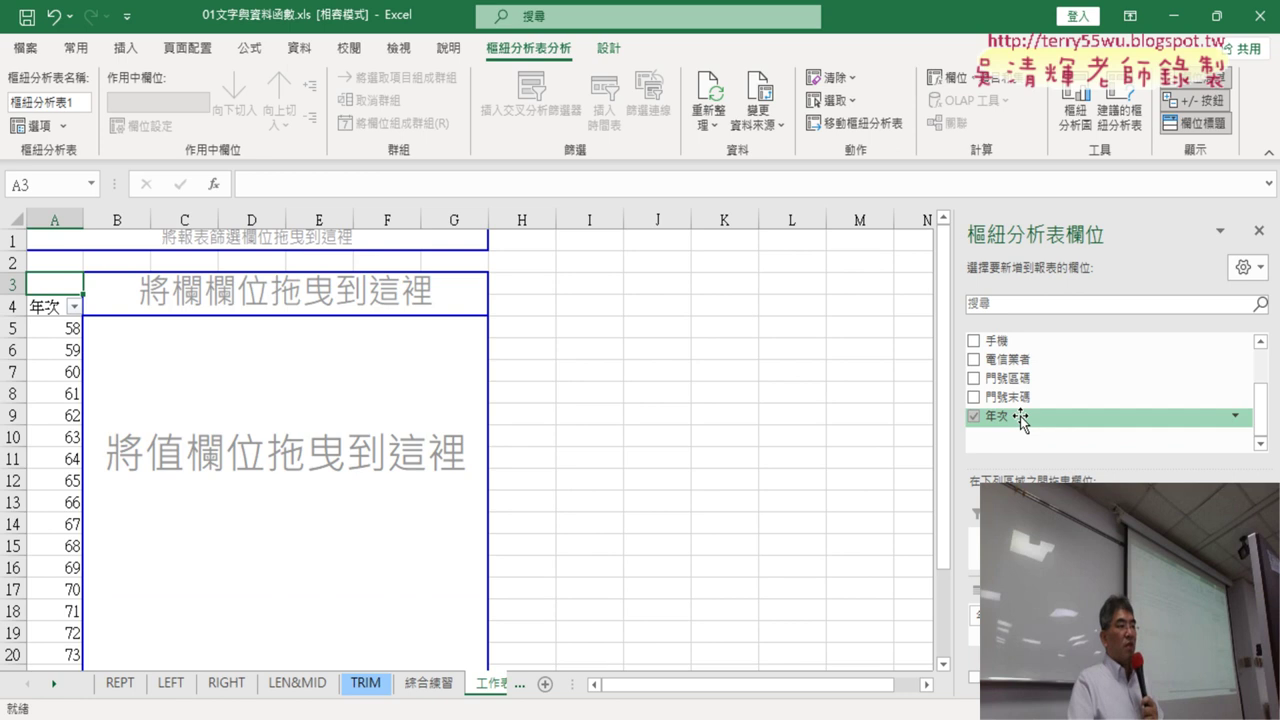
pyautogui.moveTo(1028, 428); pyautogui.dragTo(1180, 630)
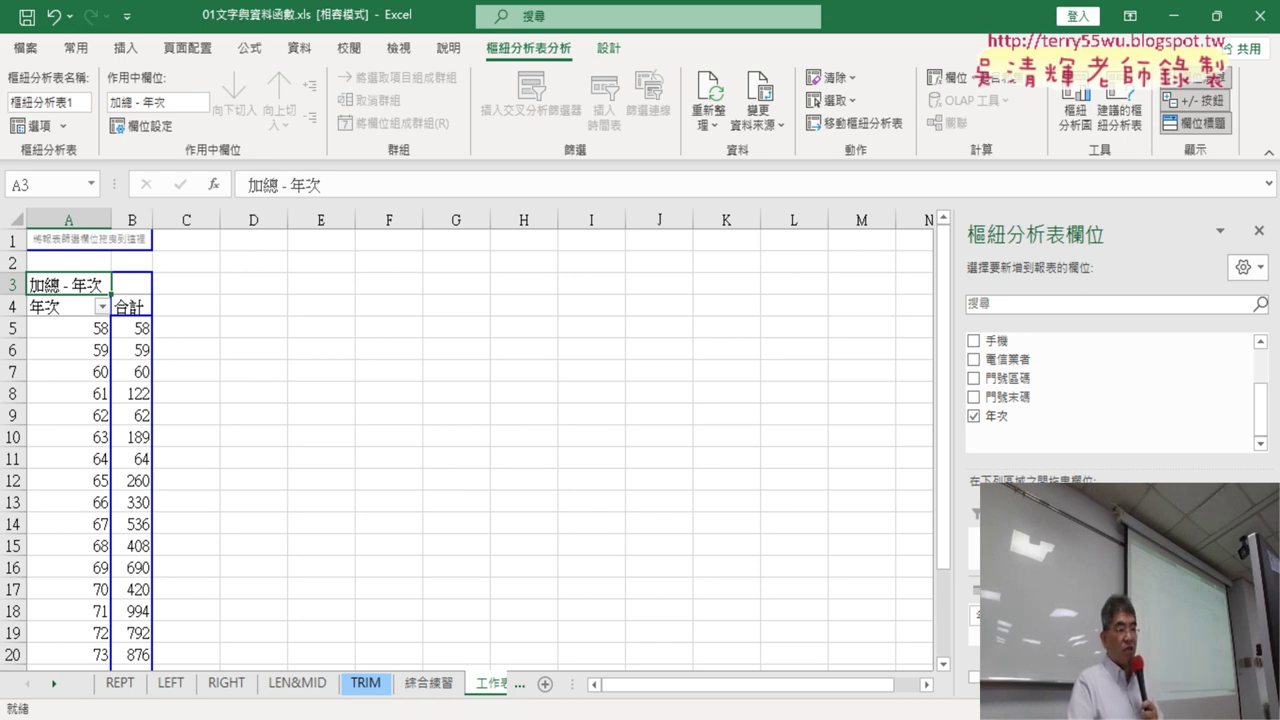
# Step: Switch the 年次 value field from 加總 to 計數 and confirm the grand total reads 100
pyautogui.click(1180, 640)
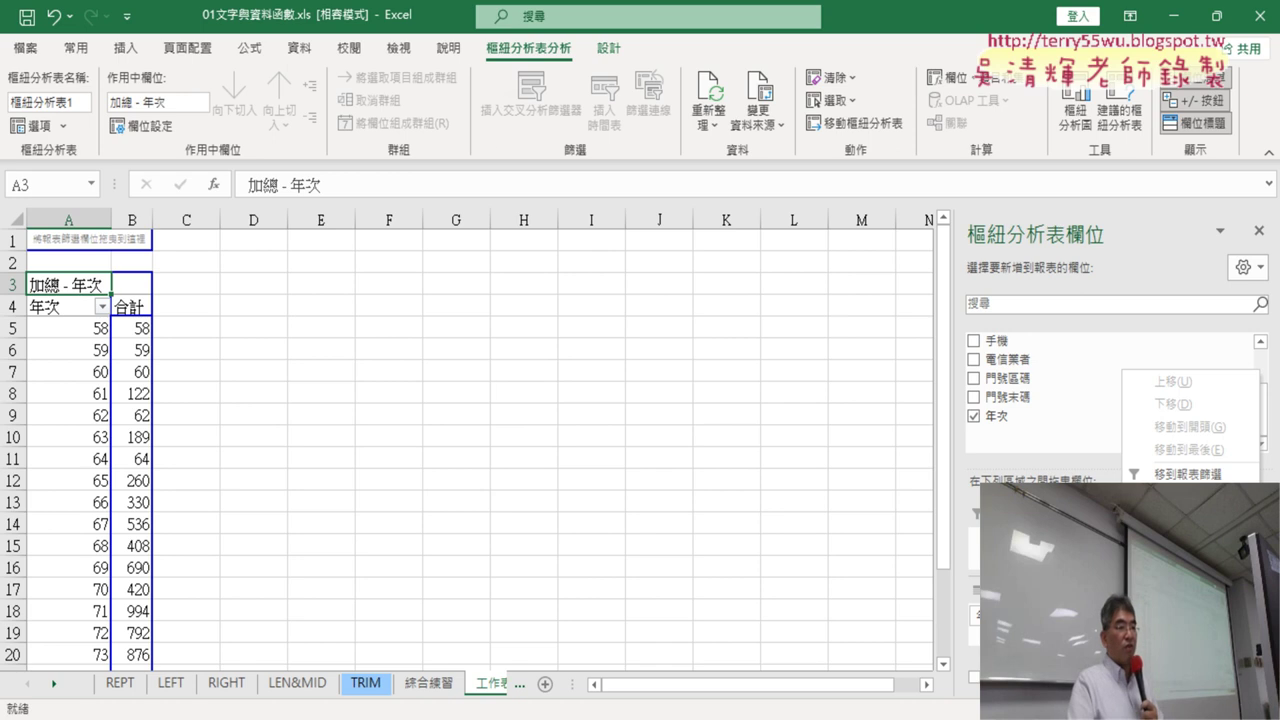
pyautogui.click(1190, 592)
pyautogui.click(601, 314)
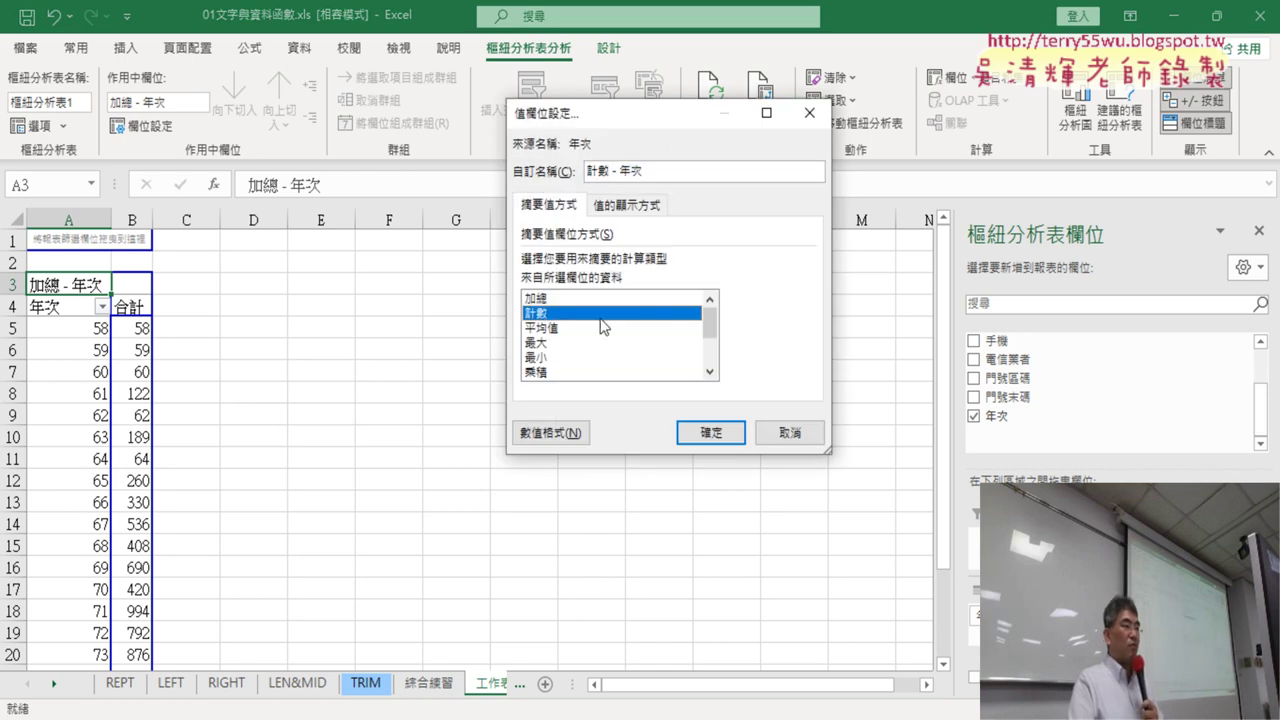
pyautogui.click(724, 433)
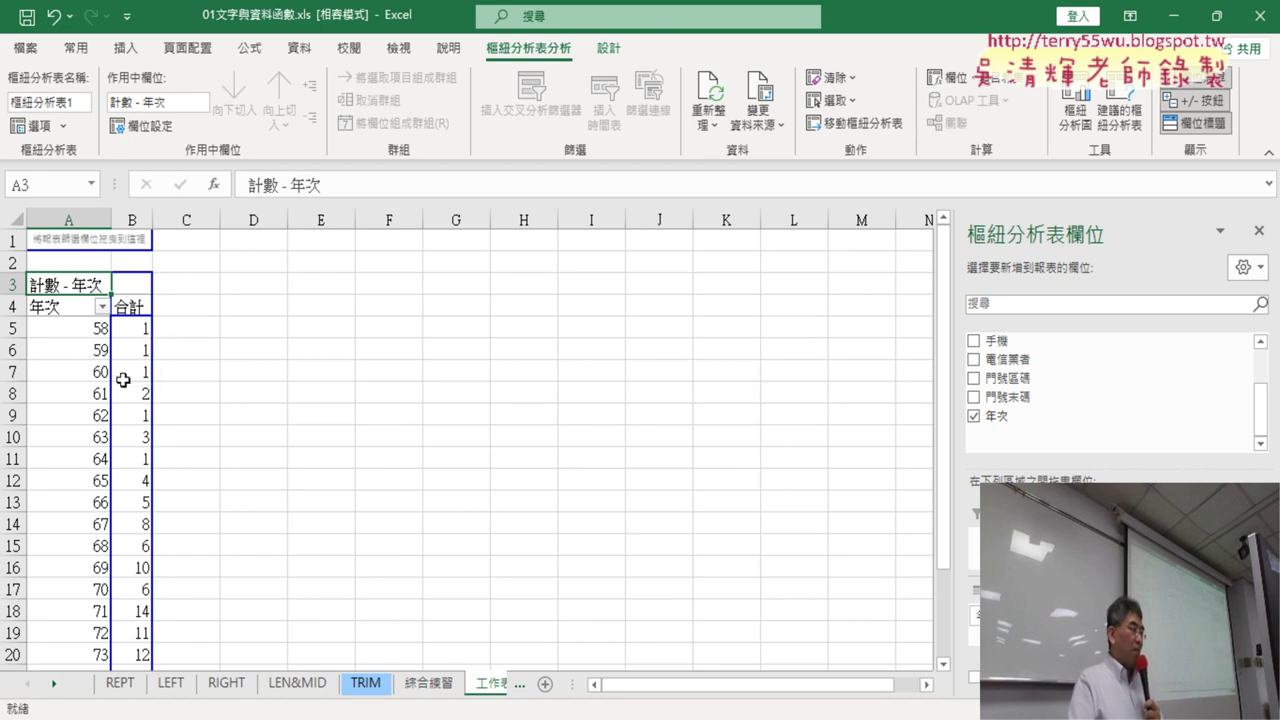
pyautogui.scroll(-1, 128, 419)
pyautogui.scroll(-1, 128, 420)
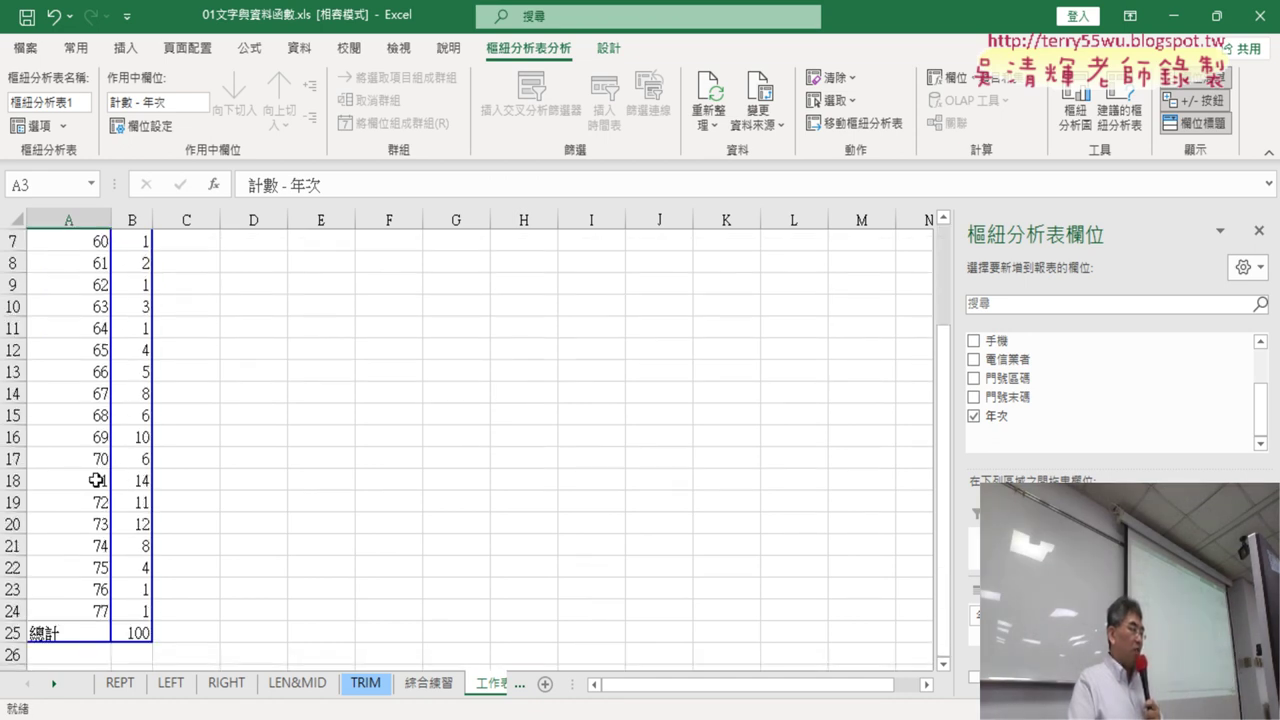
pyautogui.scroll(2, 138, 474)
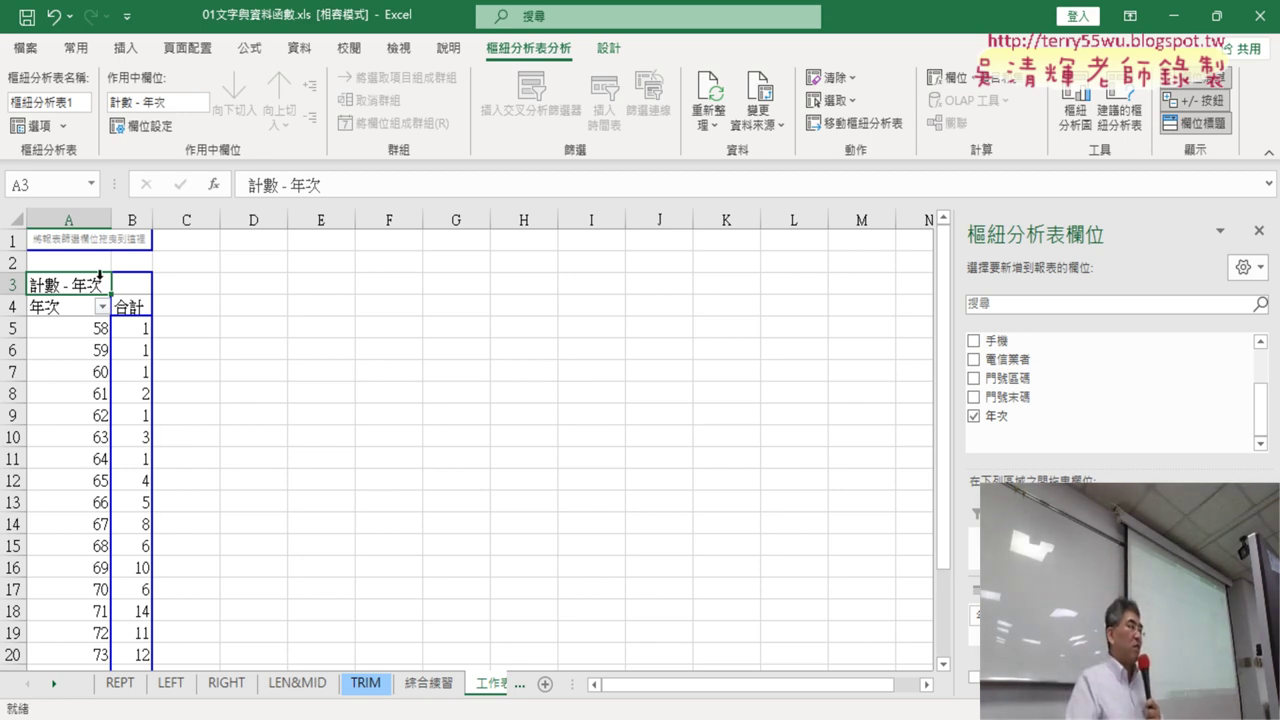
# Step: Group 年次 from 50 to 79 by 10, giving counts 2, 41 and 57
pyautogui.rightClick(61, 330)
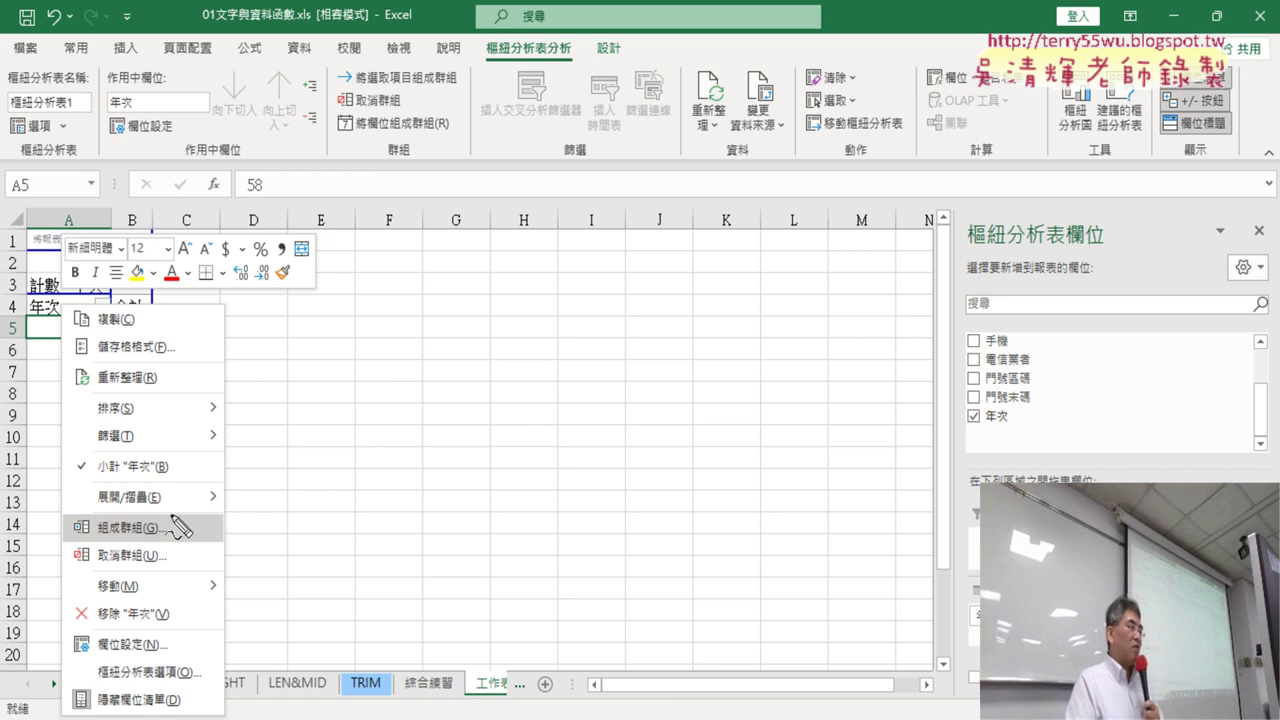
pyautogui.moveTo(160, 538); pyautogui.dragTo(75, 553)
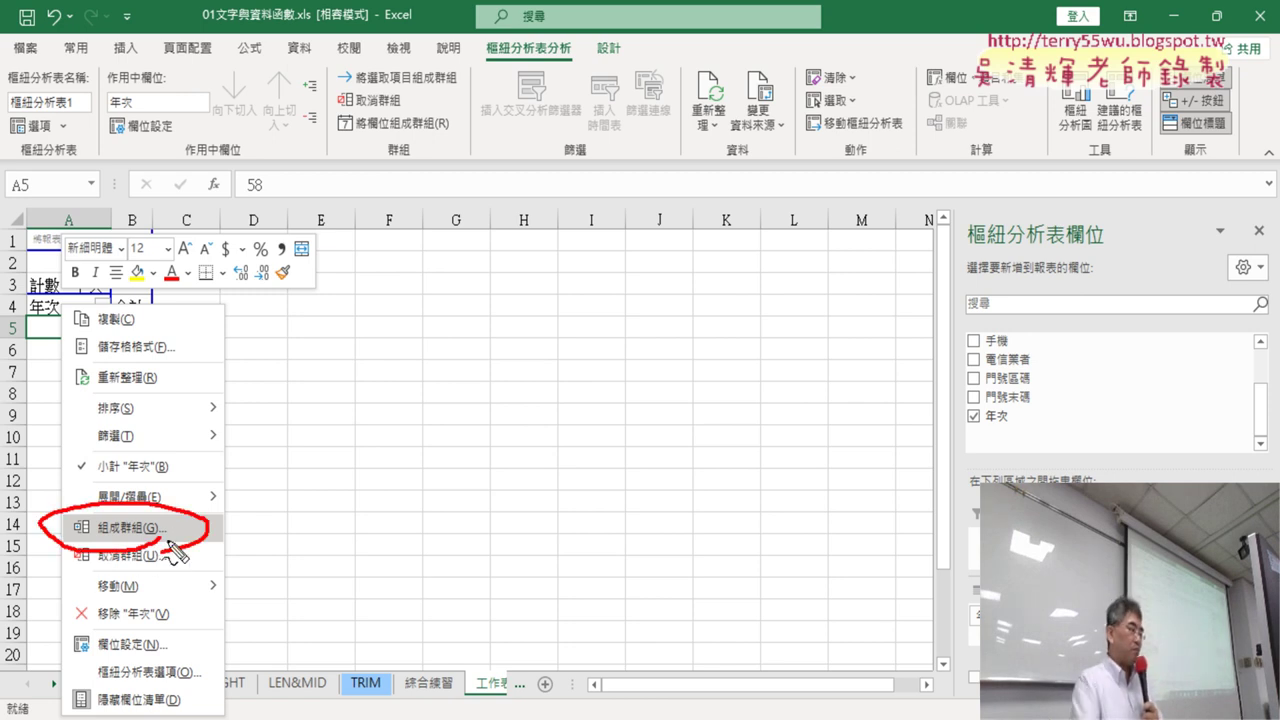
pyautogui.press('Escape')
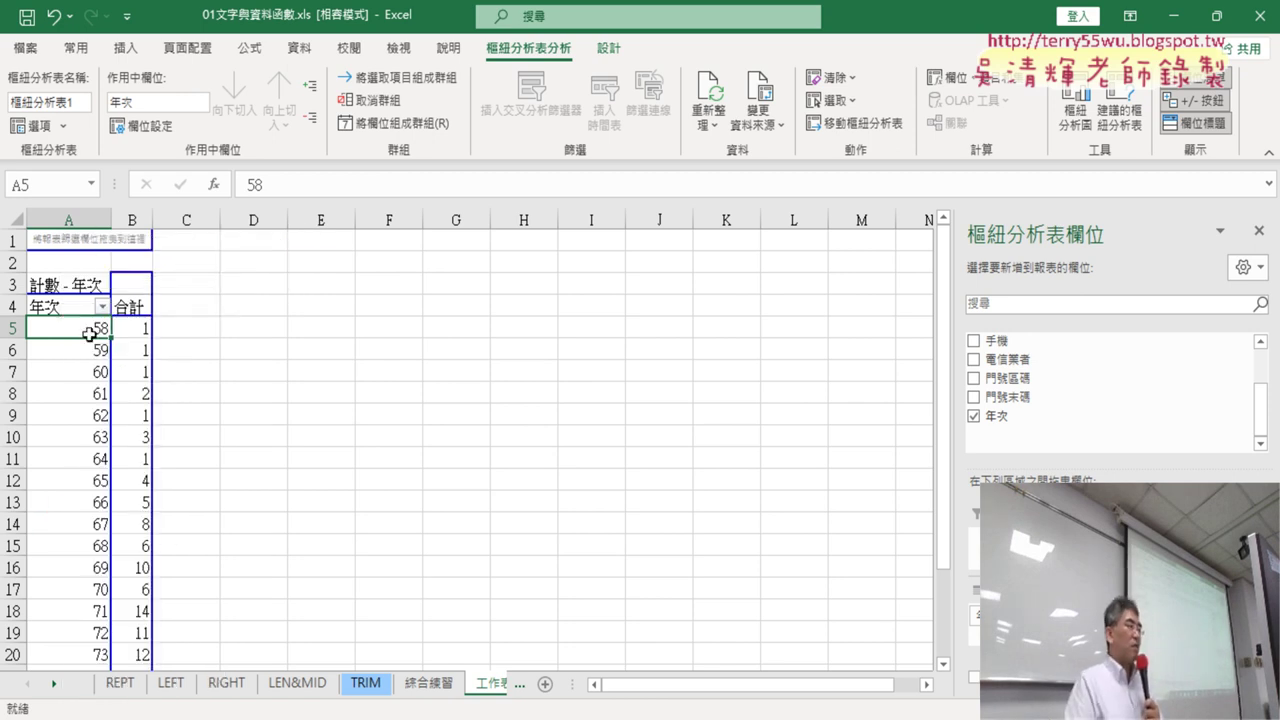
pyautogui.rightClick(89, 334)
pyautogui.click(185, 527)
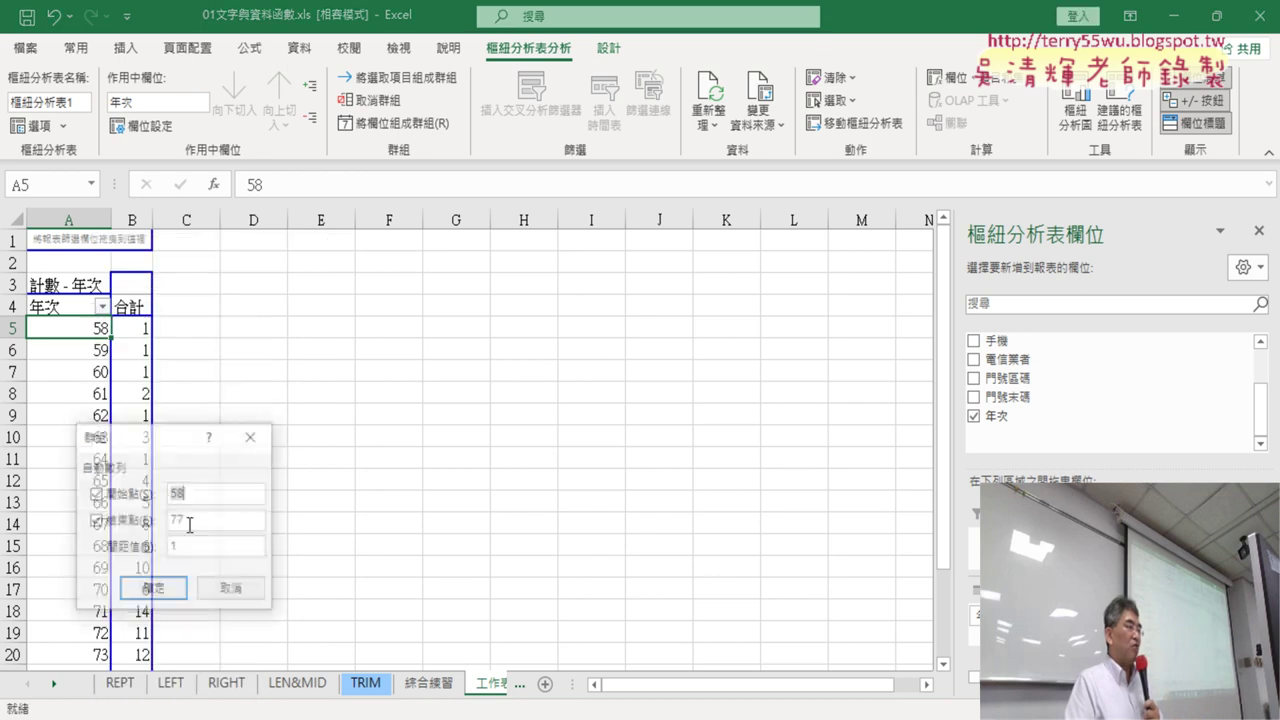
pyautogui.moveTo(163, 437); pyautogui.dragTo(484, 124)
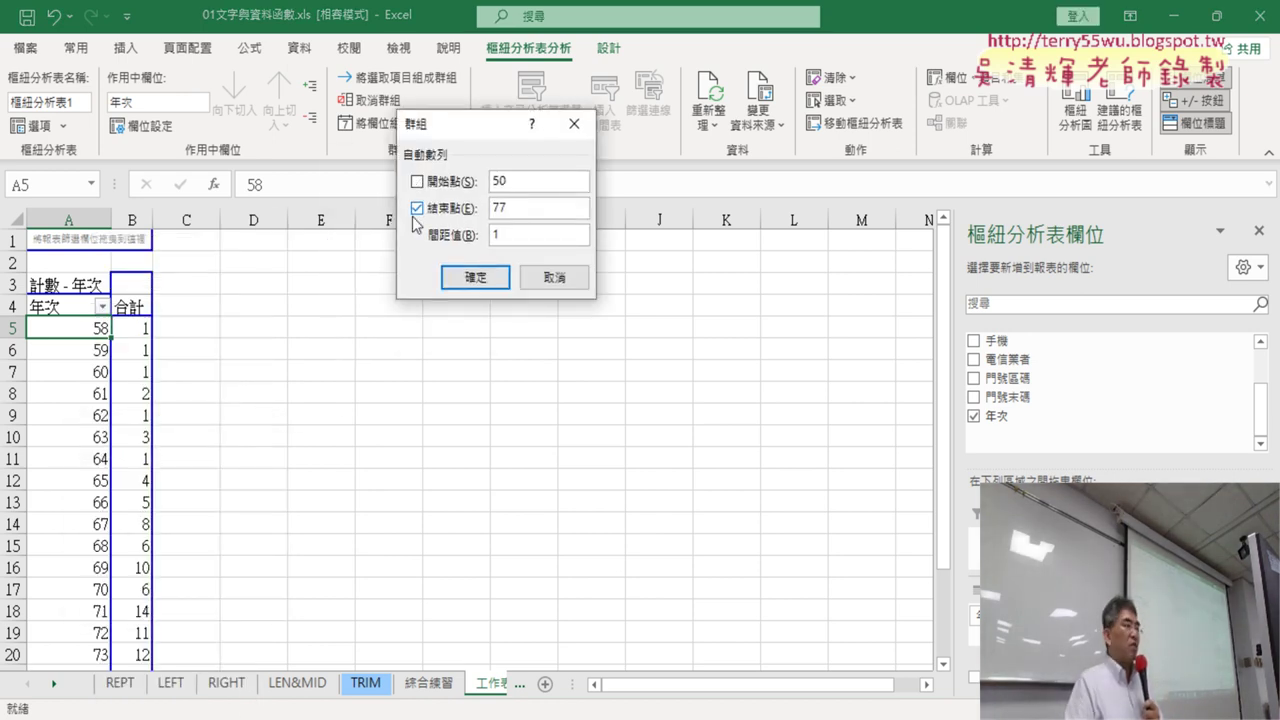
pyautogui.write('9')
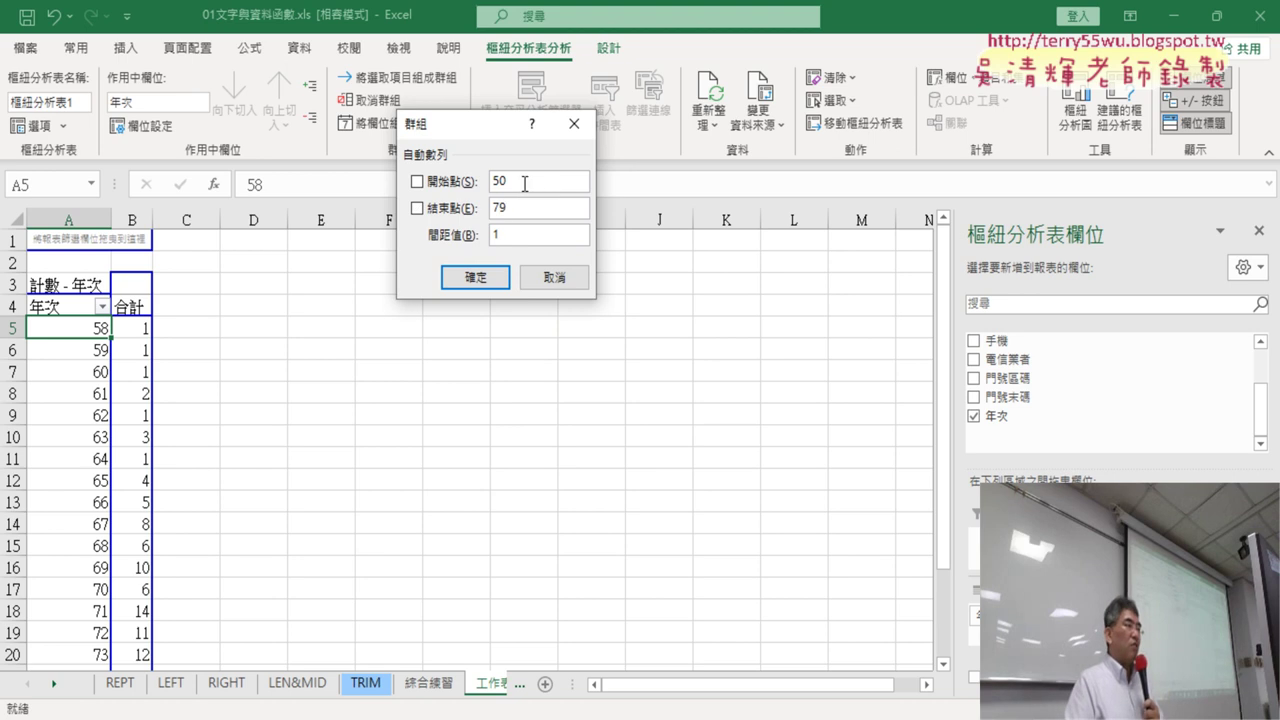
pyautogui.click(523, 179)
pyautogui.write('0')
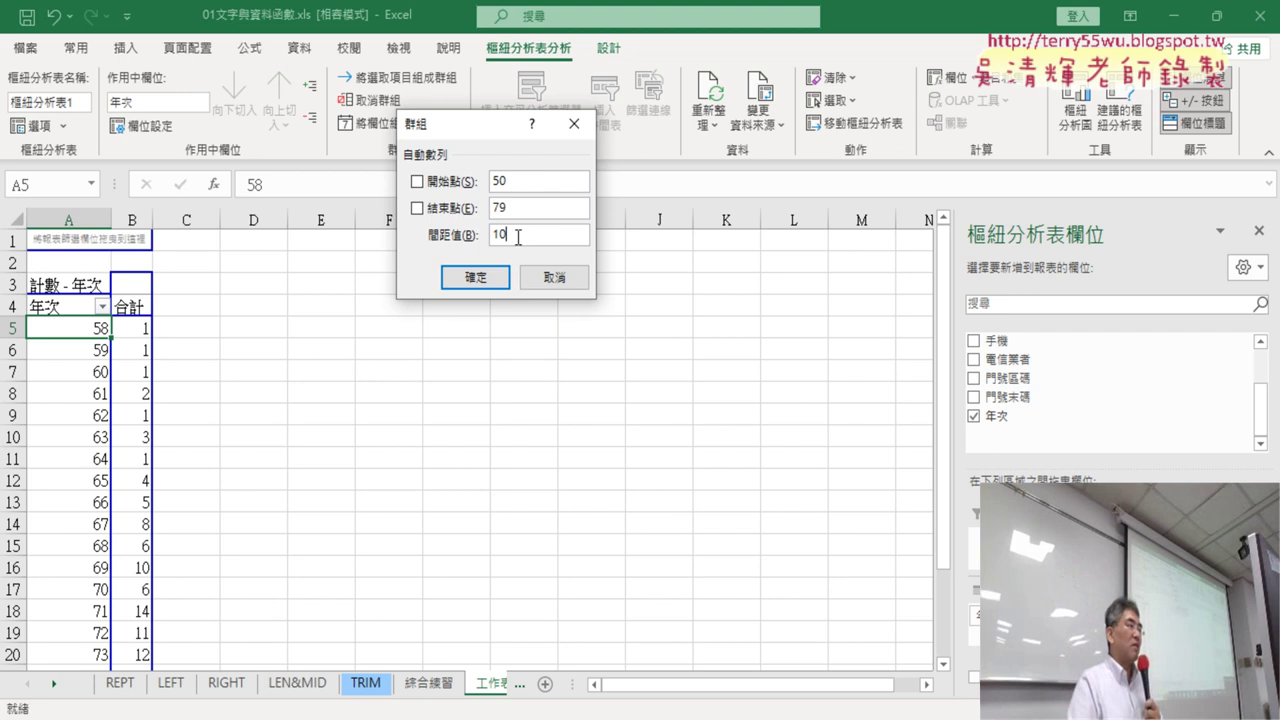
pyautogui.click(498, 272)
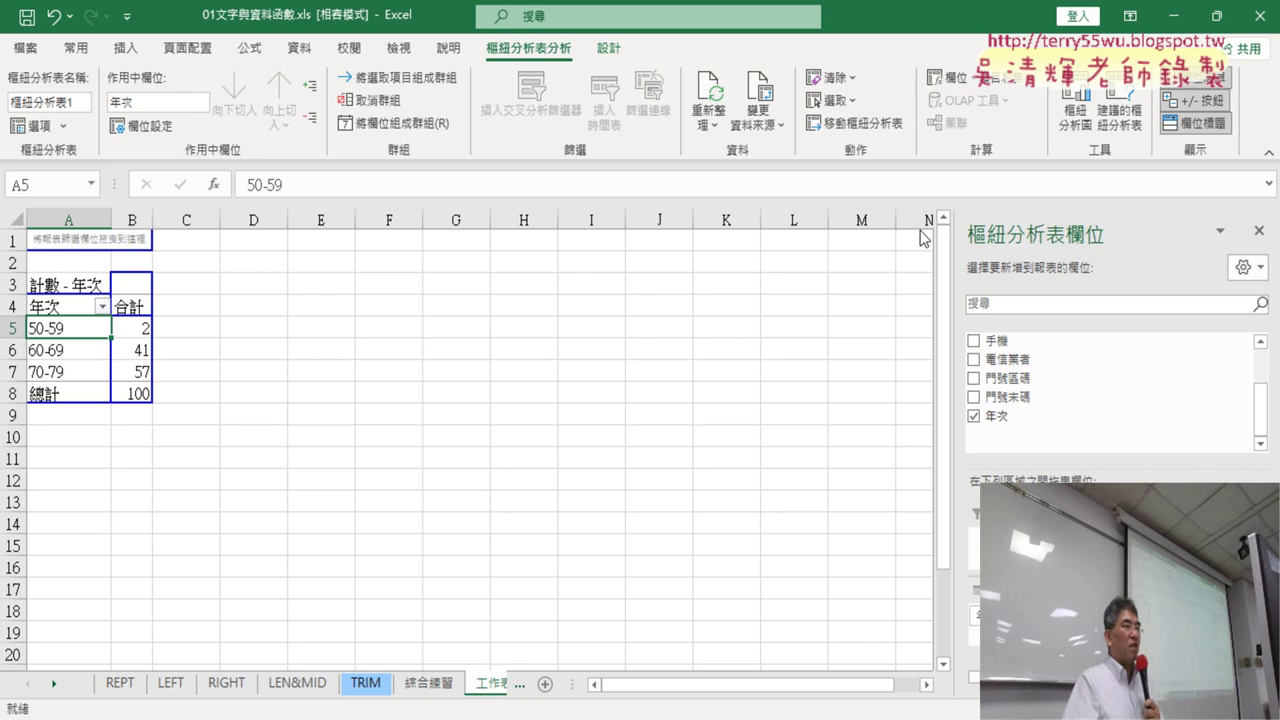
# Step: Insert a clustered column pivot chart and resize it narrower and taller beside the pivot table
pyautogui.click(1078, 112)
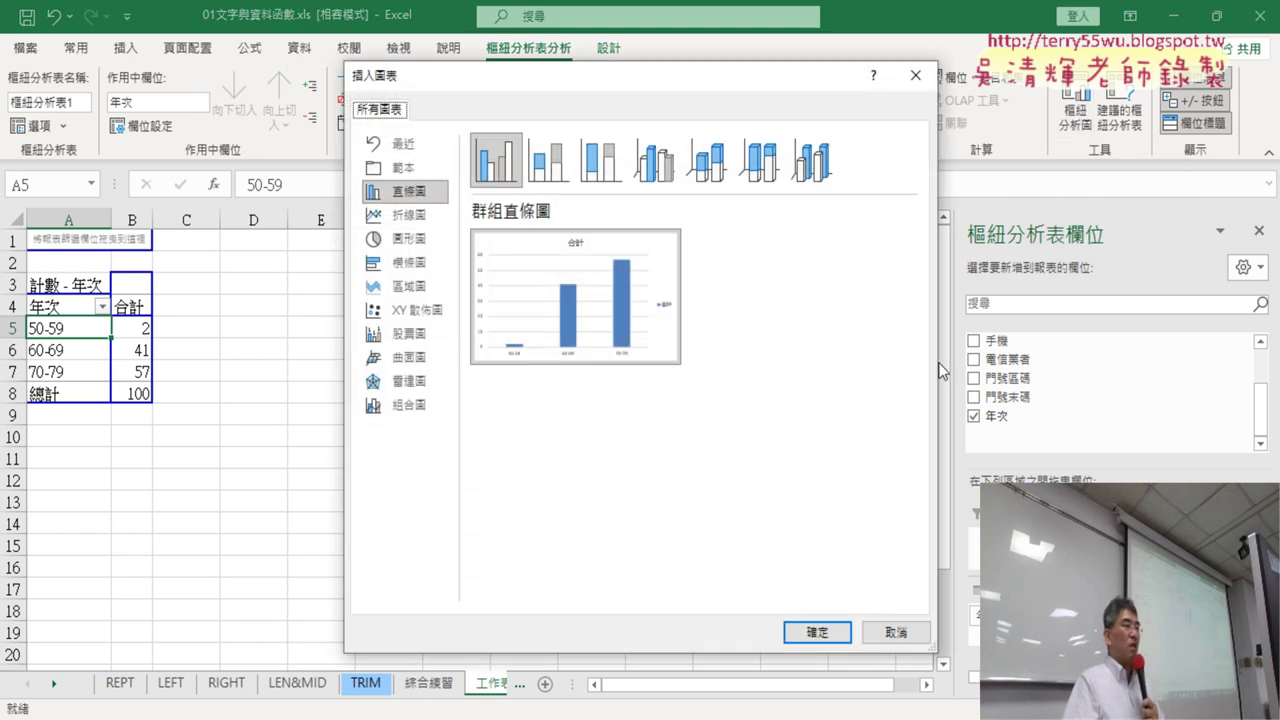
pyautogui.click(817, 633)
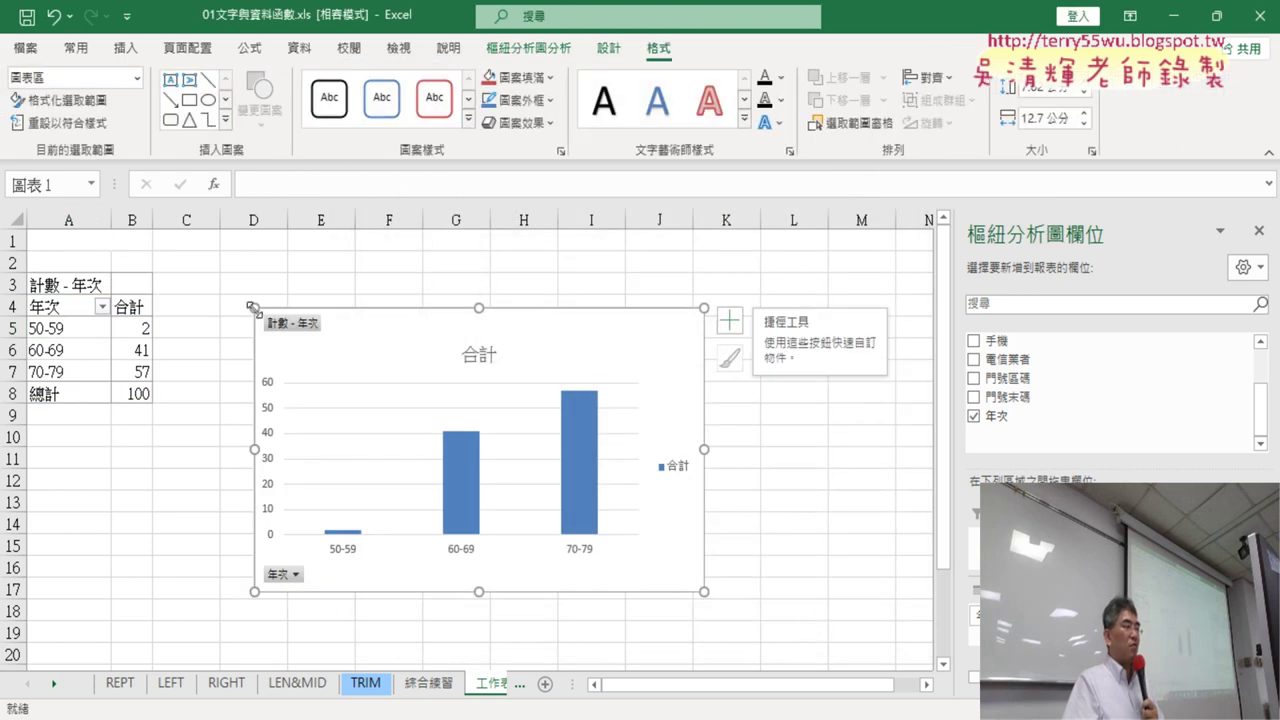
pyautogui.moveTo(252, 308); pyautogui.dragTo(165, 245)
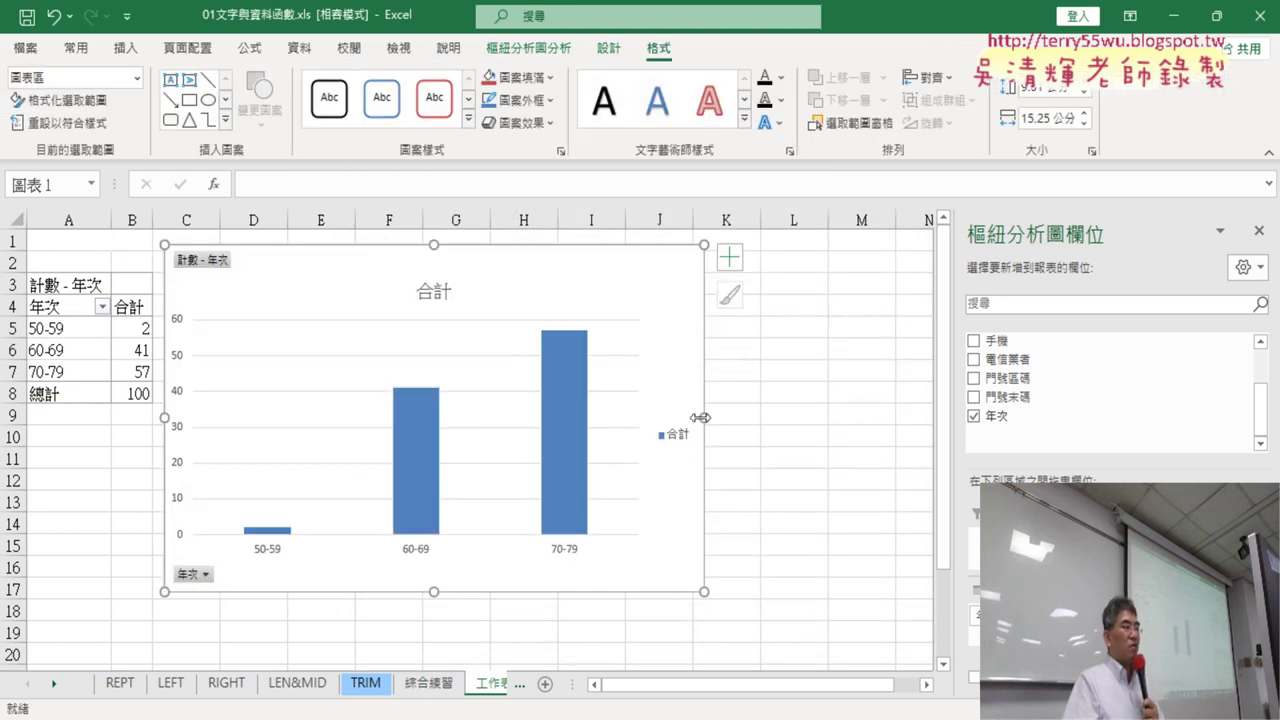
pyautogui.moveTo(703, 417); pyautogui.dragTo(502, 417)
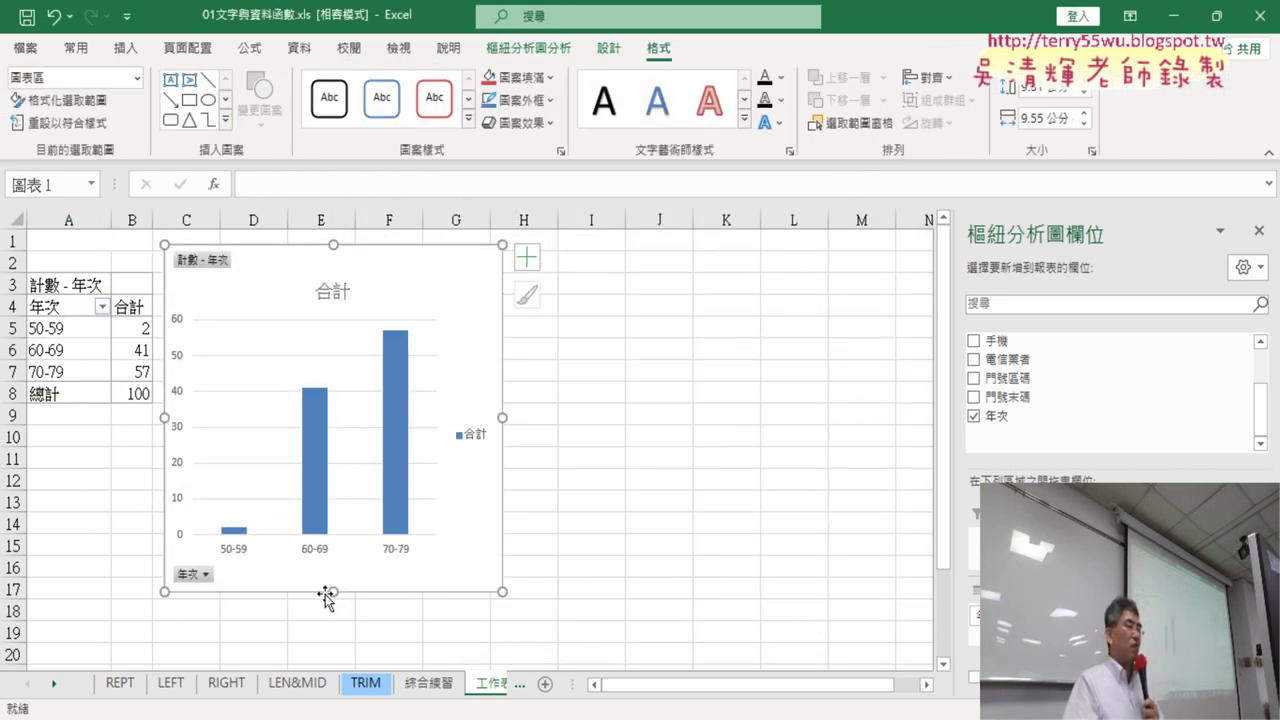
pyautogui.moveTo(330, 592); pyautogui.dragTo(333, 649)
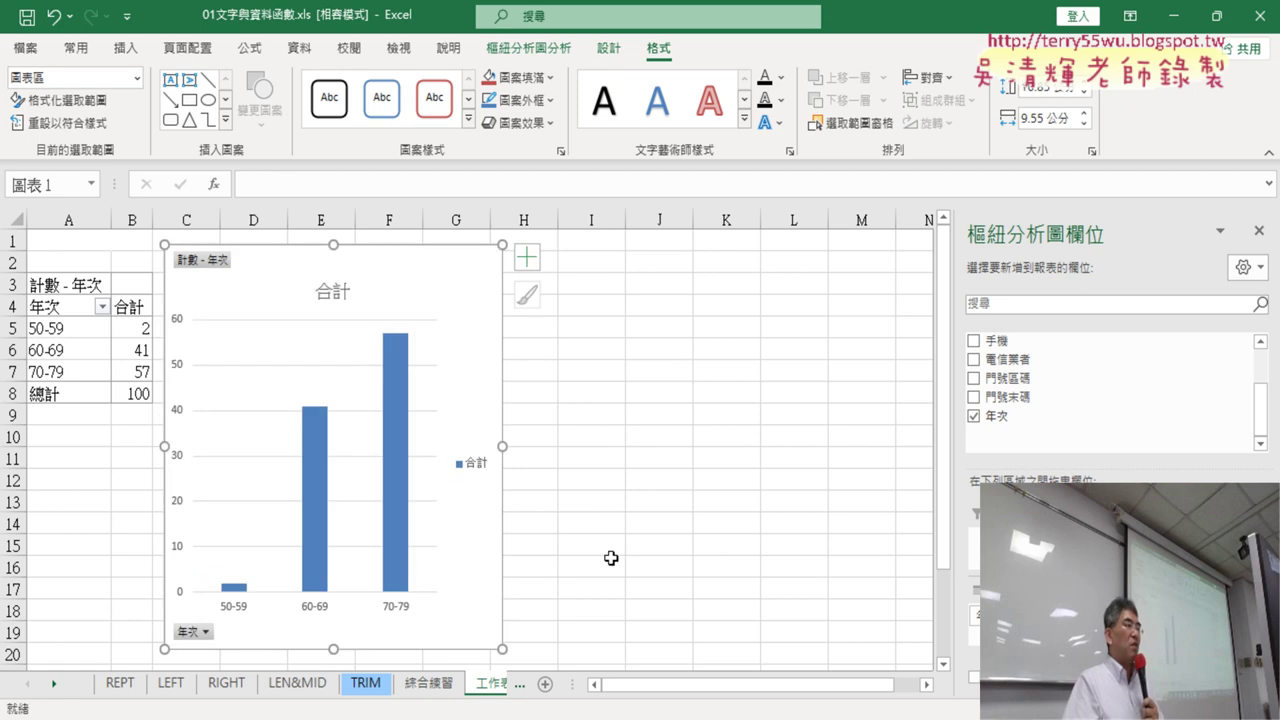
pyautogui.click(618, 517)
pyautogui.click(72, 346)
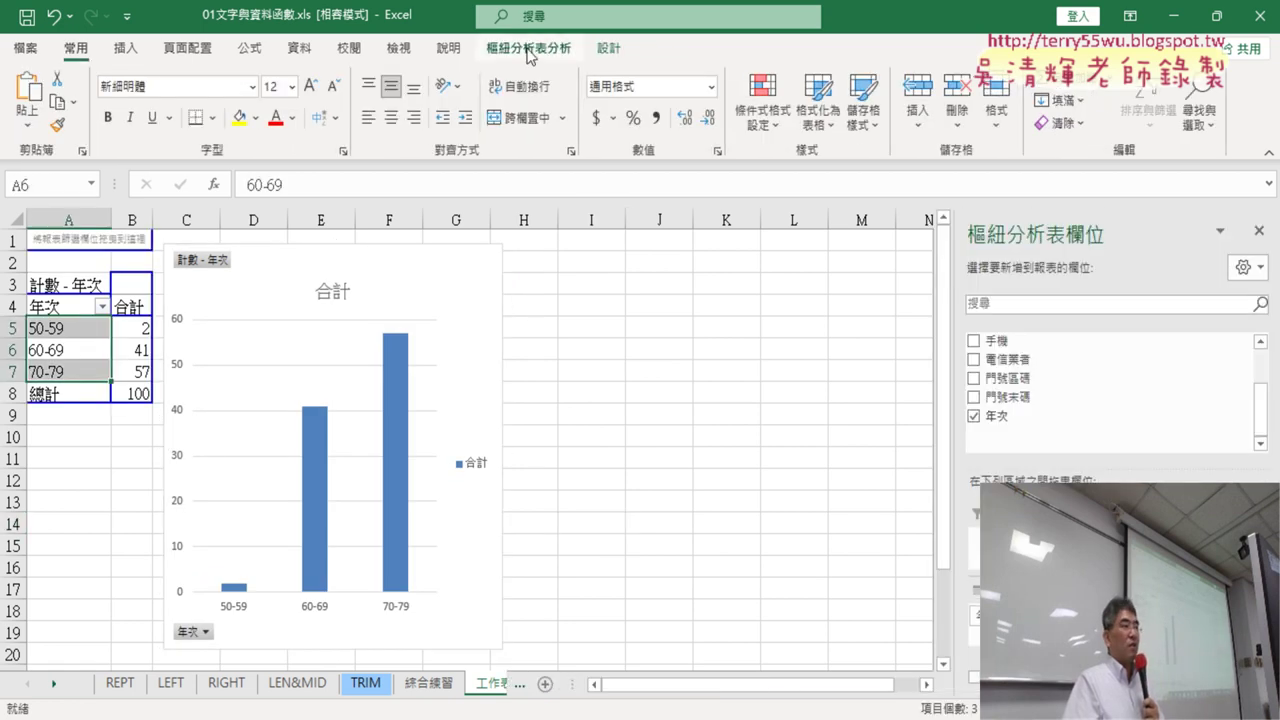
pyautogui.click(521, 50)
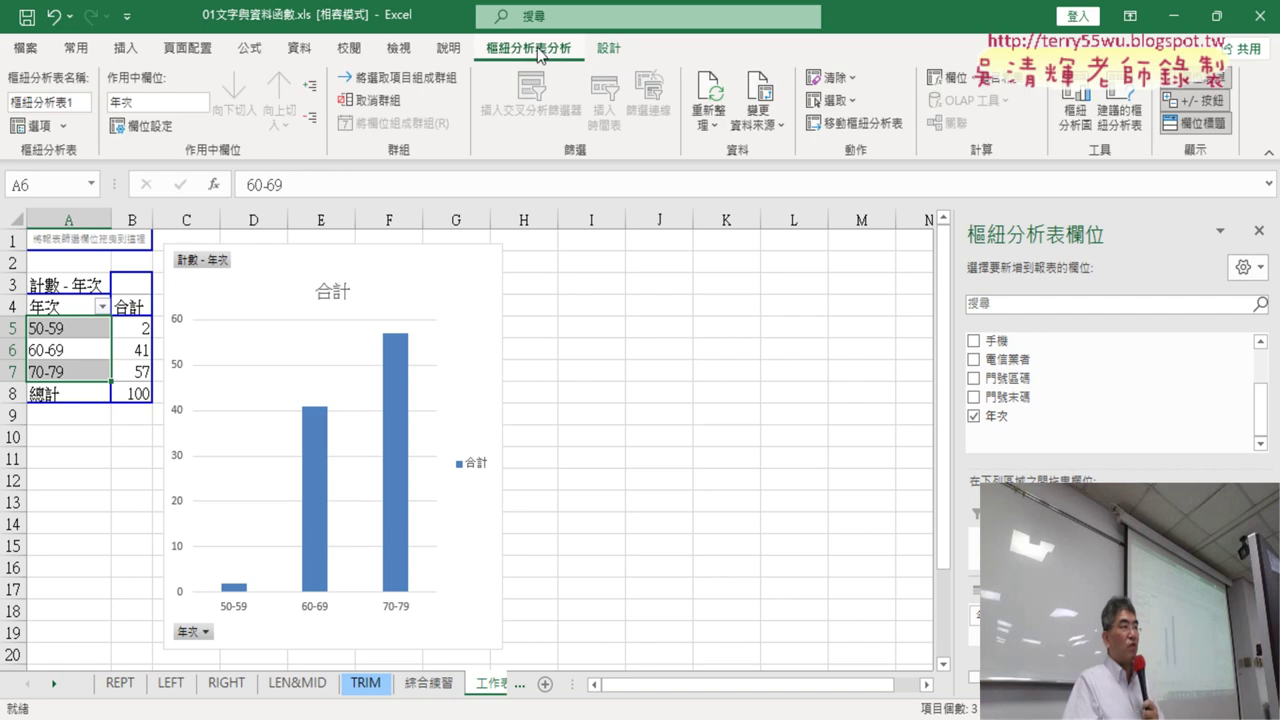
# Step: Insert a second pivot chart as a pie chart of the 年次 bands
pyautogui.click(1071, 108)
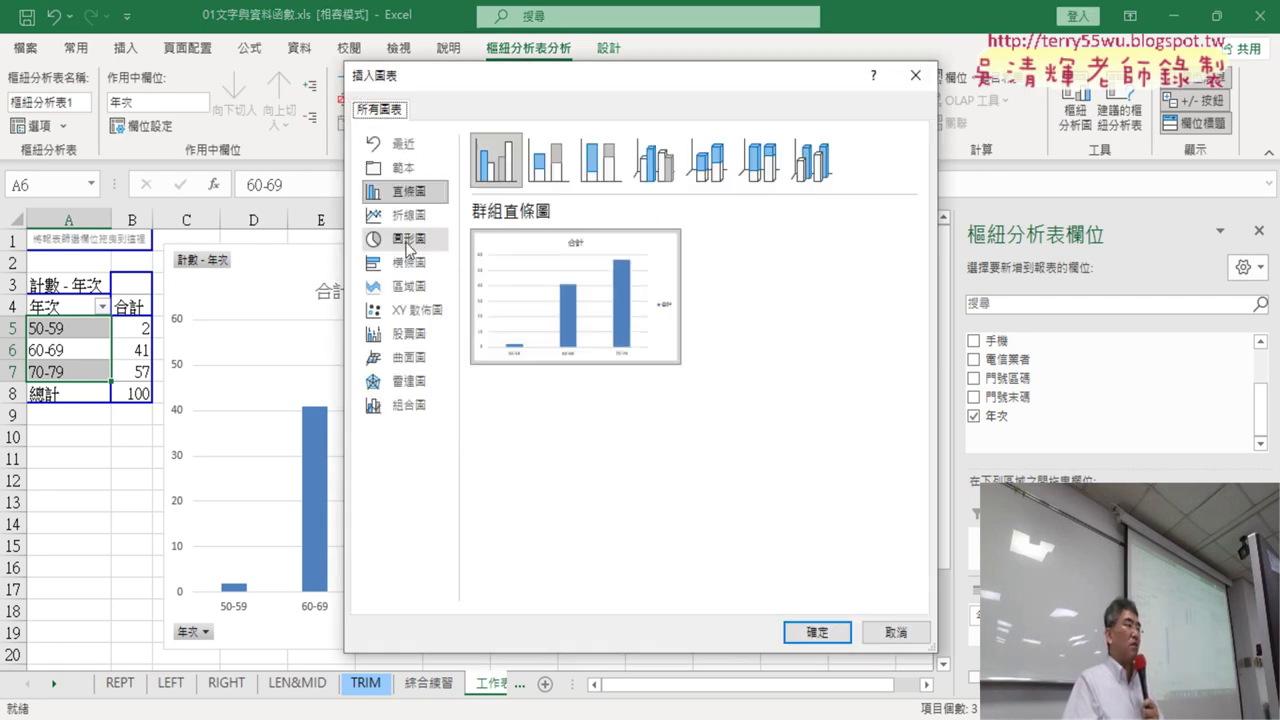
pyautogui.click(409, 245)
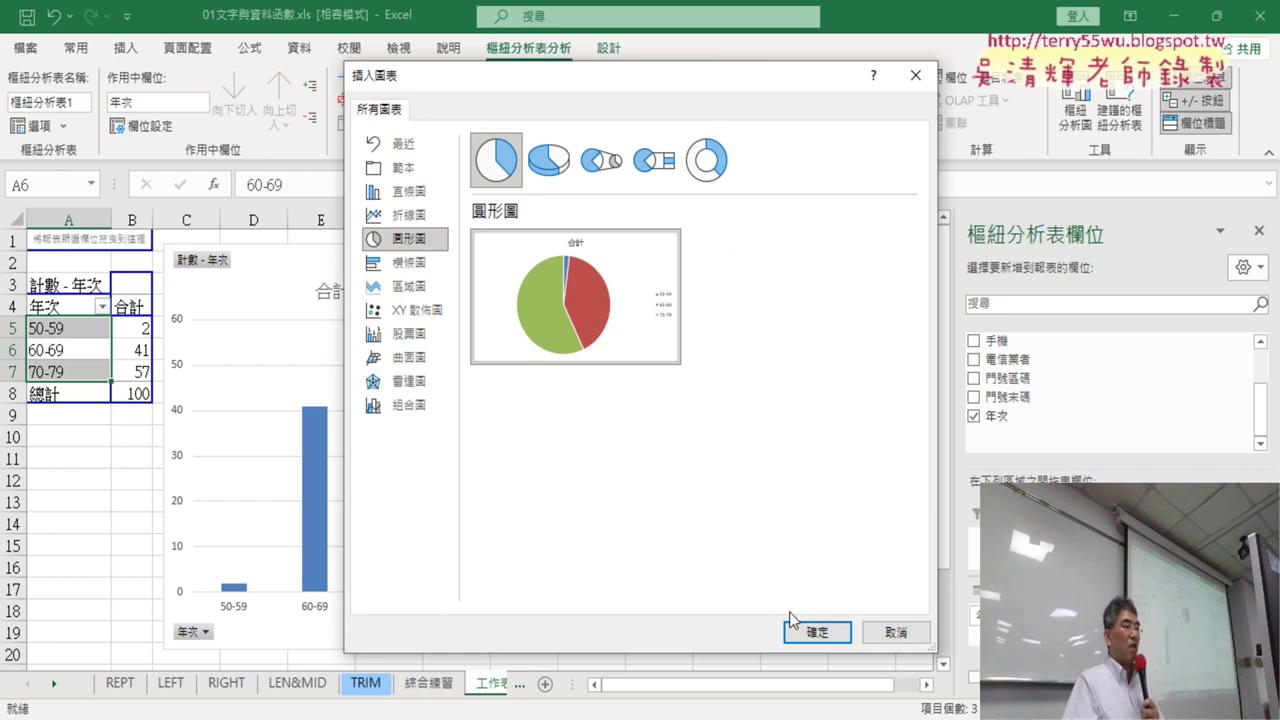
pyautogui.click(817, 637)
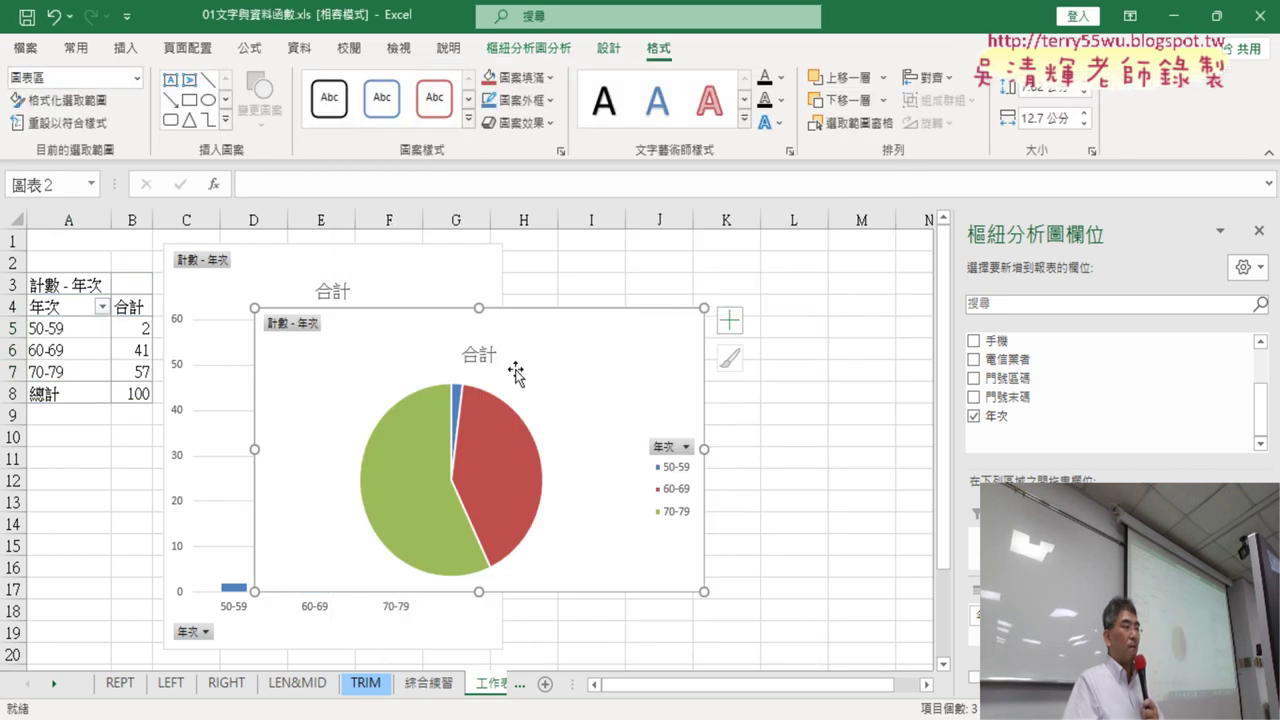
# Step: Move the pie chart beside the column chart and resize it taller and slightly wider
pyautogui.moveTo(517, 371); pyautogui.dragTo(743, 289)
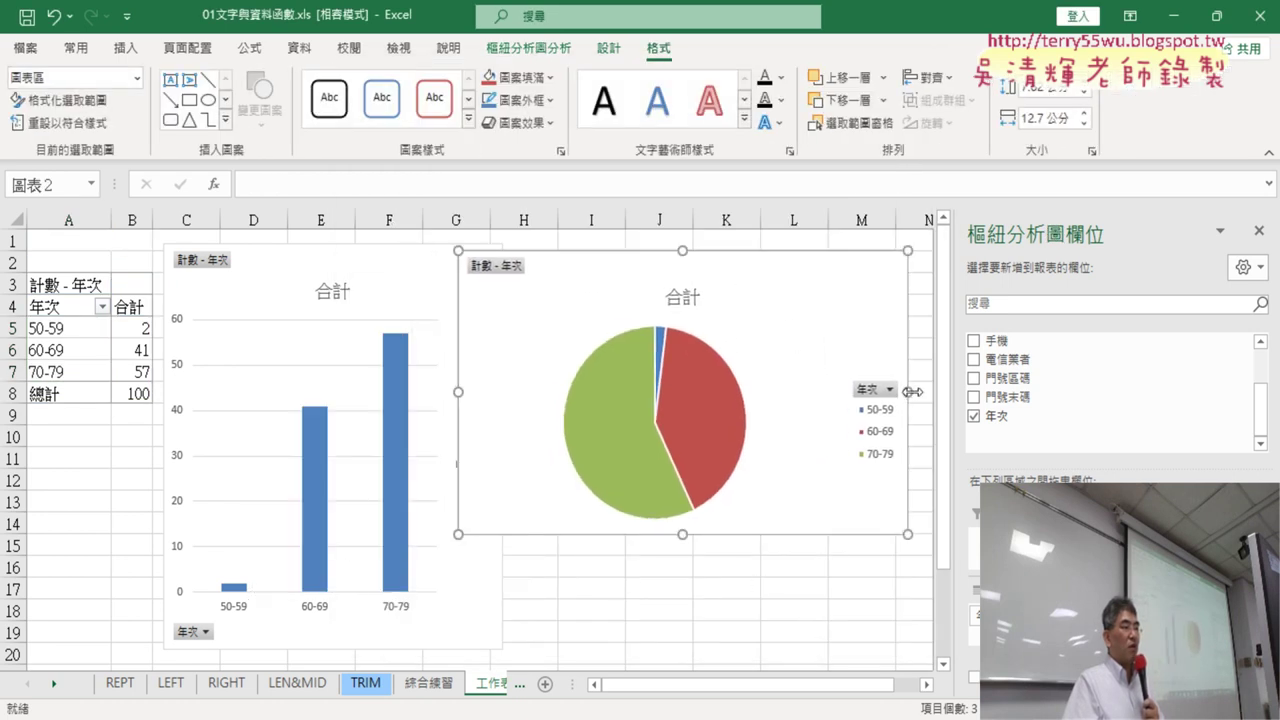
pyautogui.moveTo(907, 391); pyautogui.dragTo(782, 391)
pyautogui.moveTo(717, 306); pyautogui.dragTo(771, 303)
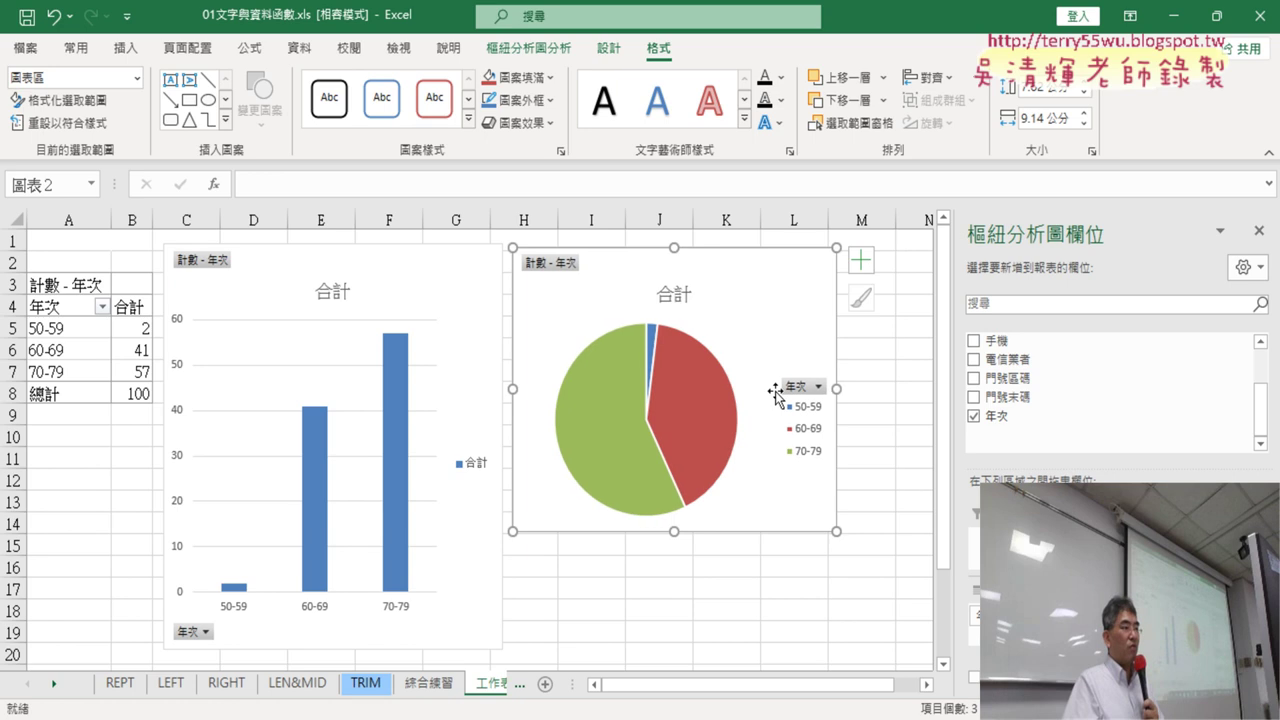
pyautogui.moveTo(675, 532); pyautogui.dragTo(677, 645)
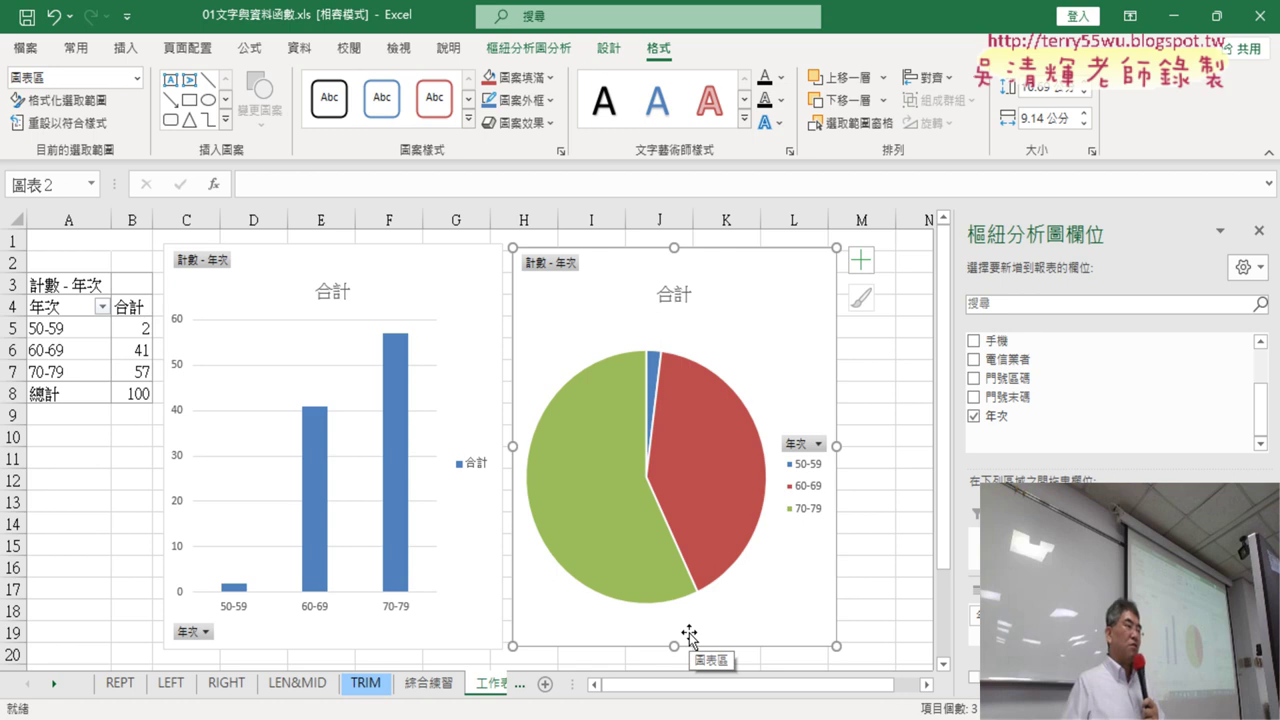
pyautogui.moveTo(836, 446); pyautogui.dragTo(866, 446)
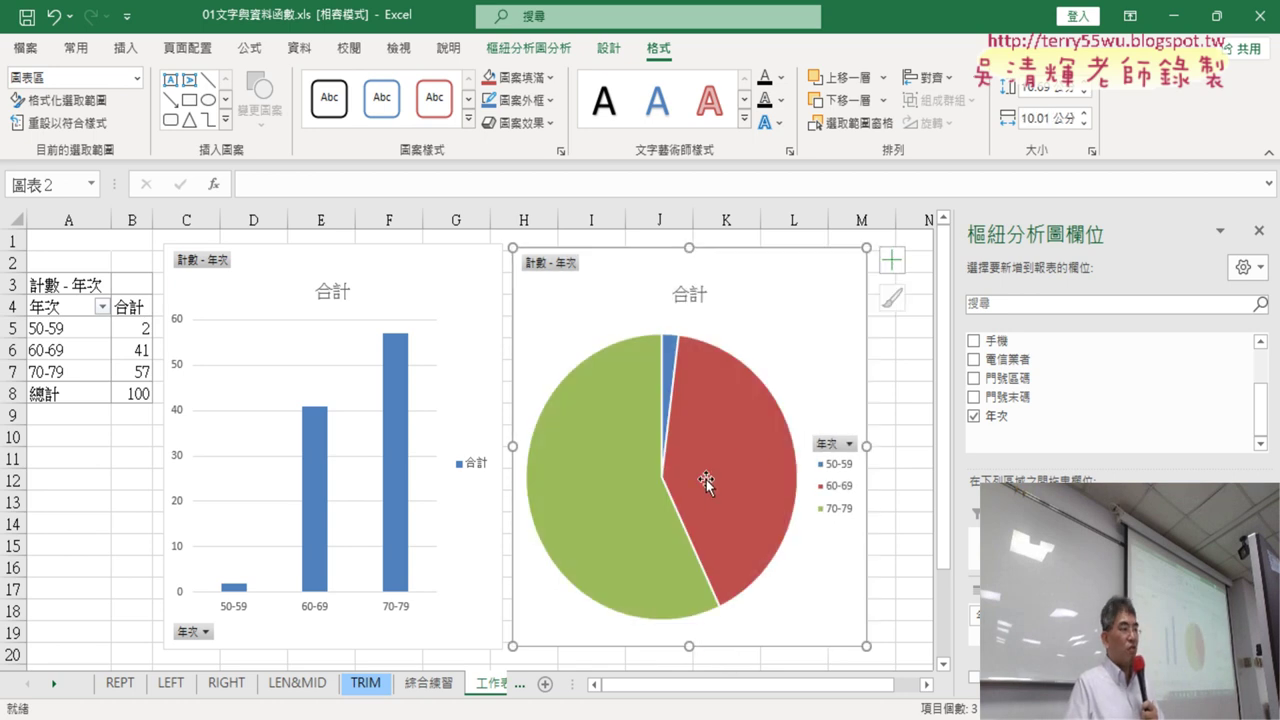
pyautogui.moveTo(580, 416)
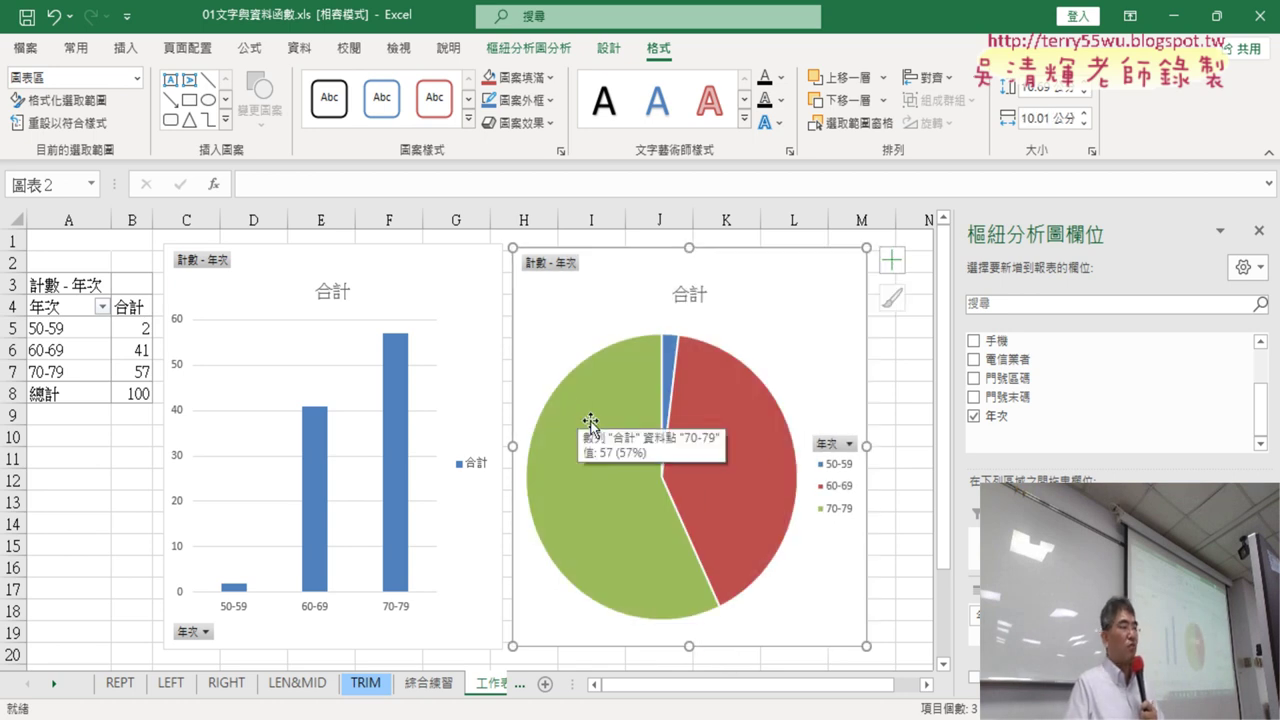
# Step: Add data labels to the pie chart's slices
pyautogui.rightClick(621, 387)
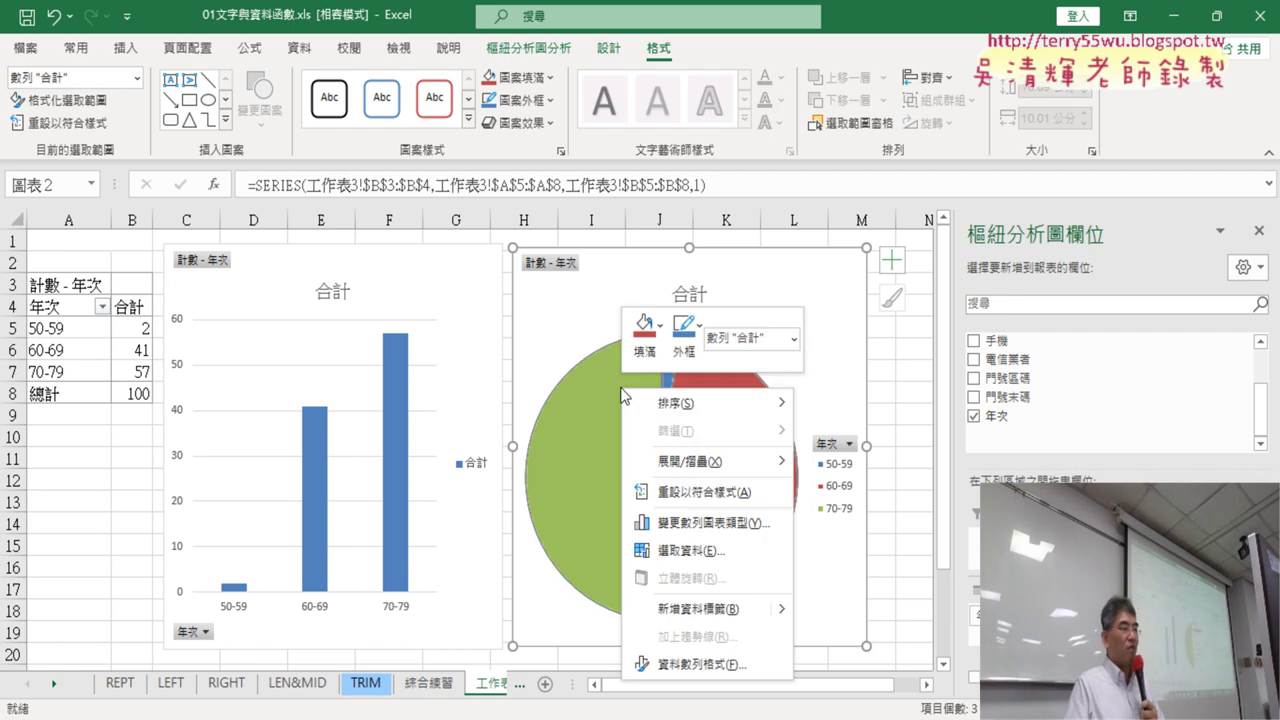
pyautogui.moveTo(770, 616)
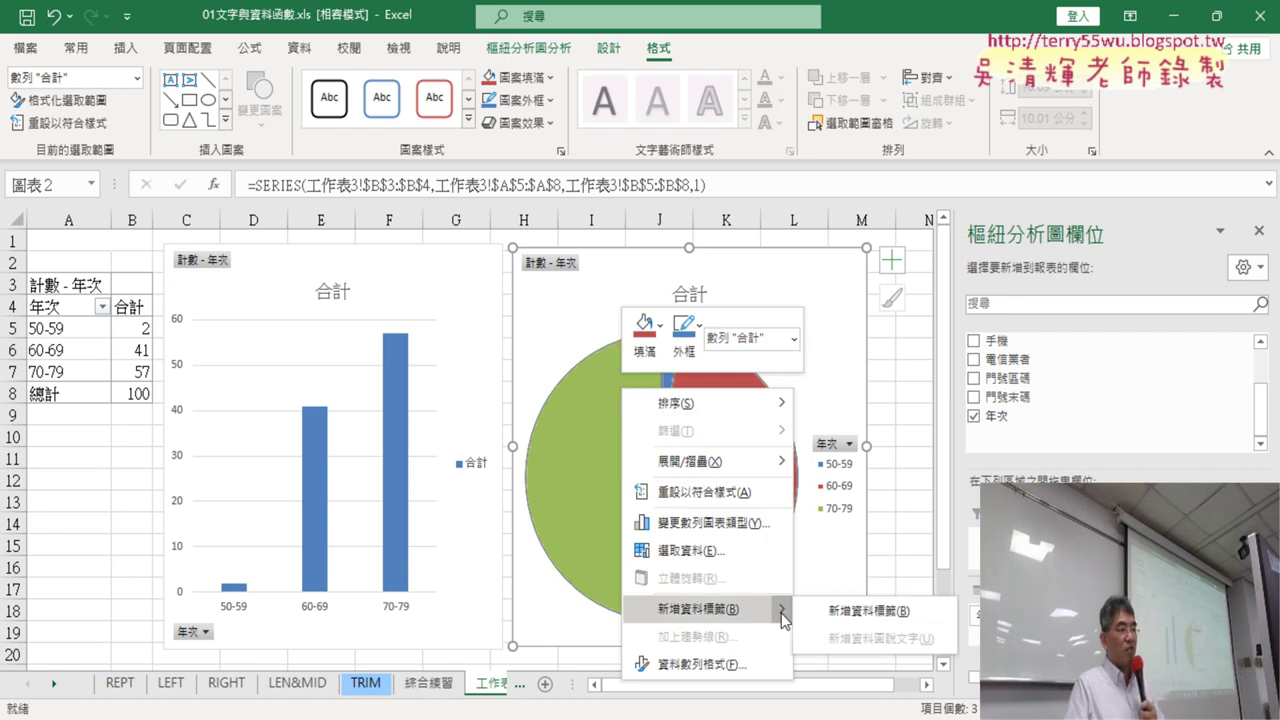
pyautogui.click(830, 612)
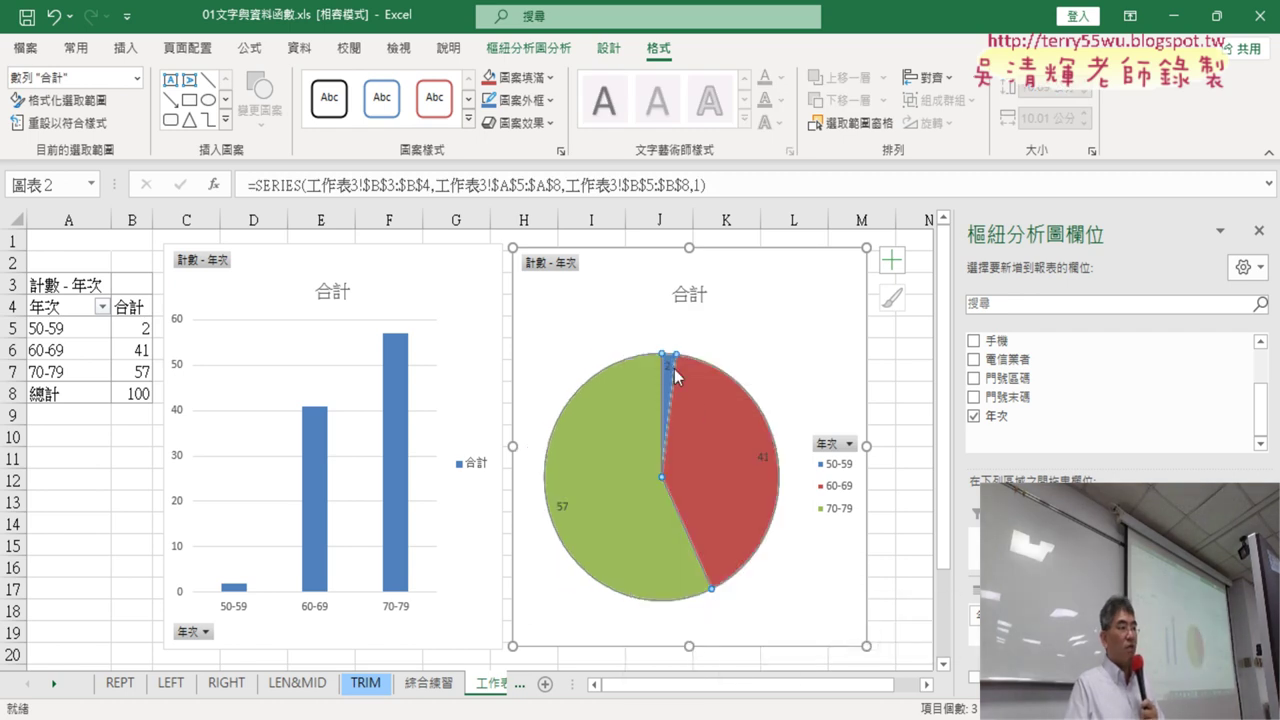
# Step: Make the pie labels show category names 50-59, 60-69, 70-79 instead of counts
pyautogui.moveTo(586, 496)
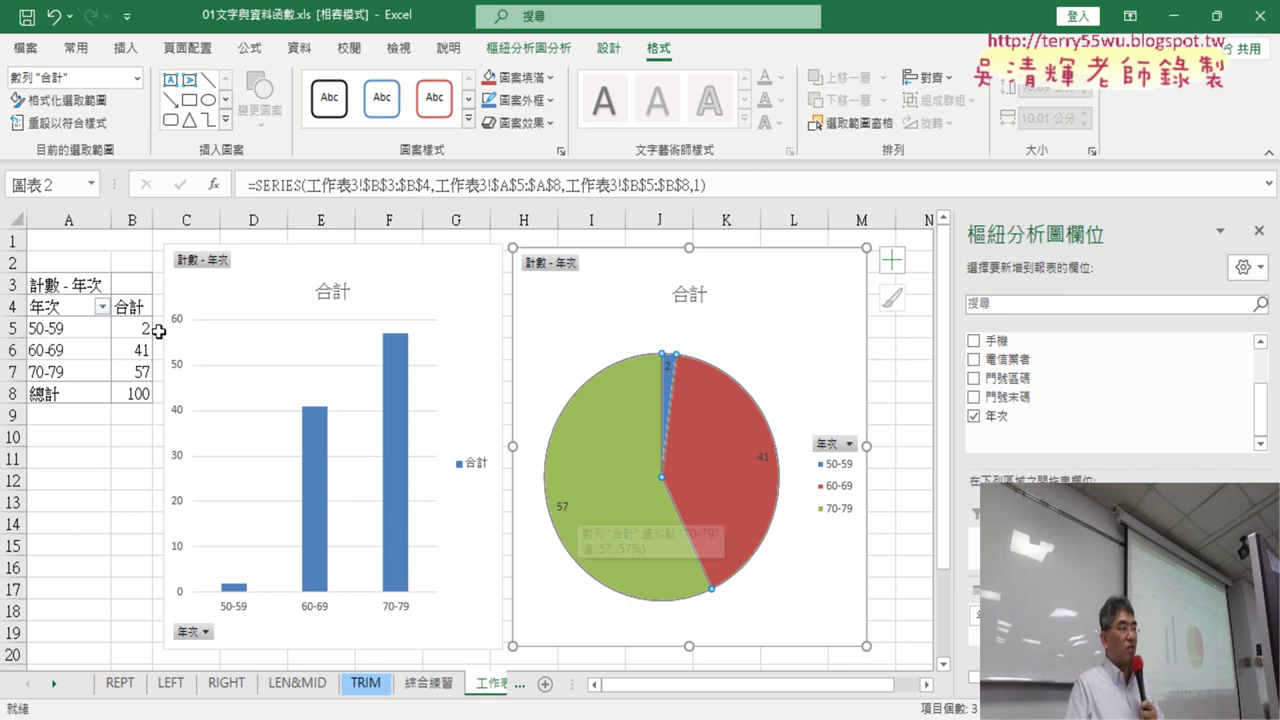
pyautogui.click(560, 507)
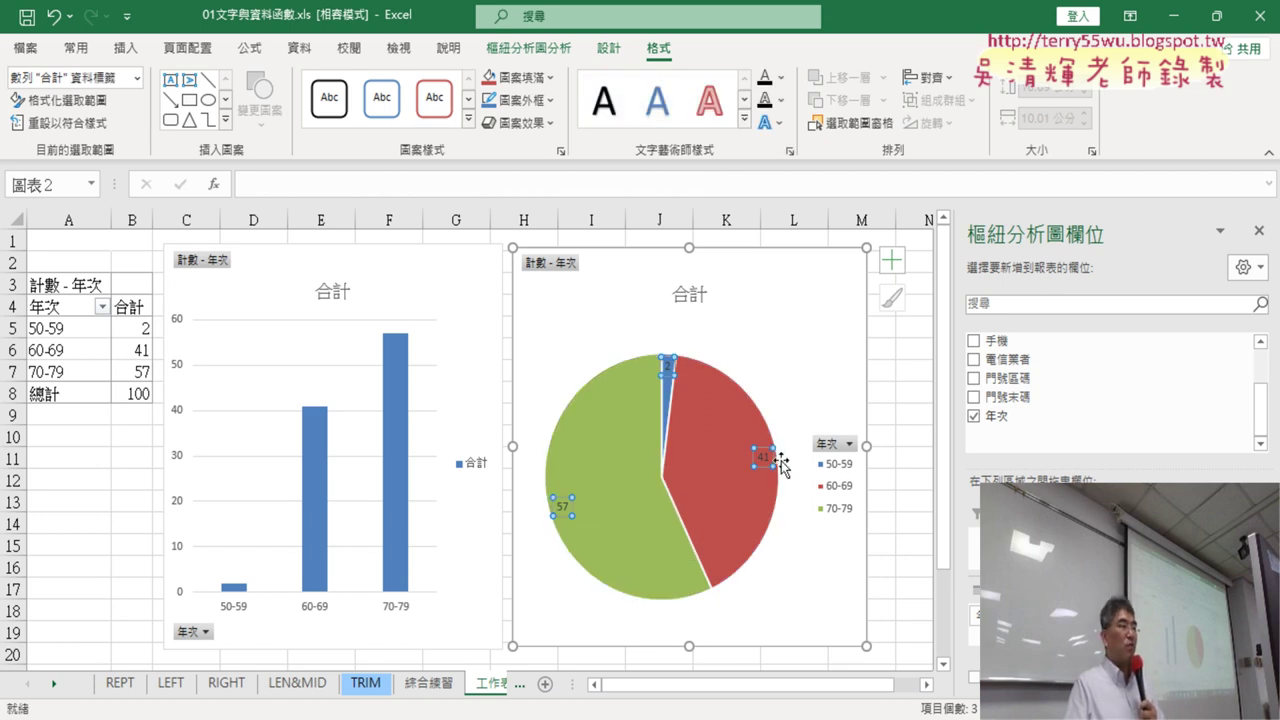
pyautogui.rightClick(563, 507)
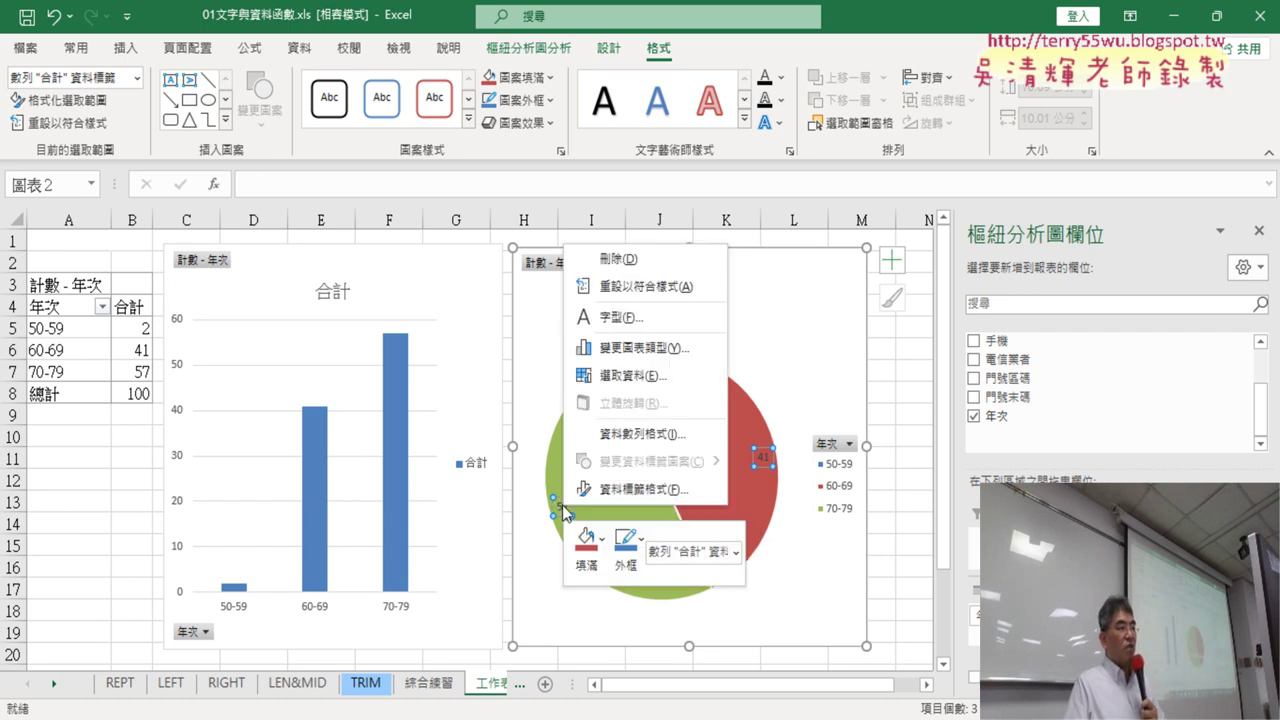
pyautogui.click(644, 490)
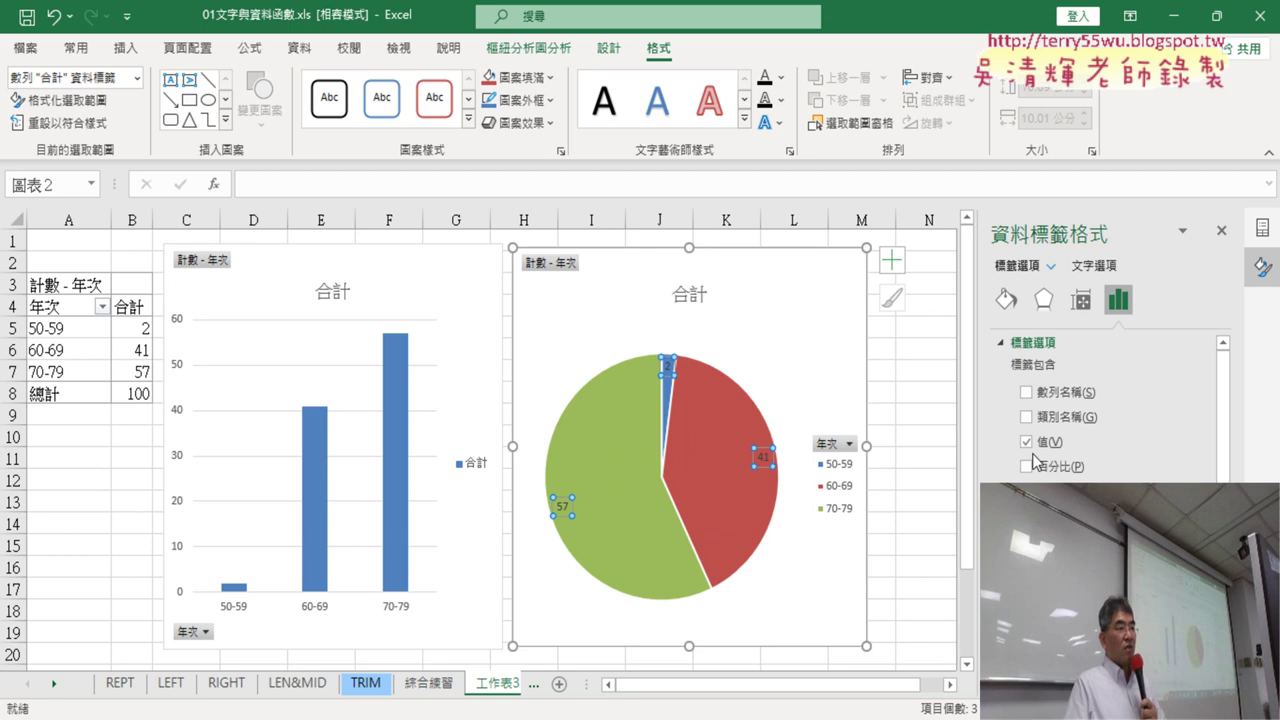
pyautogui.click(1026, 417)
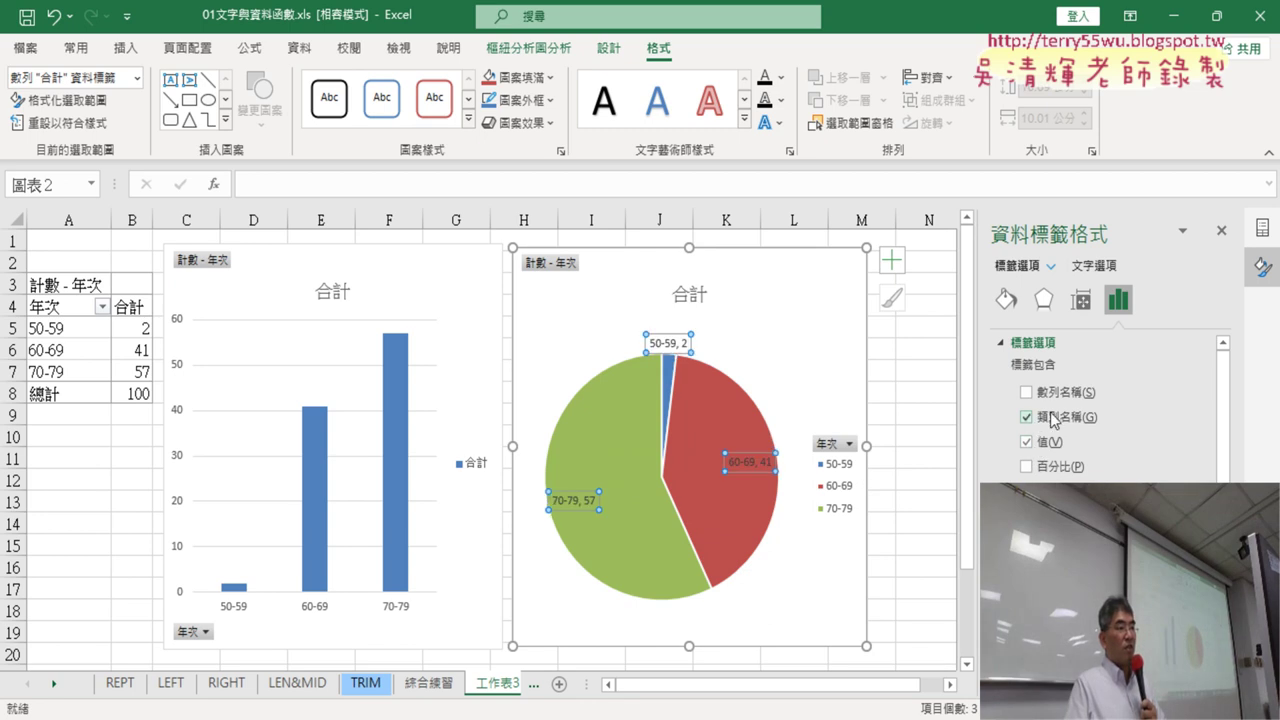
pyautogui.click(1027, 442)
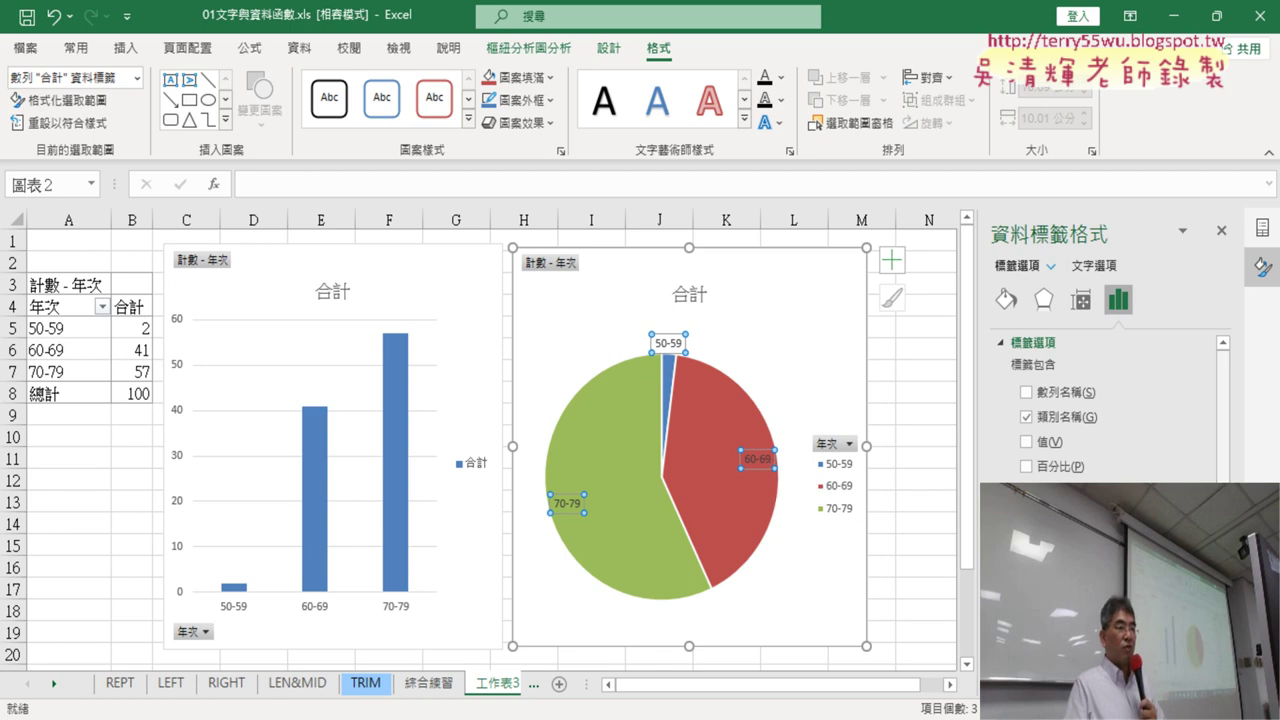
pyautogui.scroll(-1, 1100, 420)
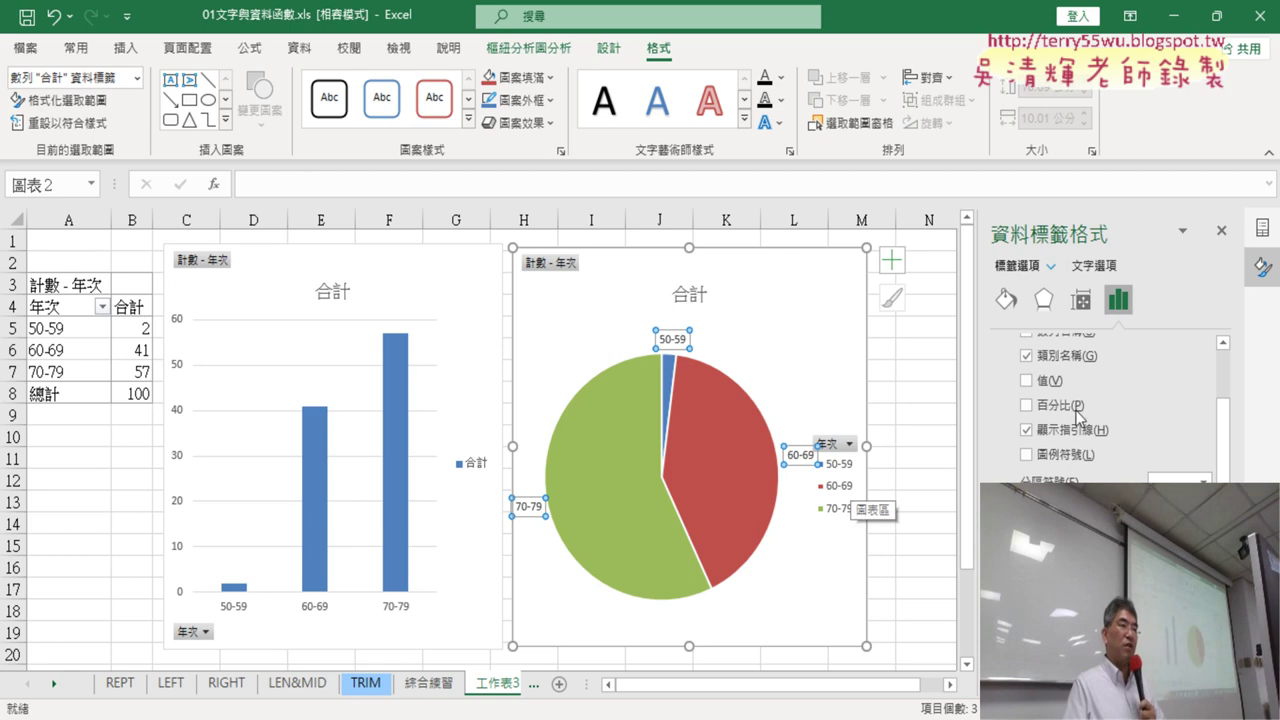
pyautogui.click(1221, 231)
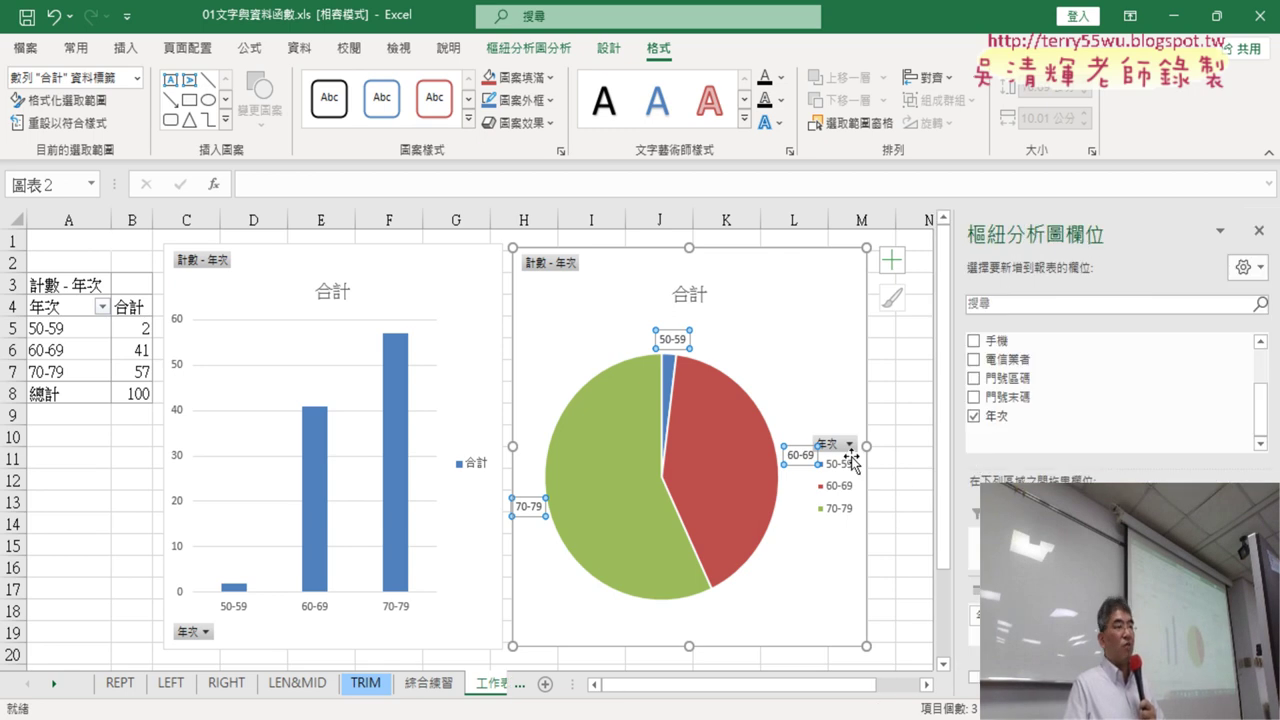
# Step: Delete the pie chart's legend, widen the tab area and open the 綜合練習 (TEXT) sheet
pyautogui.click(841, 494)
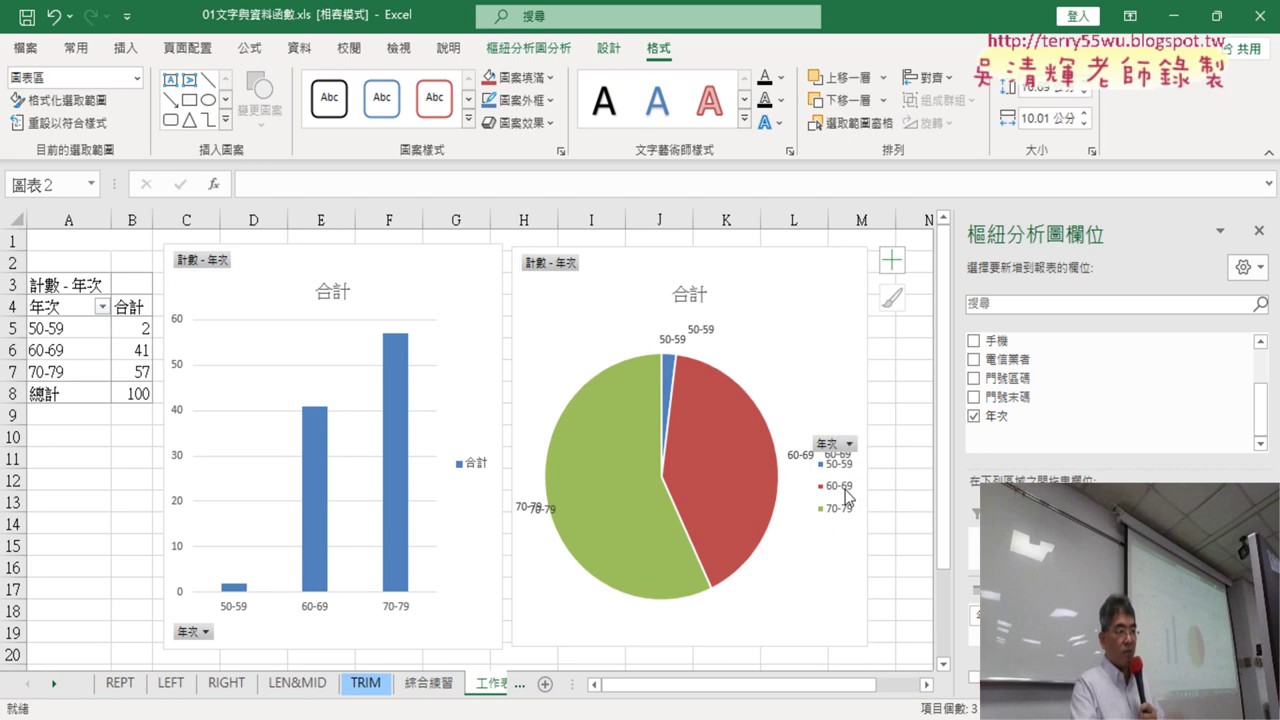
pyautogui.press('Delete')
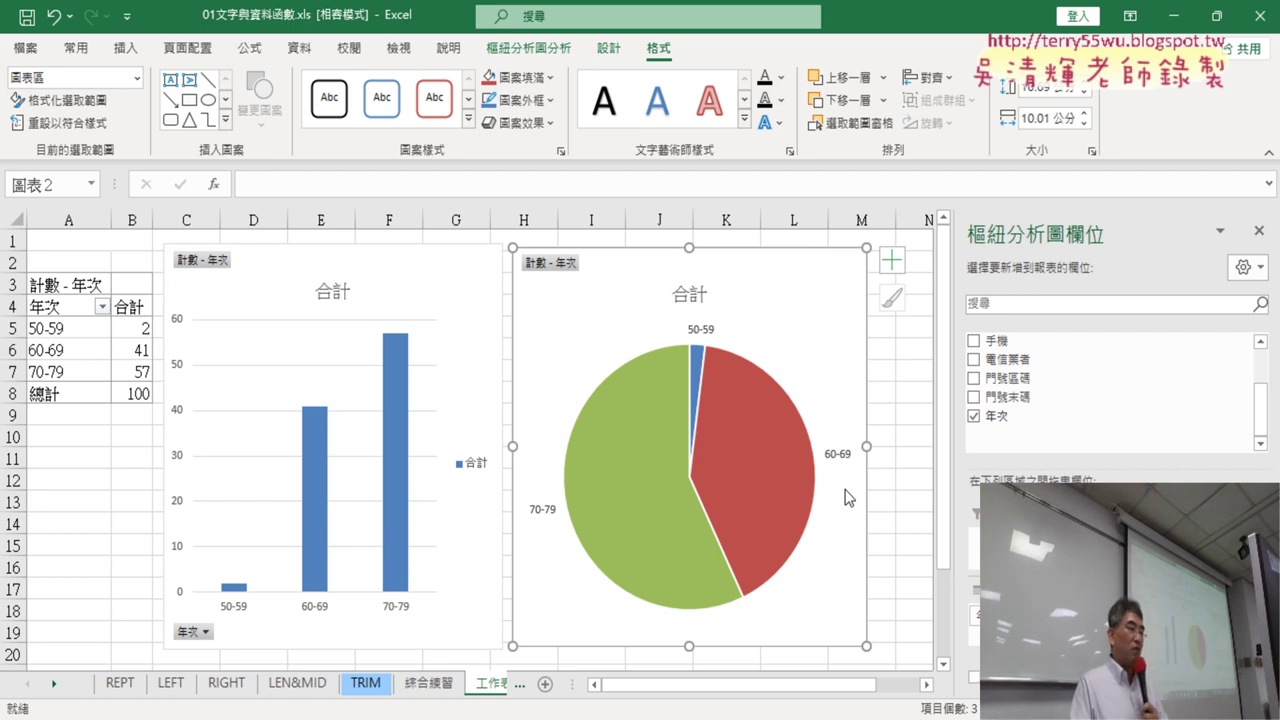
pyautogui.moveTo(584, 686); pyautogui.dragTo(673, 686)
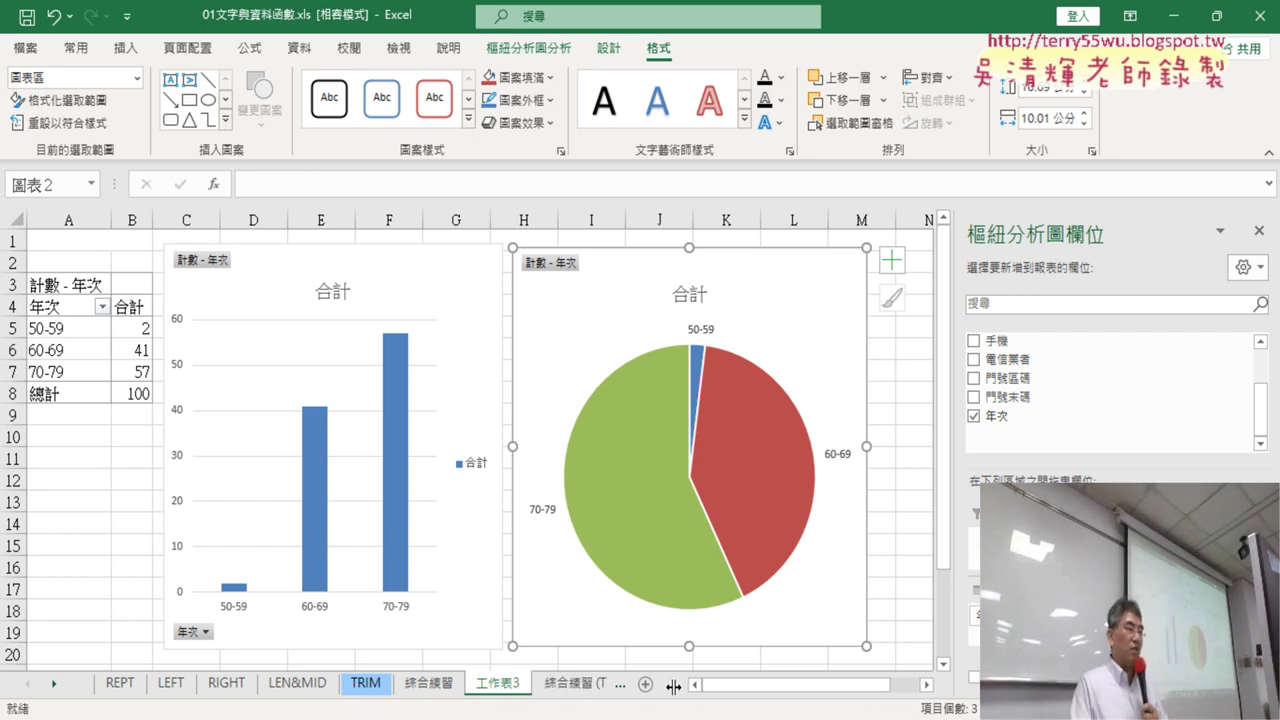
pyautogui.click(570, 688)
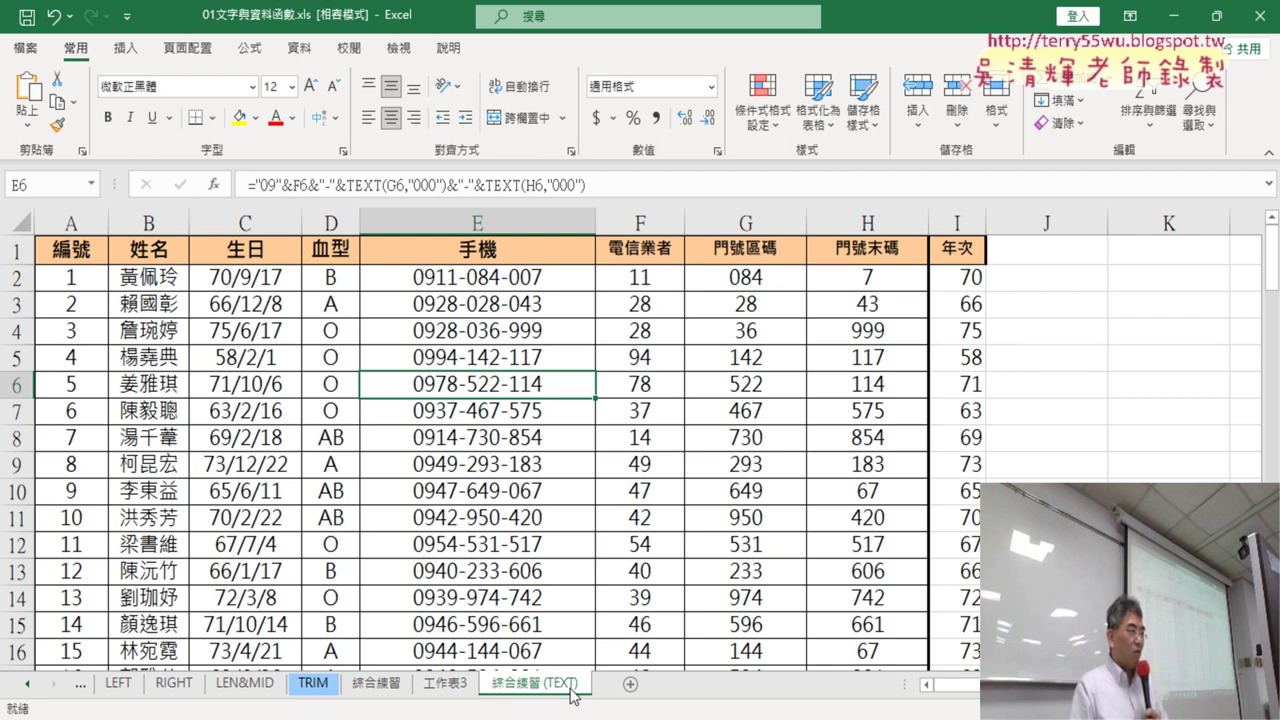
# Step: Switch between 工作表3 and 綜合練習 (TEXT), ending on 工作表3 with the pivot charts
pyautogui.click(459, 688)
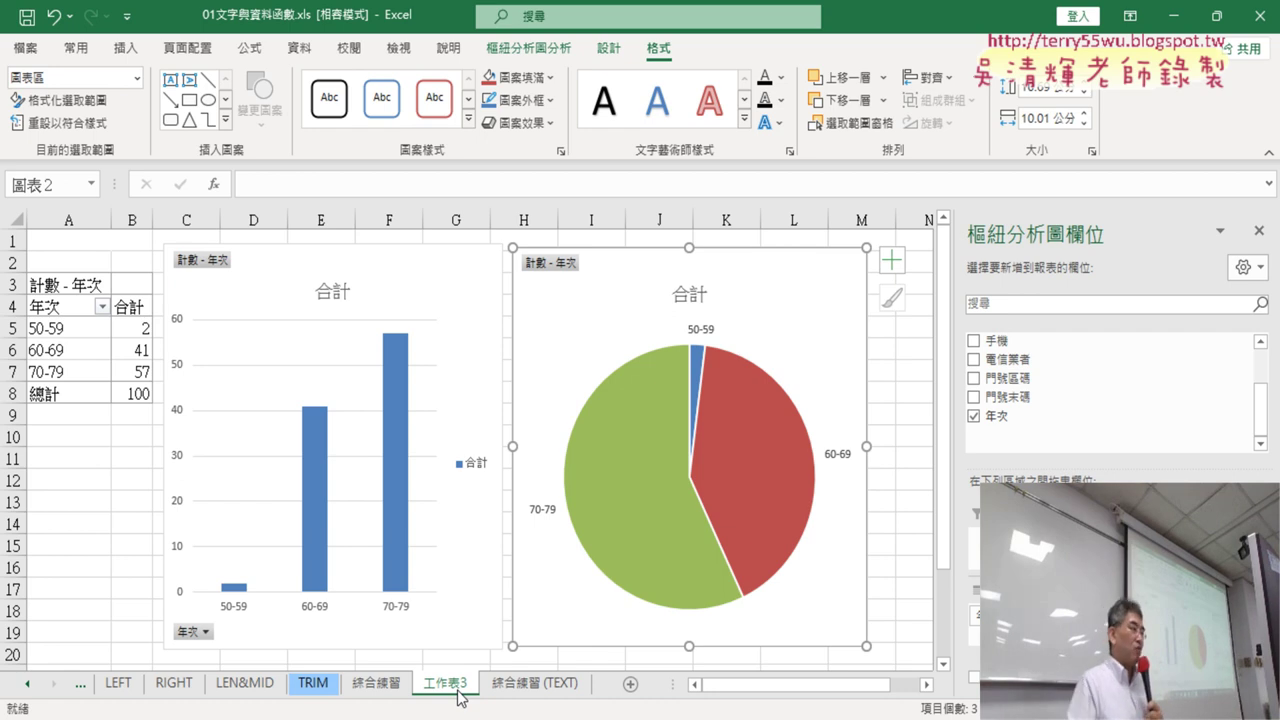
pyautogui.click(530, 697)
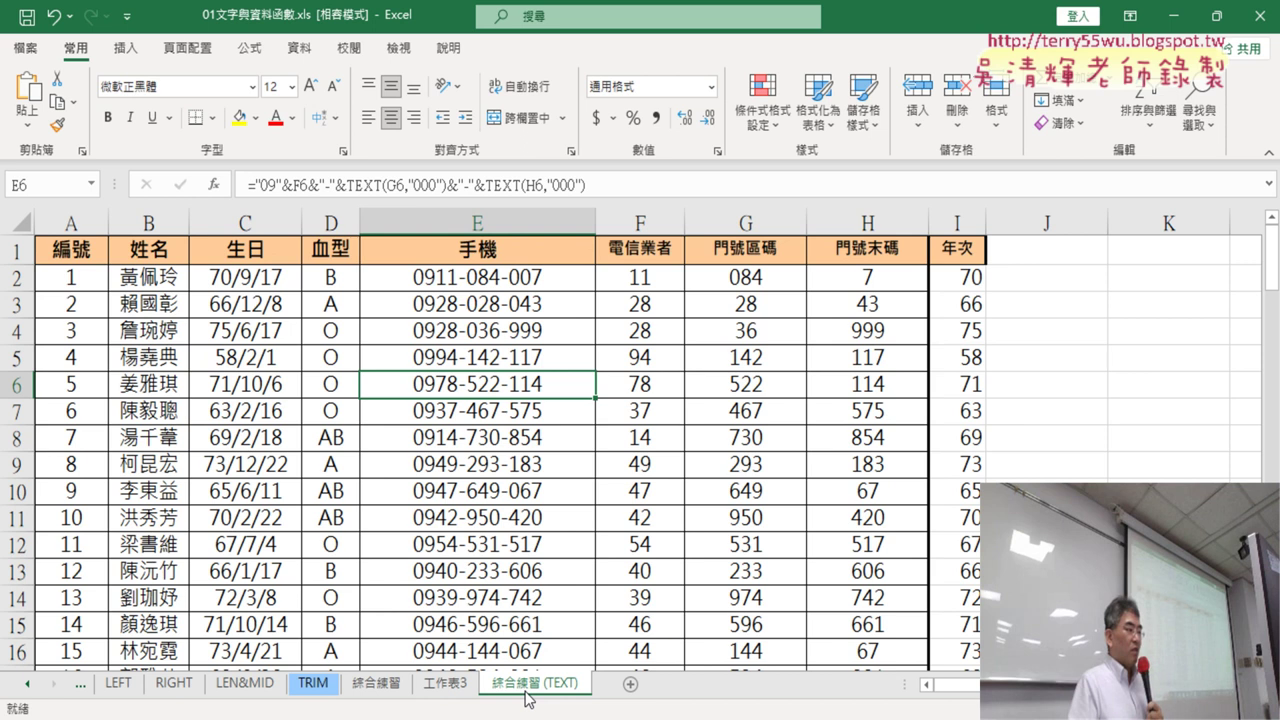
pyautogui.click(447, 690)
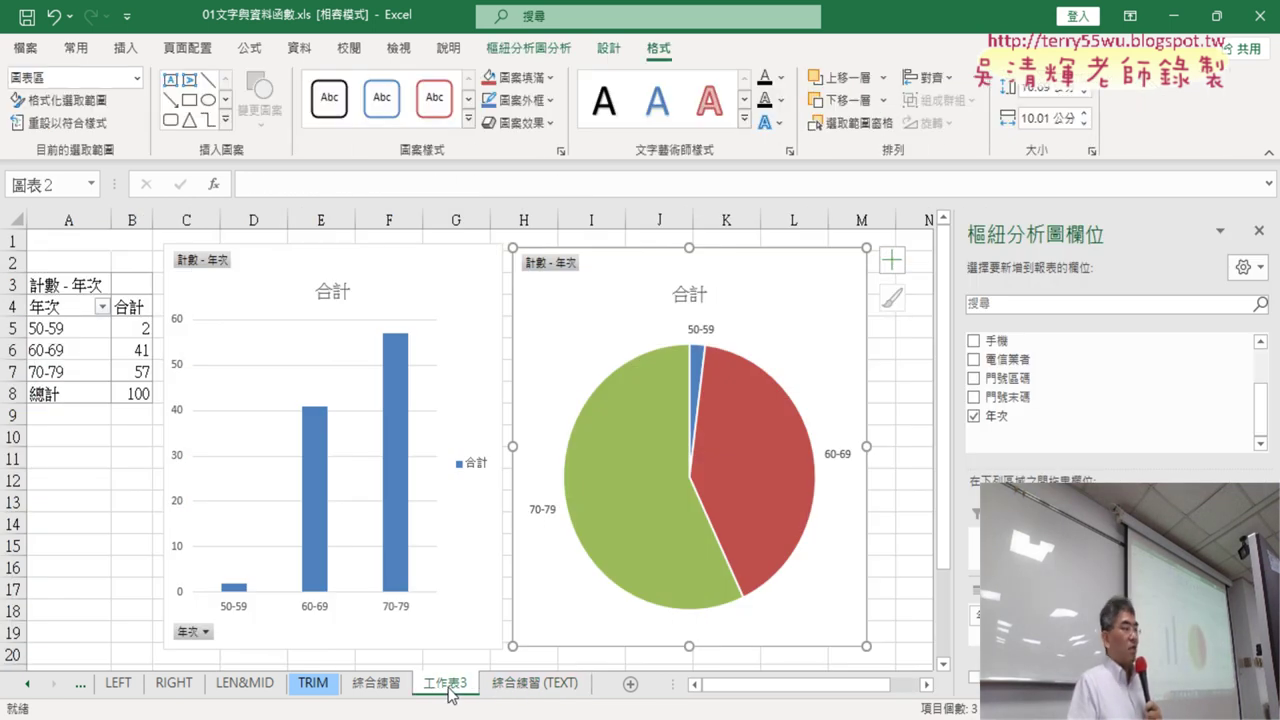
# Step: Rename sheet 工作表3 to 樞紐分析, then go to the 綜合練習 (TEXT) sheet
pyautogui.doubleClick(447, 686)
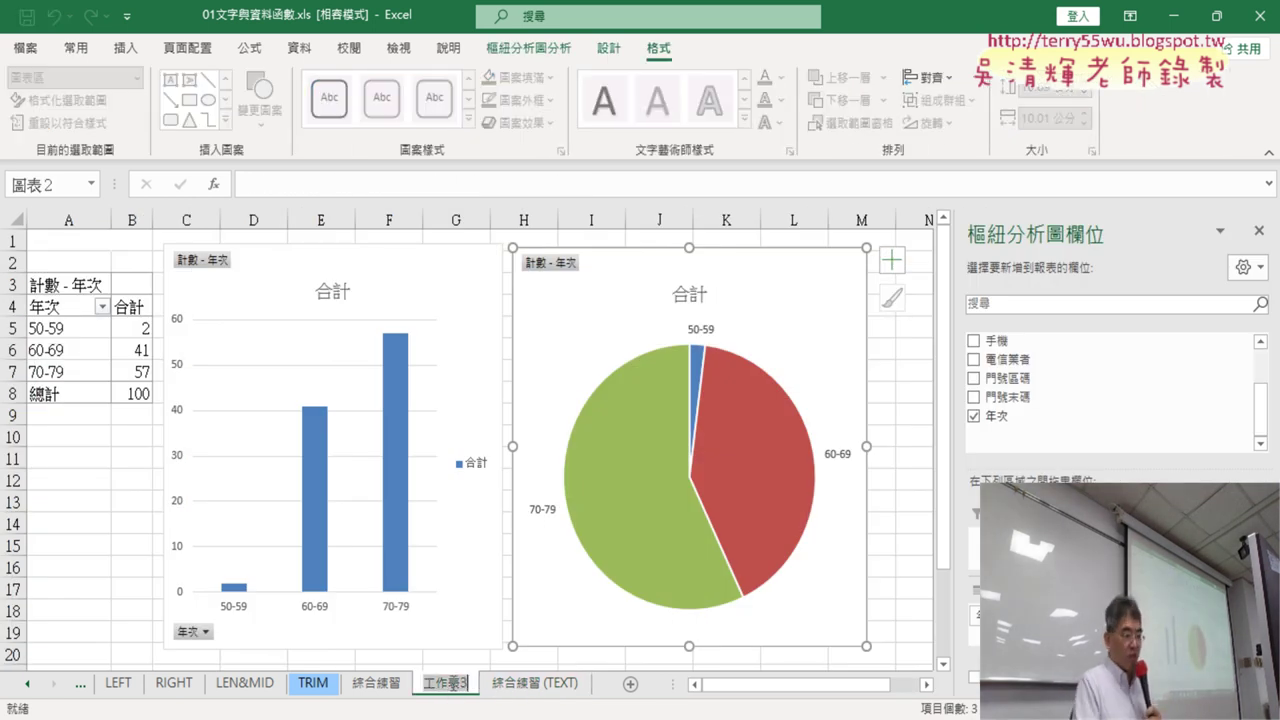
pyautogui.write('圖')
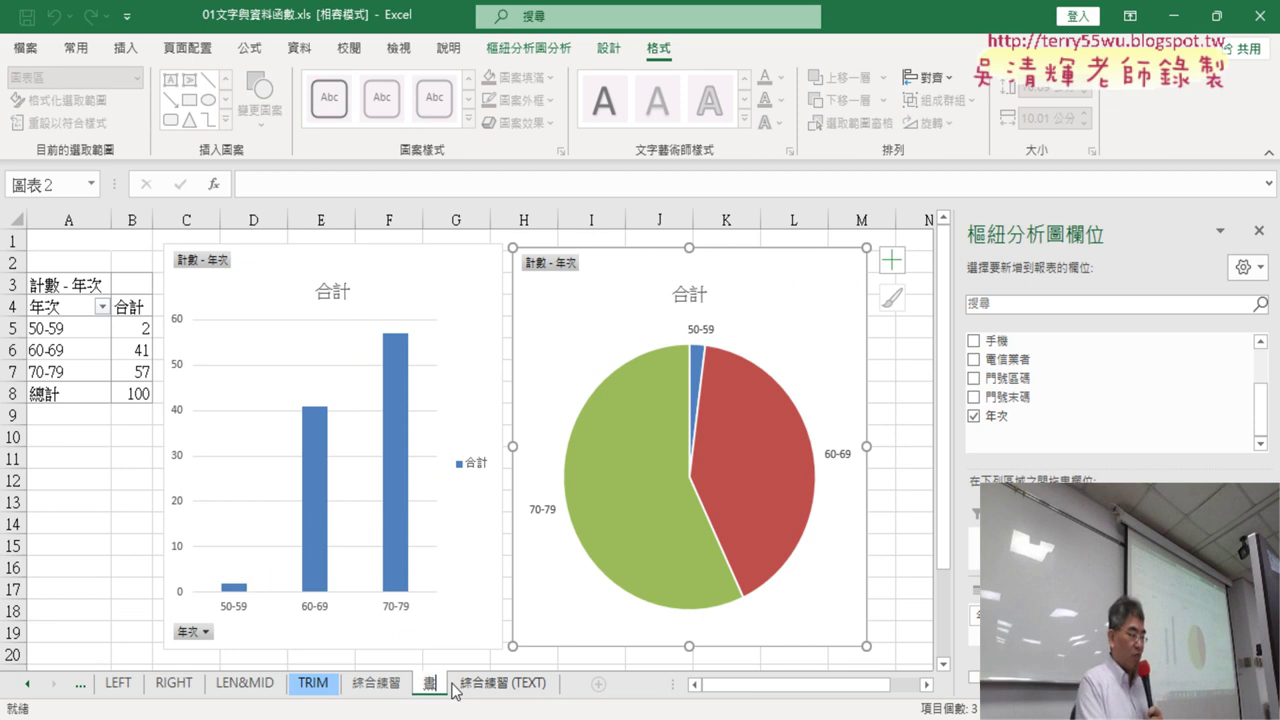
pyautogui.write('紐')
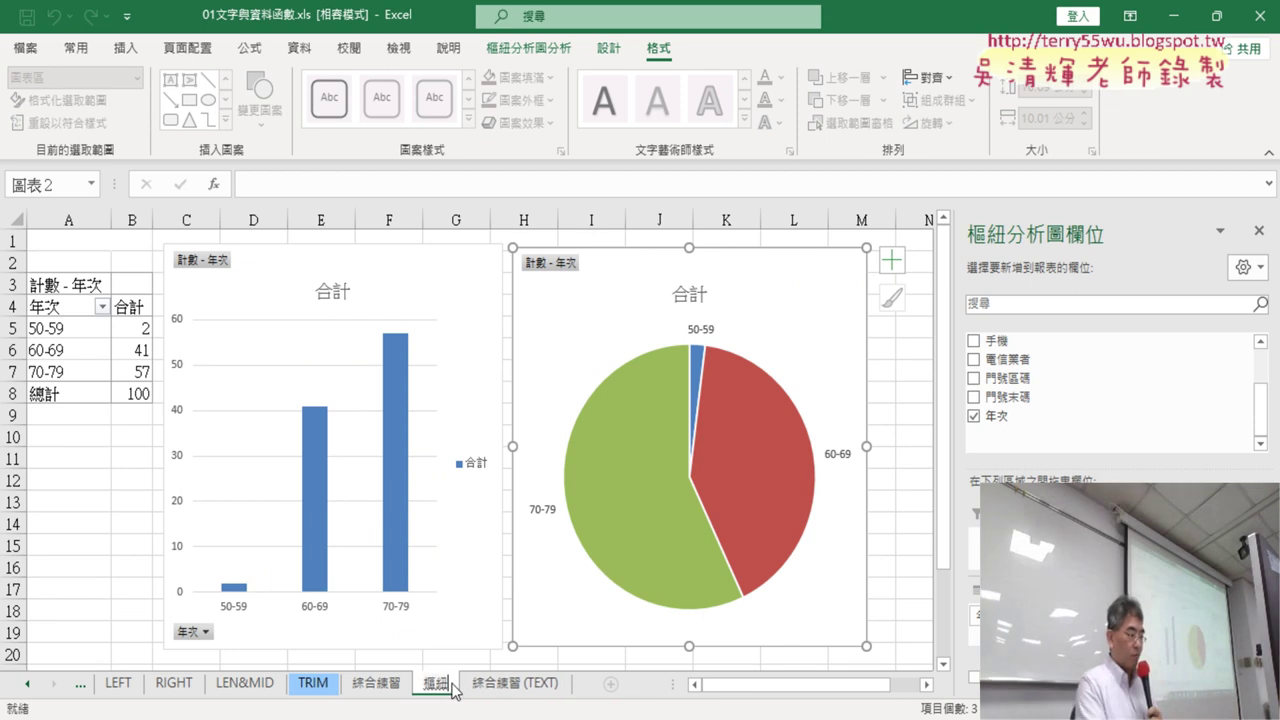
pyautogui.write('圖')
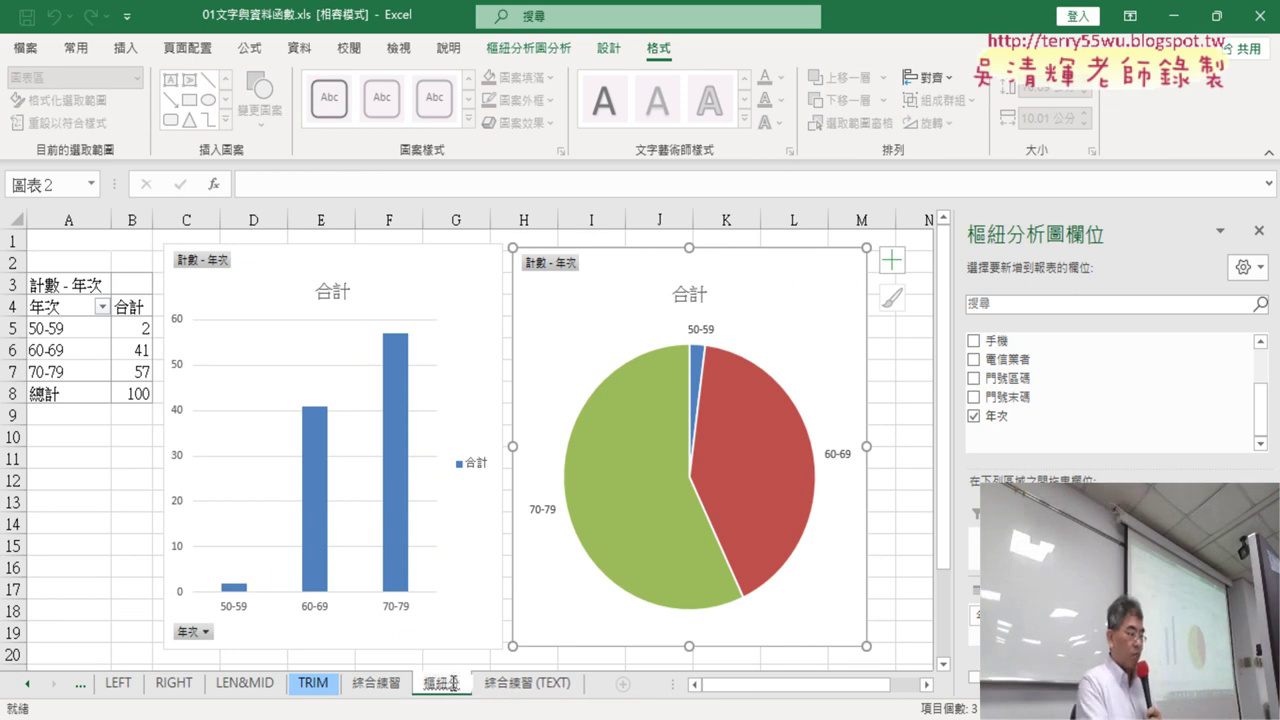
pyautogui.write('分析')
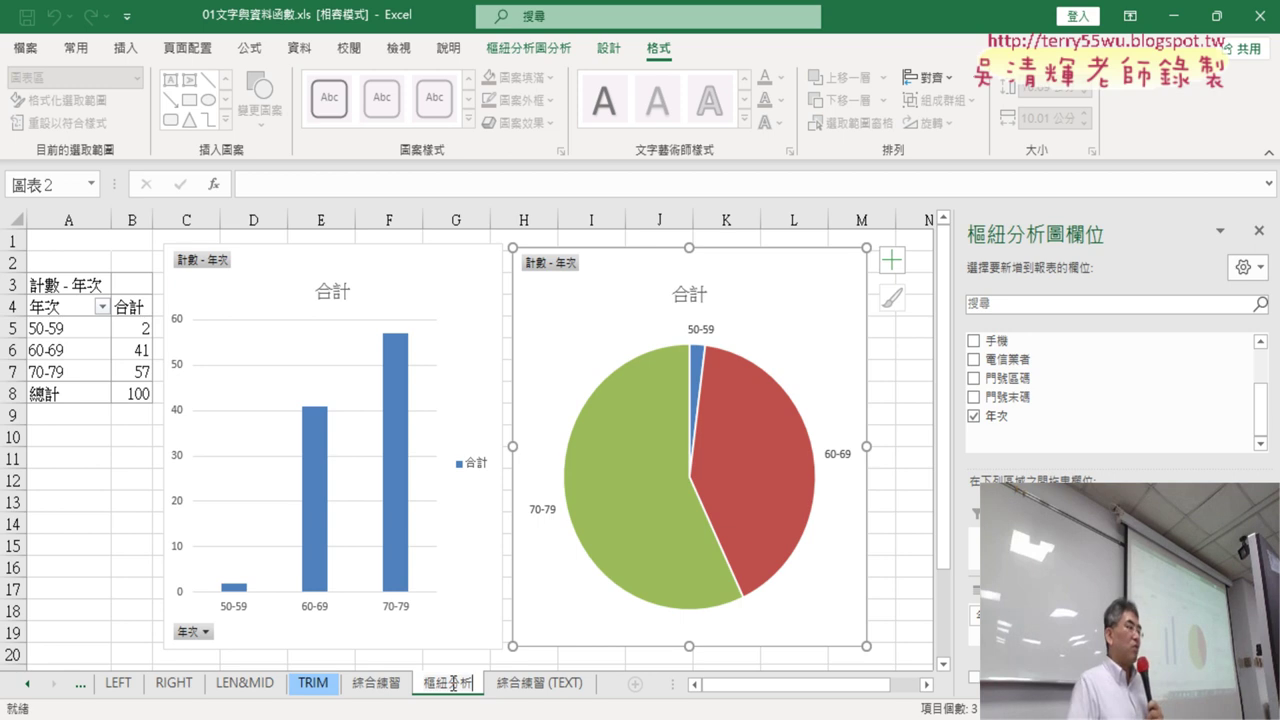
pyautogui.click(537, 688)
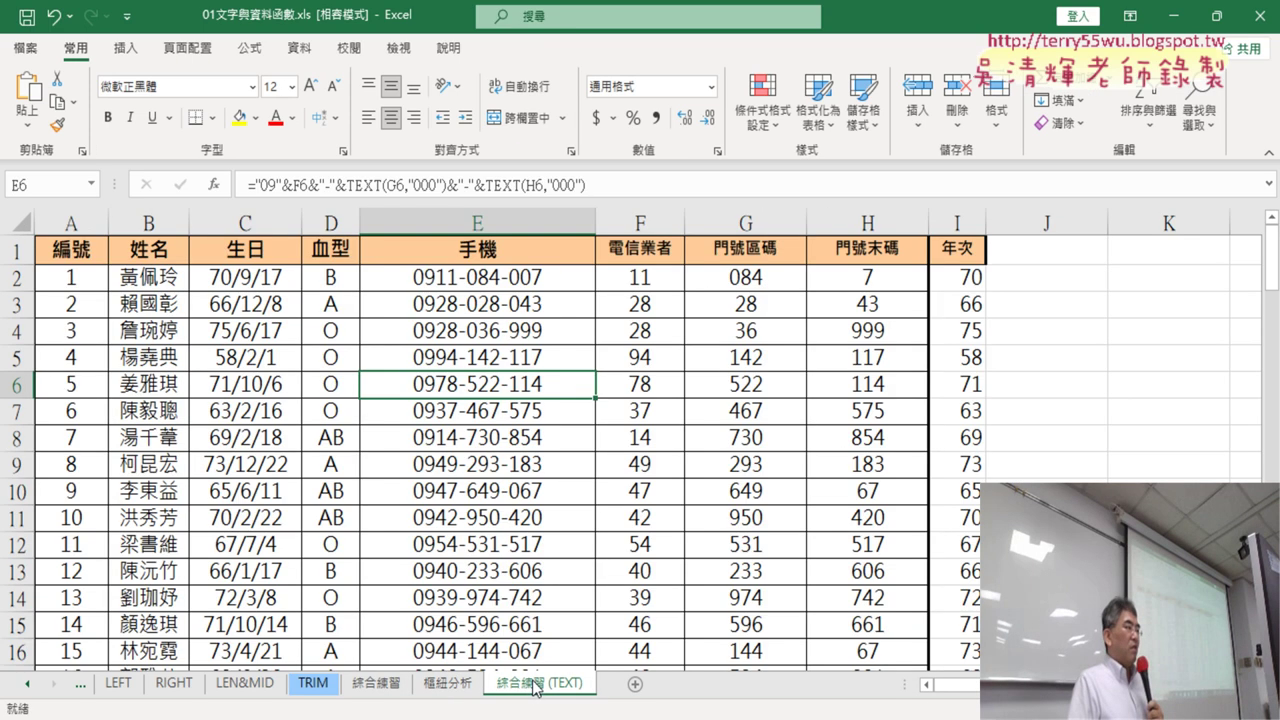
# Step: Select the 血型 column on 綜合練習 (TEXT), then return to the 樞紐分析 sheet
pyautogui.click(337, 220)
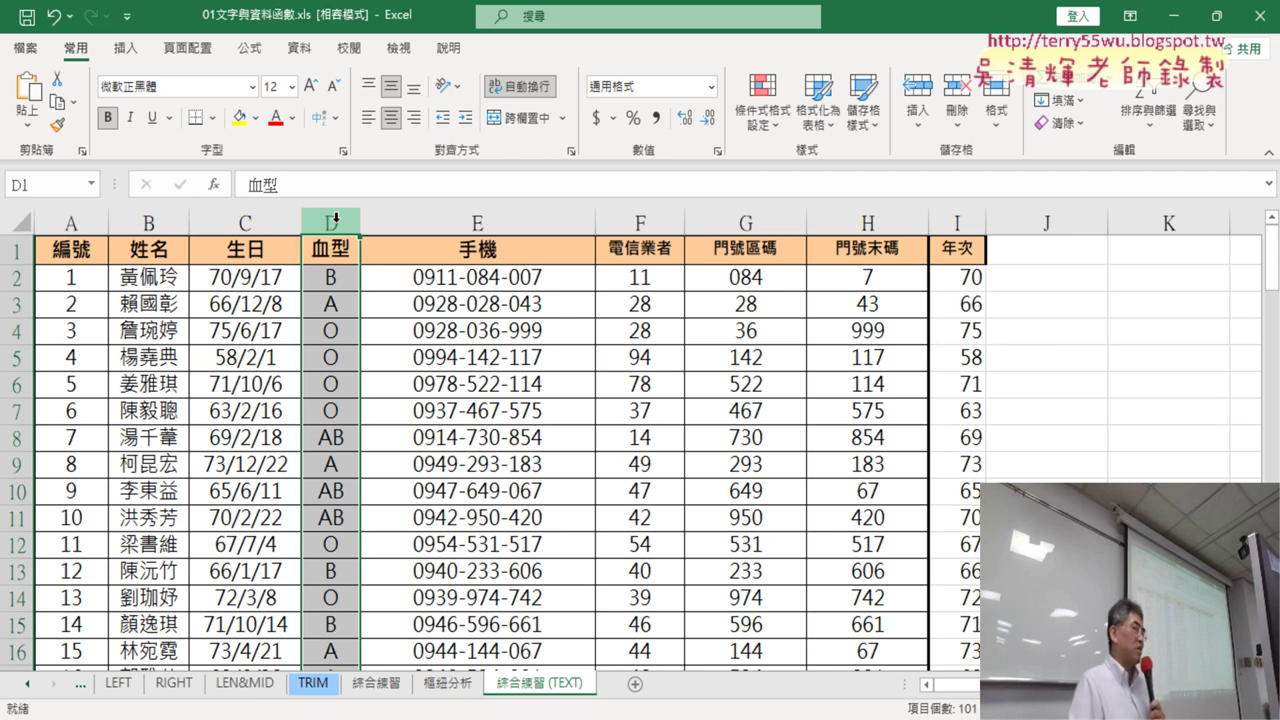
pyautogui.click(462, 688)
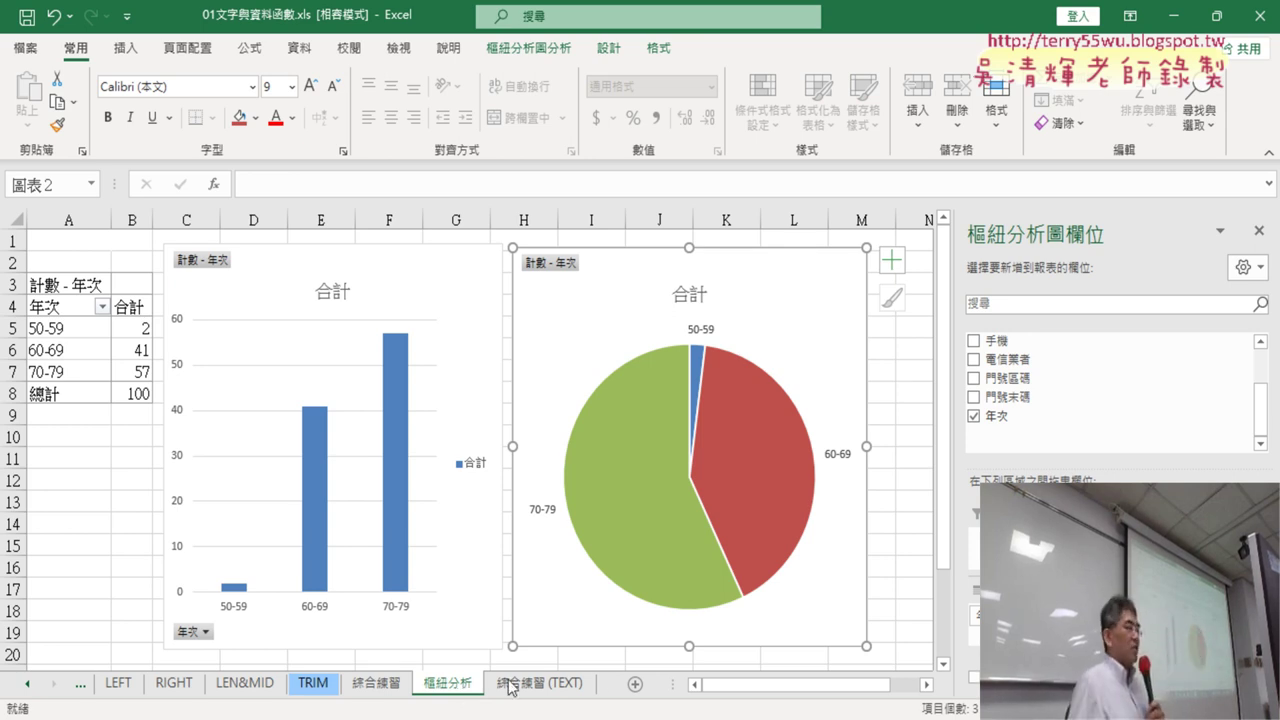
# Step: On 綜合練習 (TEXT), select column I to see the 年次 average 69.65 and count 101
pyautogui.click(552, 686)
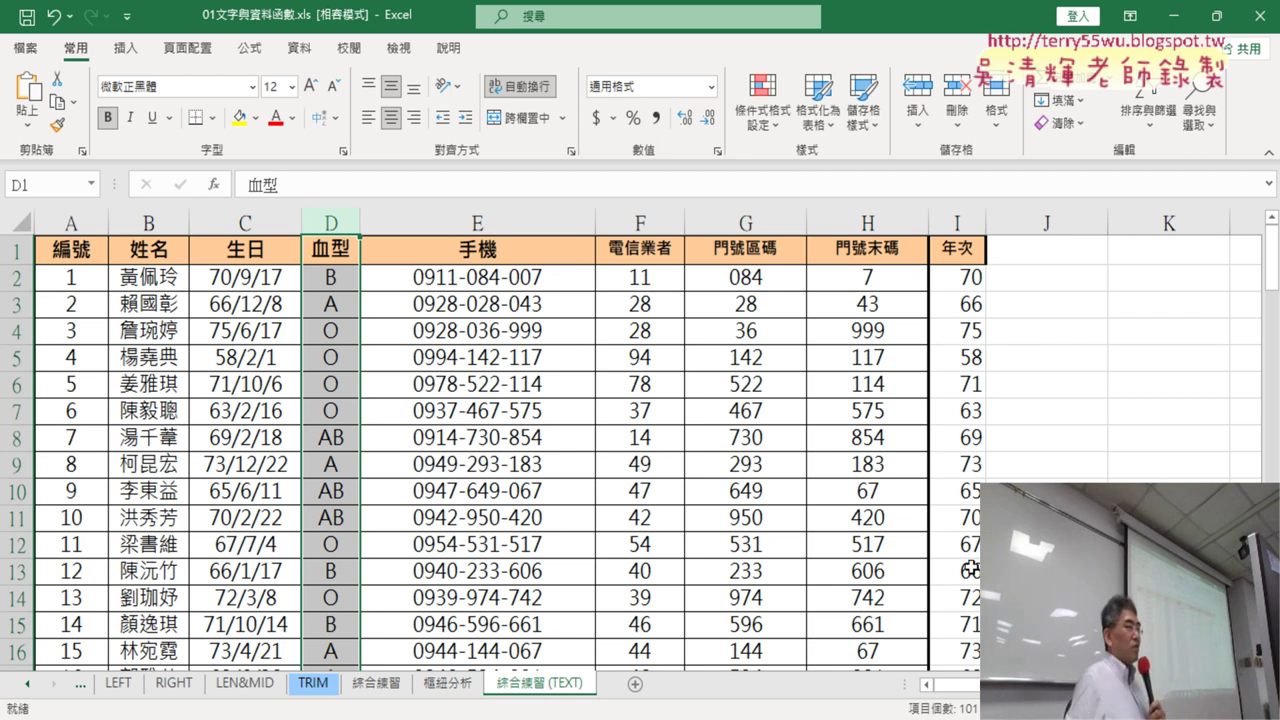
pyautogui.click(962, 210)
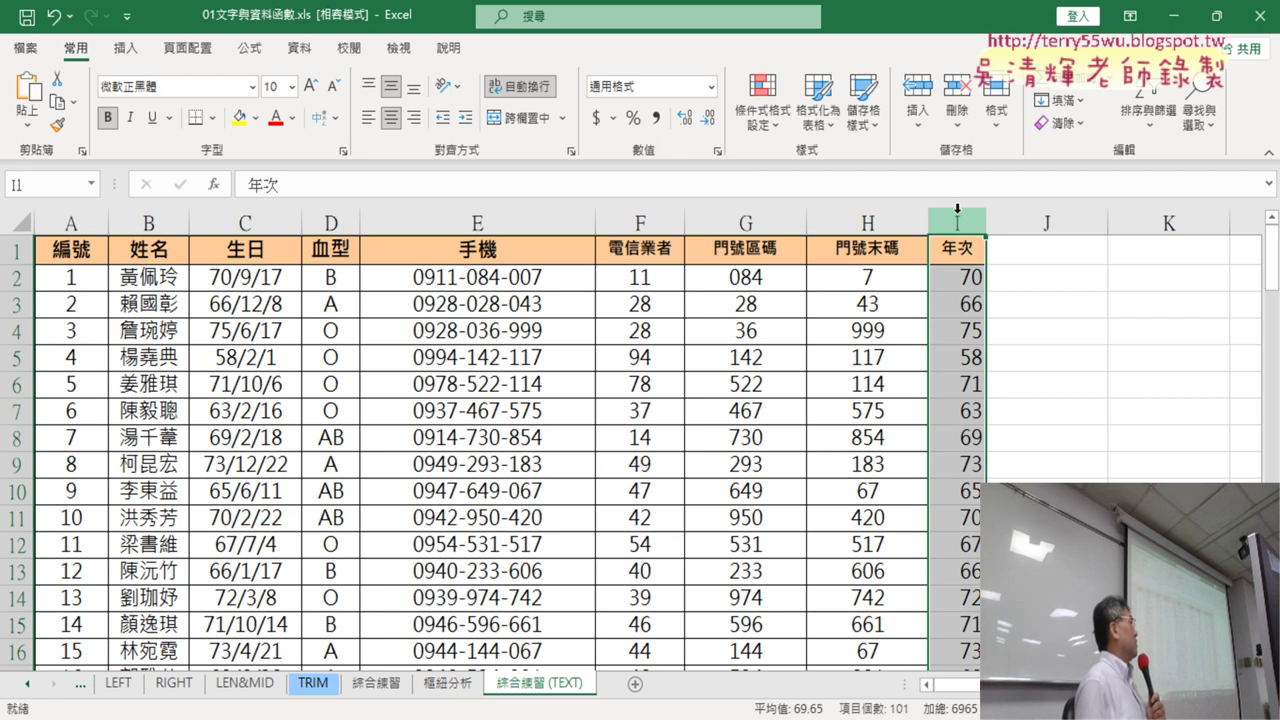